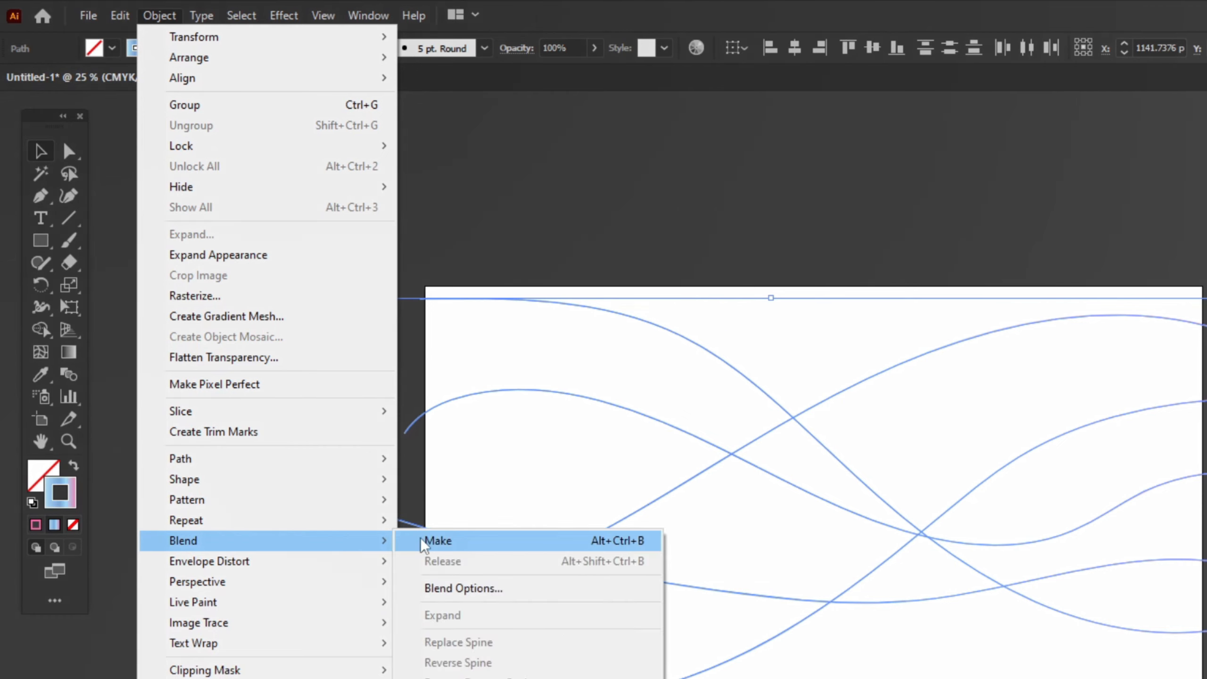
- Blend the selected wavy gradient paths into one flowing line pattern and deselect it
left_click(422, 543)
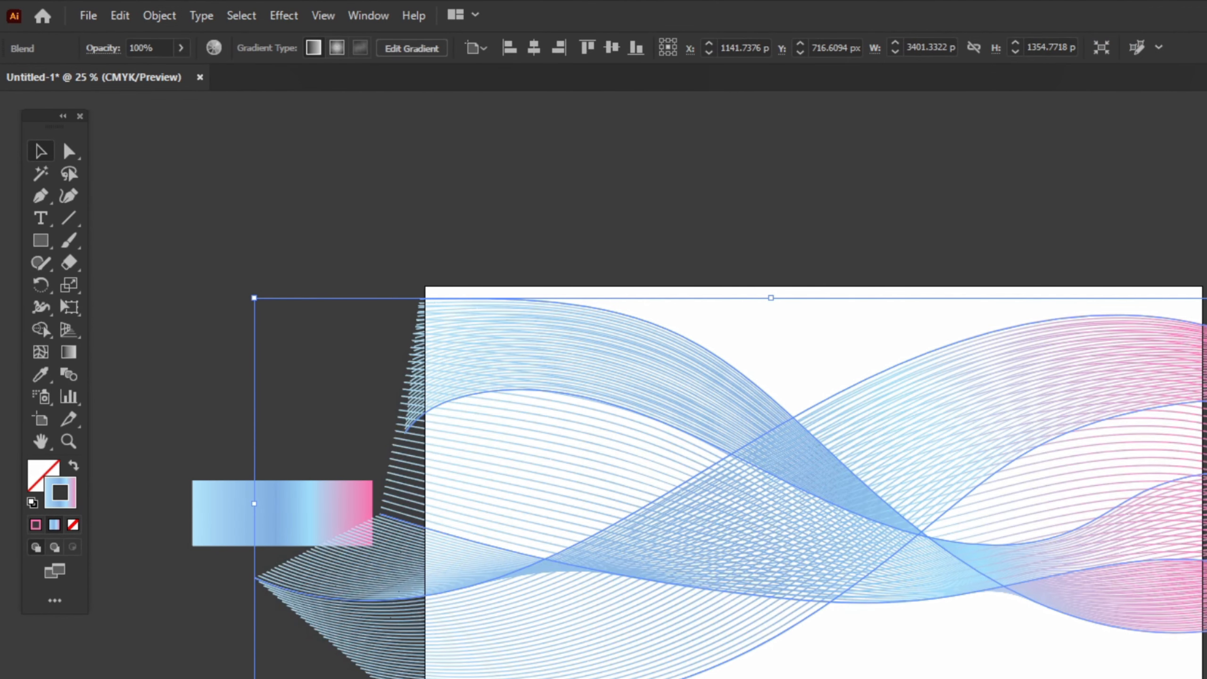
key("ctrl+shift+a")
key("ctrl+minus")
key("ctrl+plus")
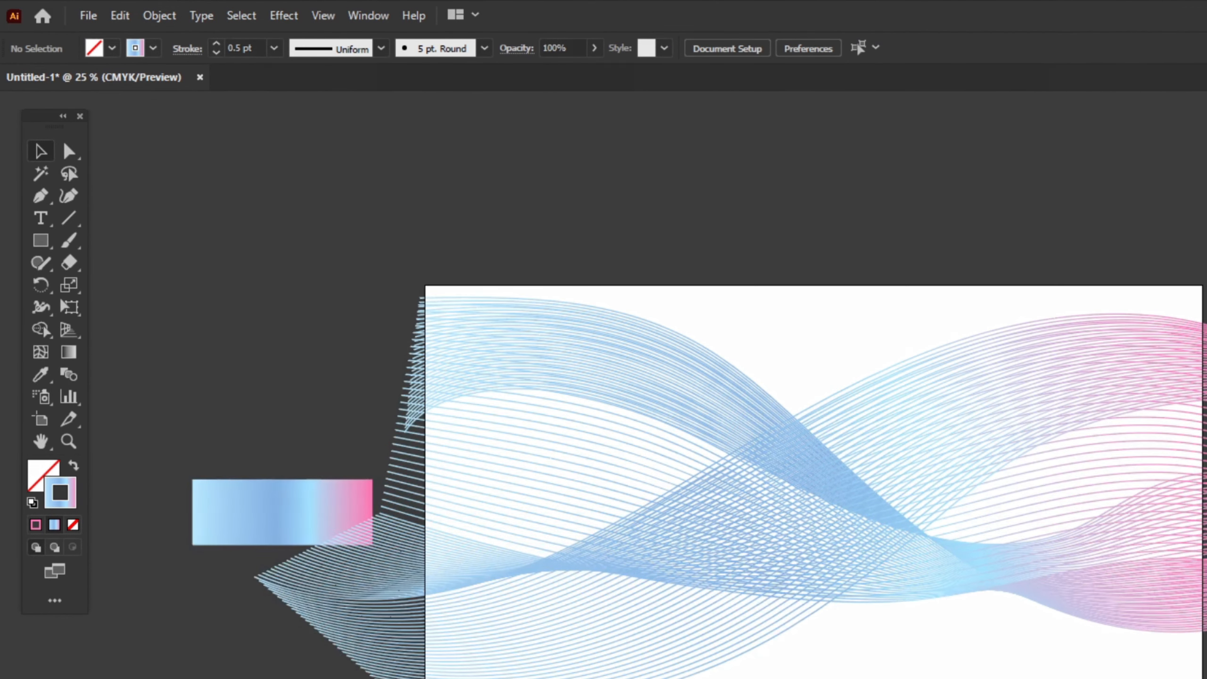
- Examine the blended wave pattern up close and where it extends beyond the artboard
left_click(794, 442)
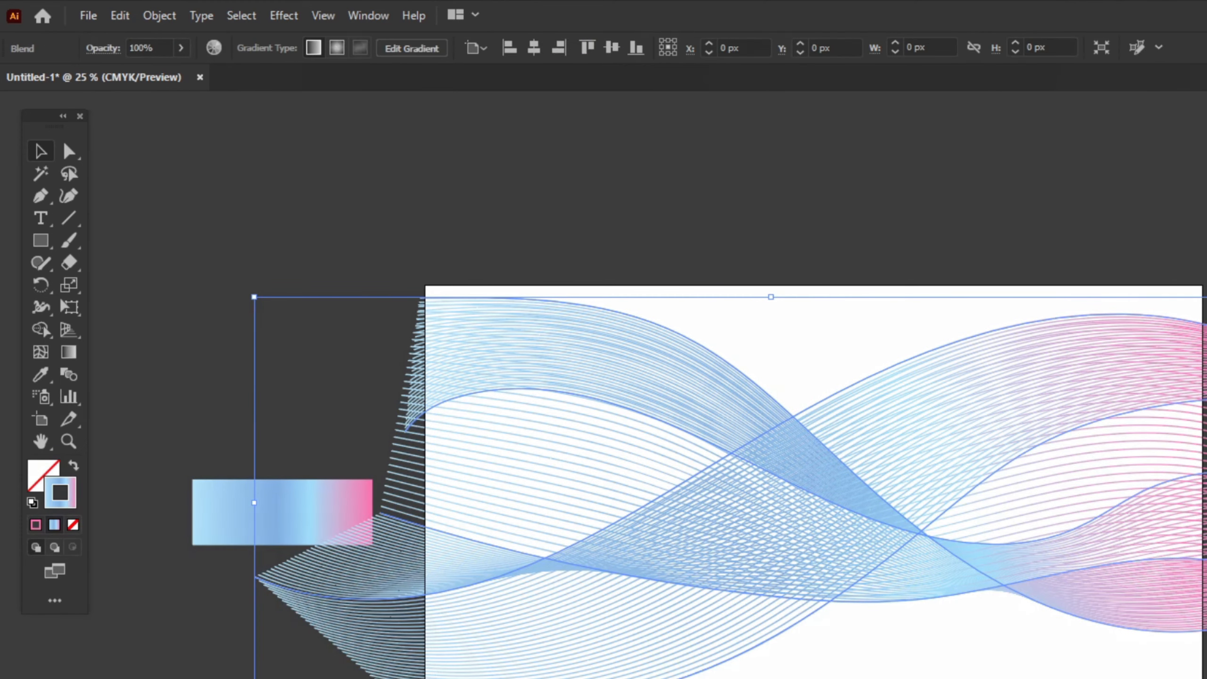
scroll(920, 409, "up", 1)
key("ctrl+shift+a")
scroll(913, 407, "up", 1)
key("ctrl+0")
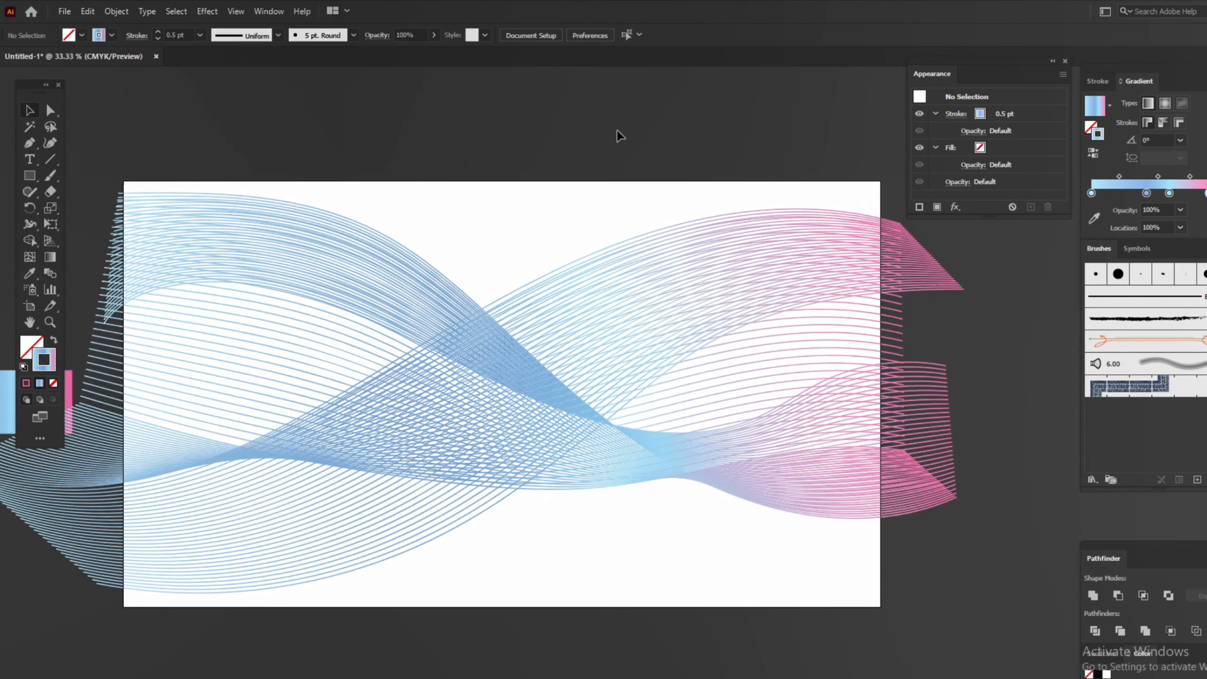
left_click(736, 375)
scroll(674, 561, "down", 3)
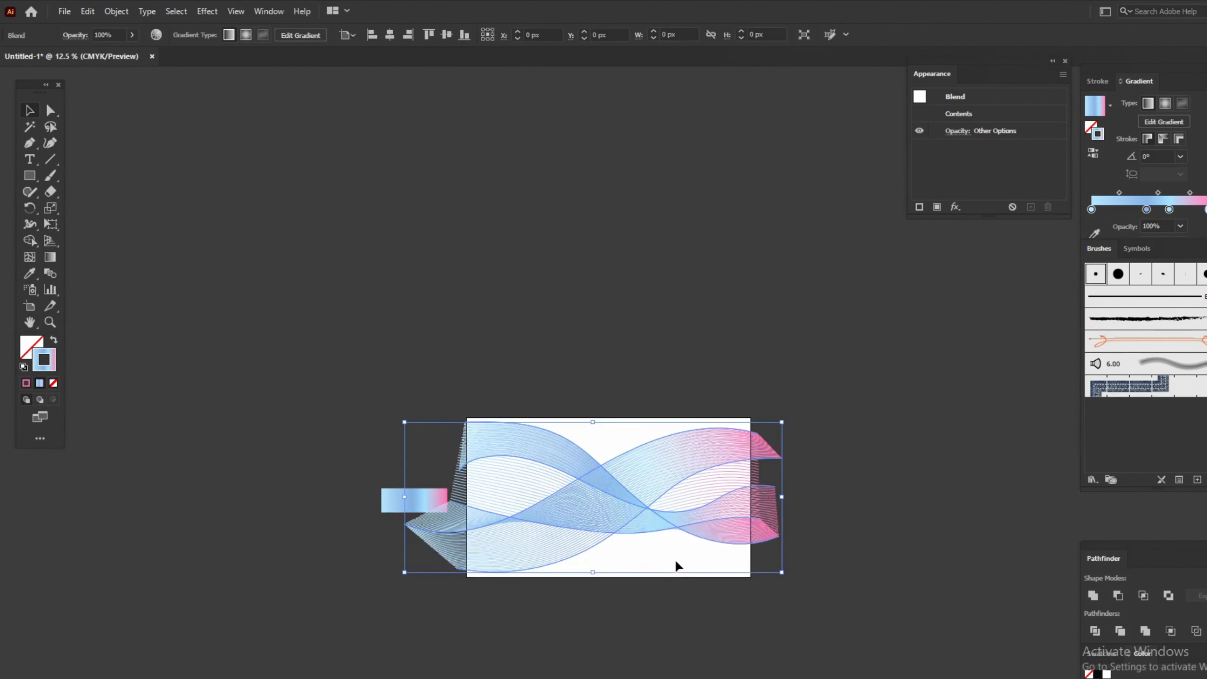
left_click(705, 620)
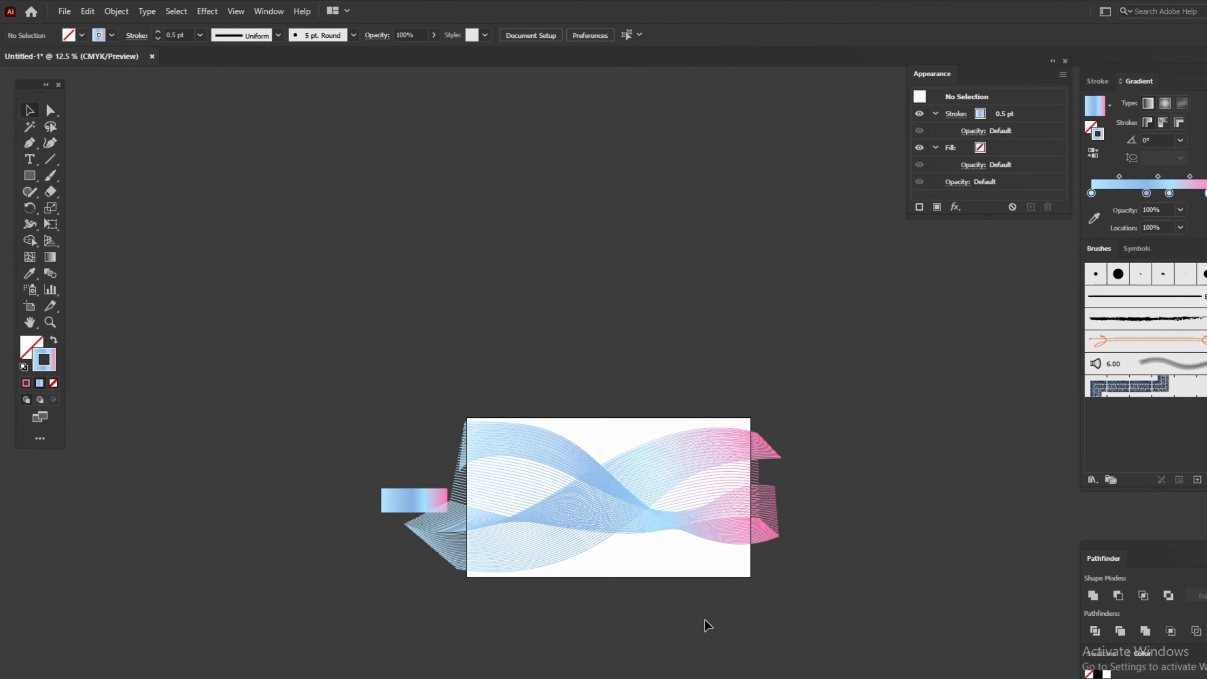
- Add a second artboard of the same size beside Artboard 1
scroll(705, 619, "up", 1)
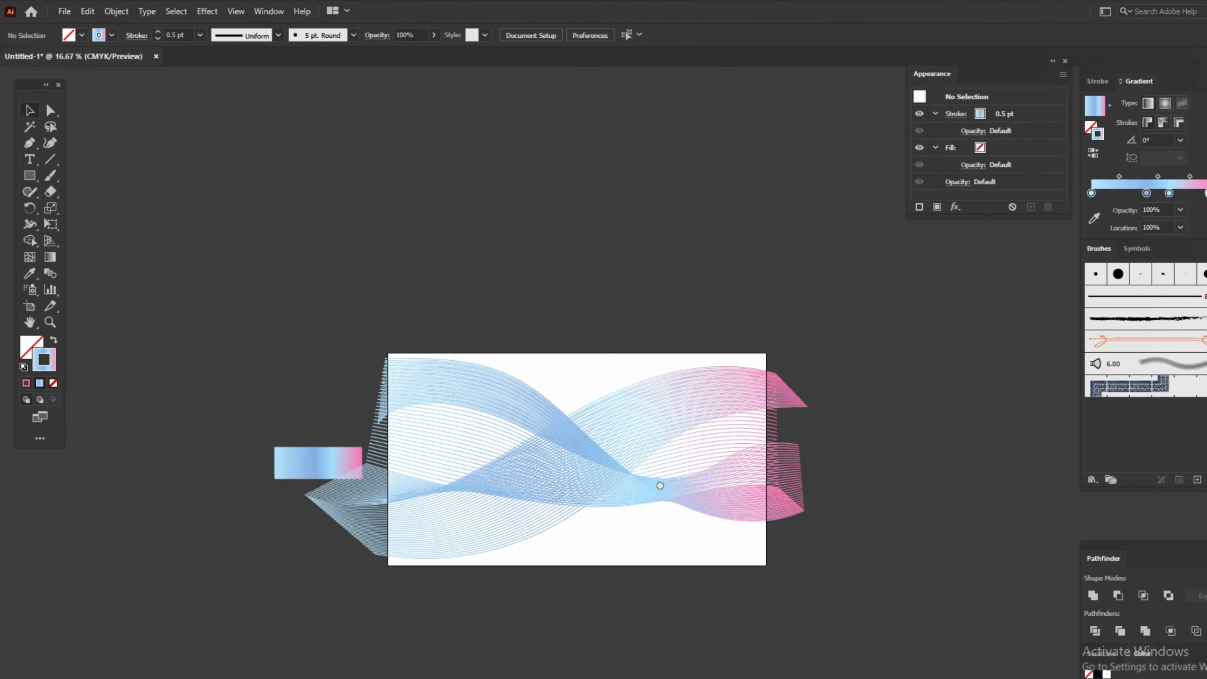
left_click_drag(634, 533, 631, 373)
scroll(601, 364, "up", 3)
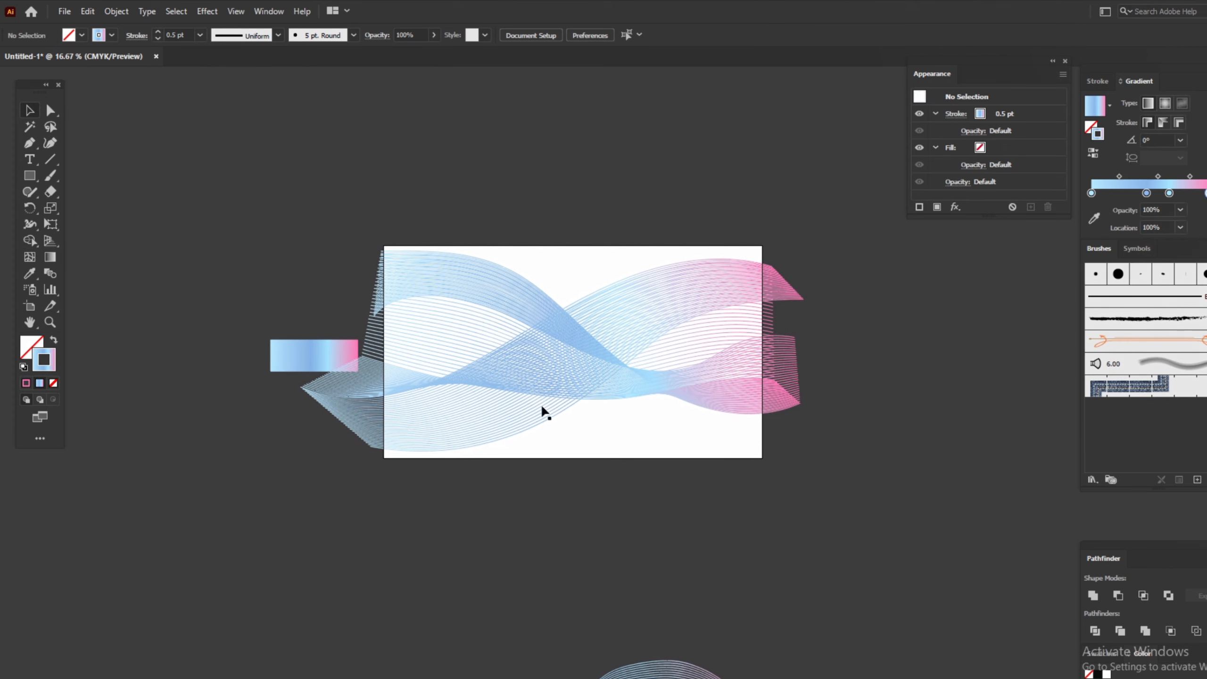
left_click(28, 306)
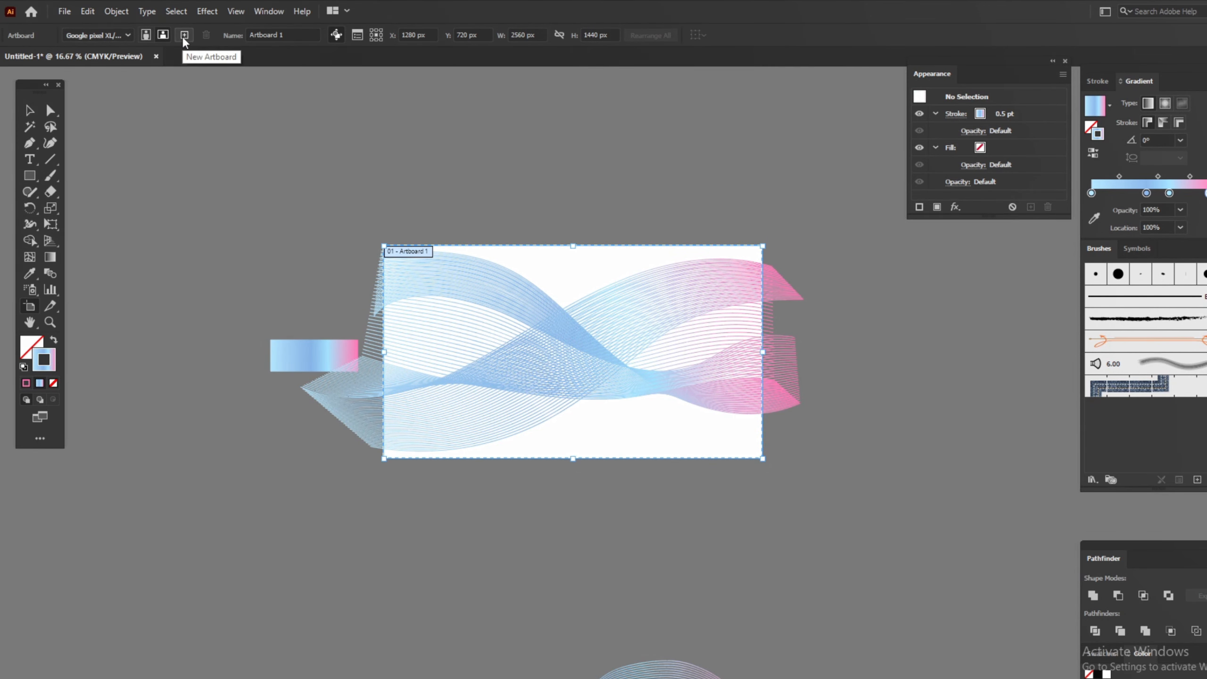
left_click(185, 36)
left_click(29, 110)
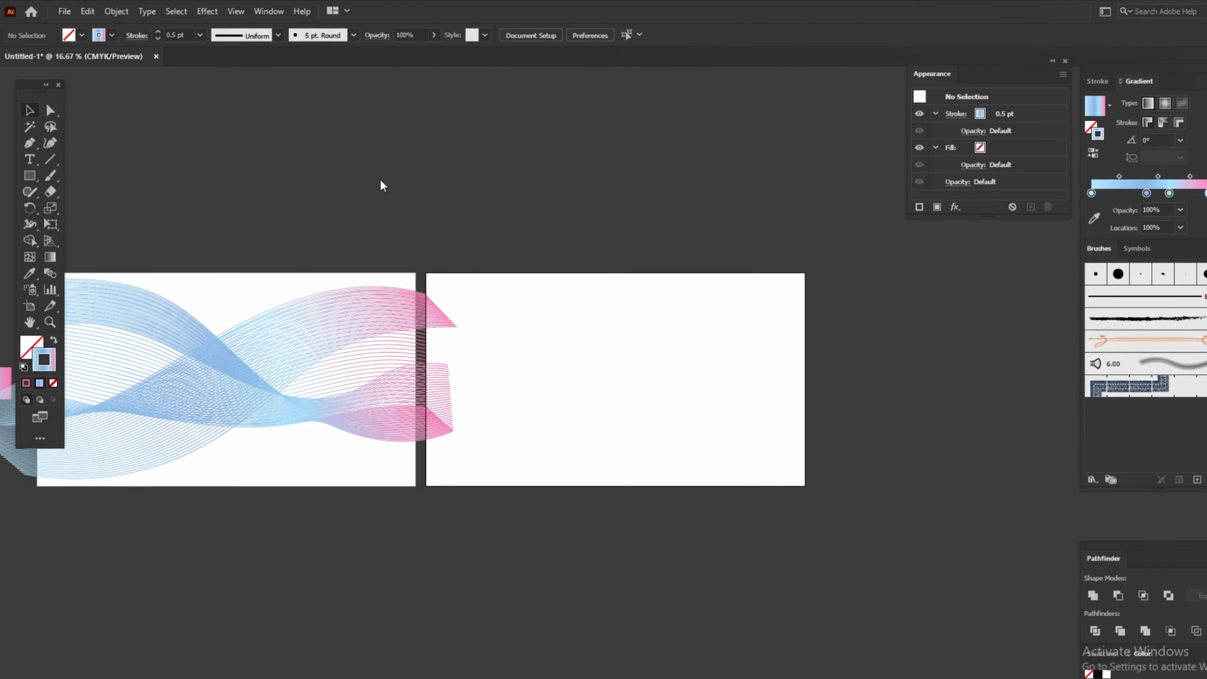
- Draw a rectangle covering the first artboard and use it as a clipping mask for the wave blend
left_click_drag(356, 188, 417, 192)
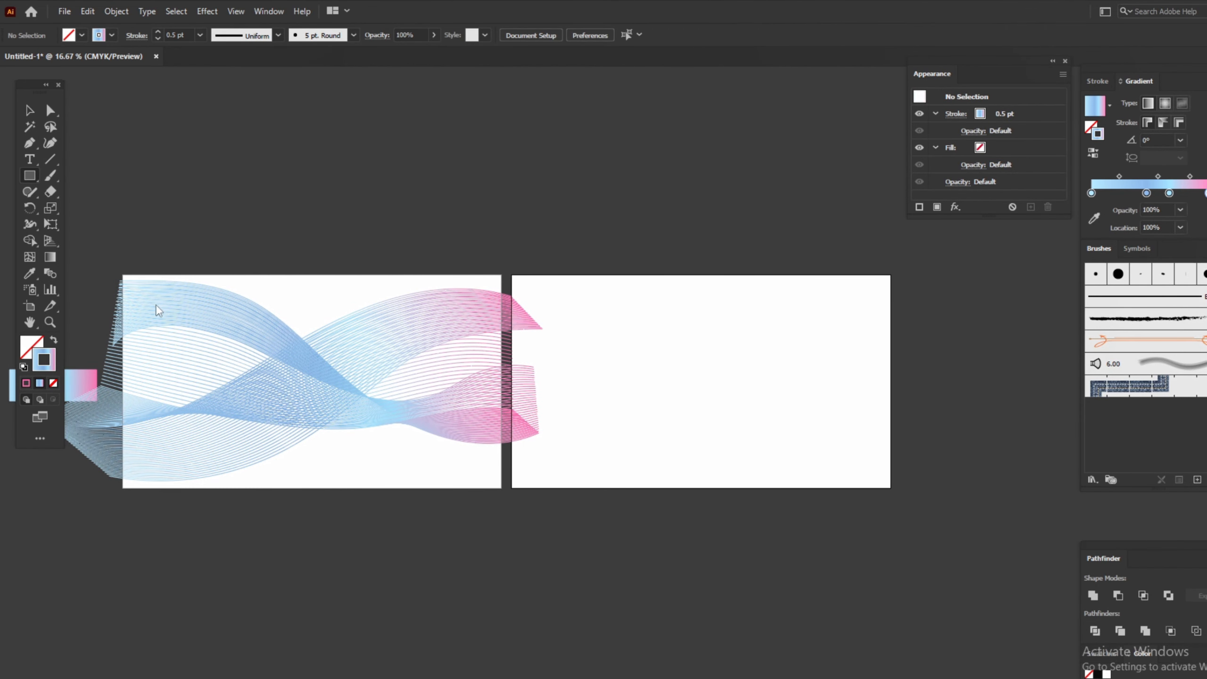
mouse_move(123, 274)
left_mouse_down()
mouse_move(248, 405)
mouse_move(489, 497)
mouse_move(501, 488)
left_mouse_up()
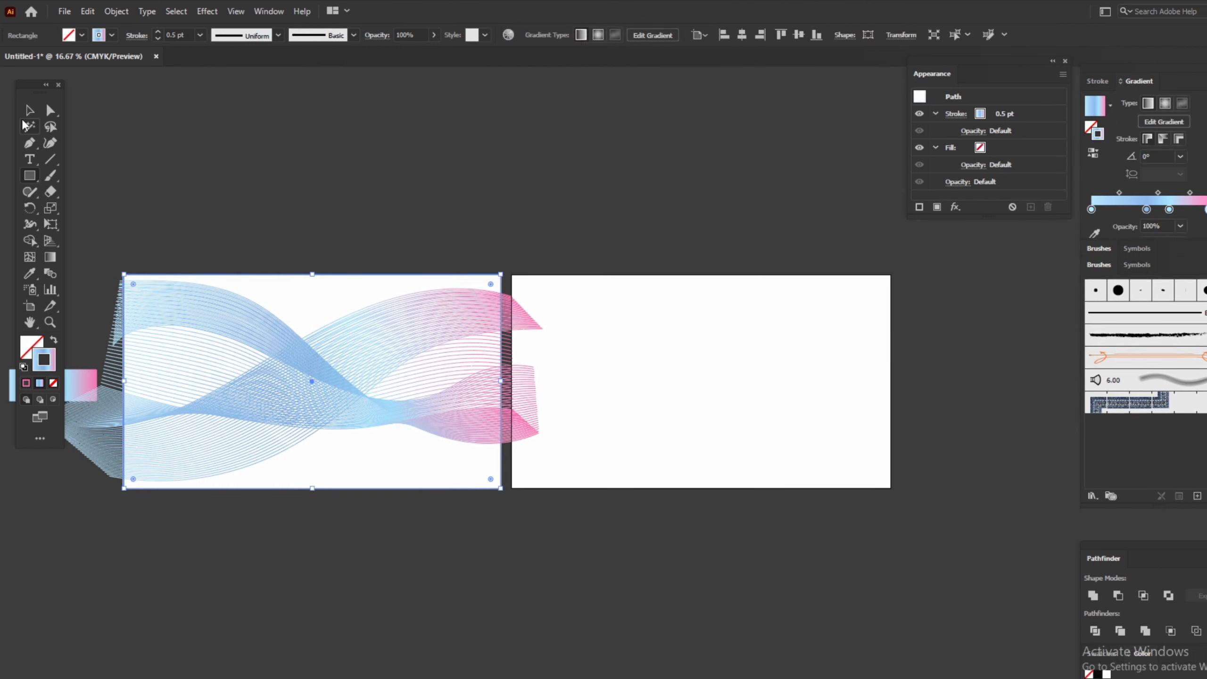
key("v")
left_click_drag(197, 157, 400, 552)
right_click(397, 435)
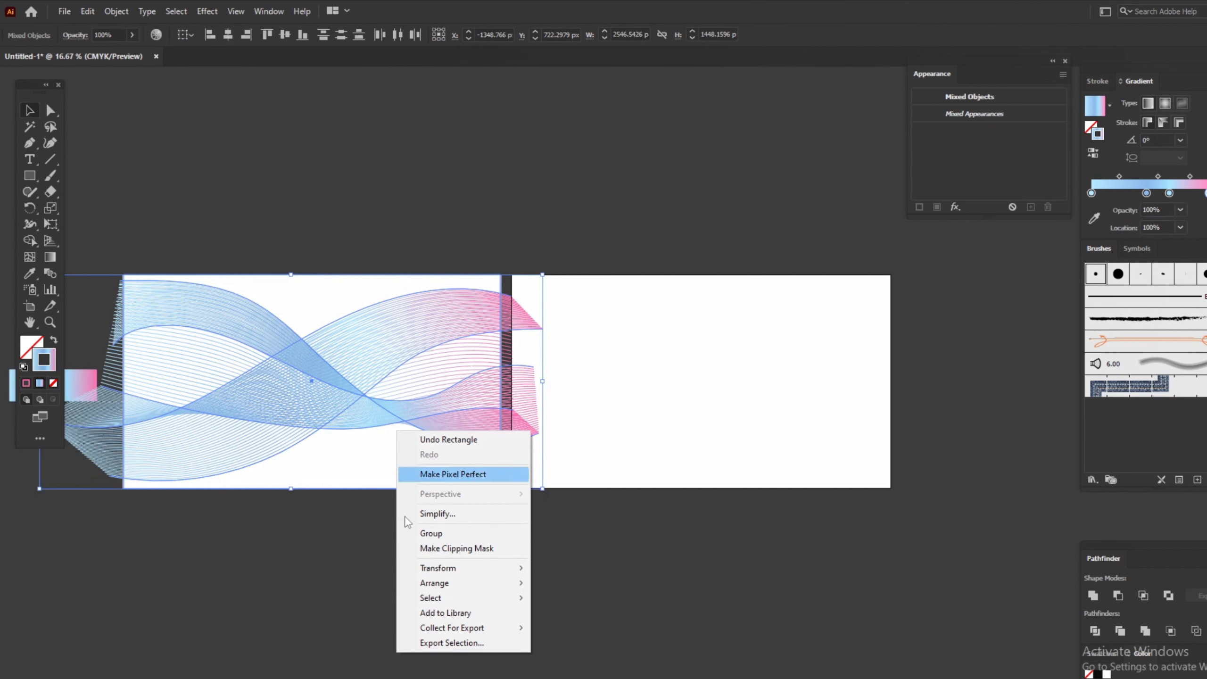
left_click(437, 547)
left_click(439, 542)
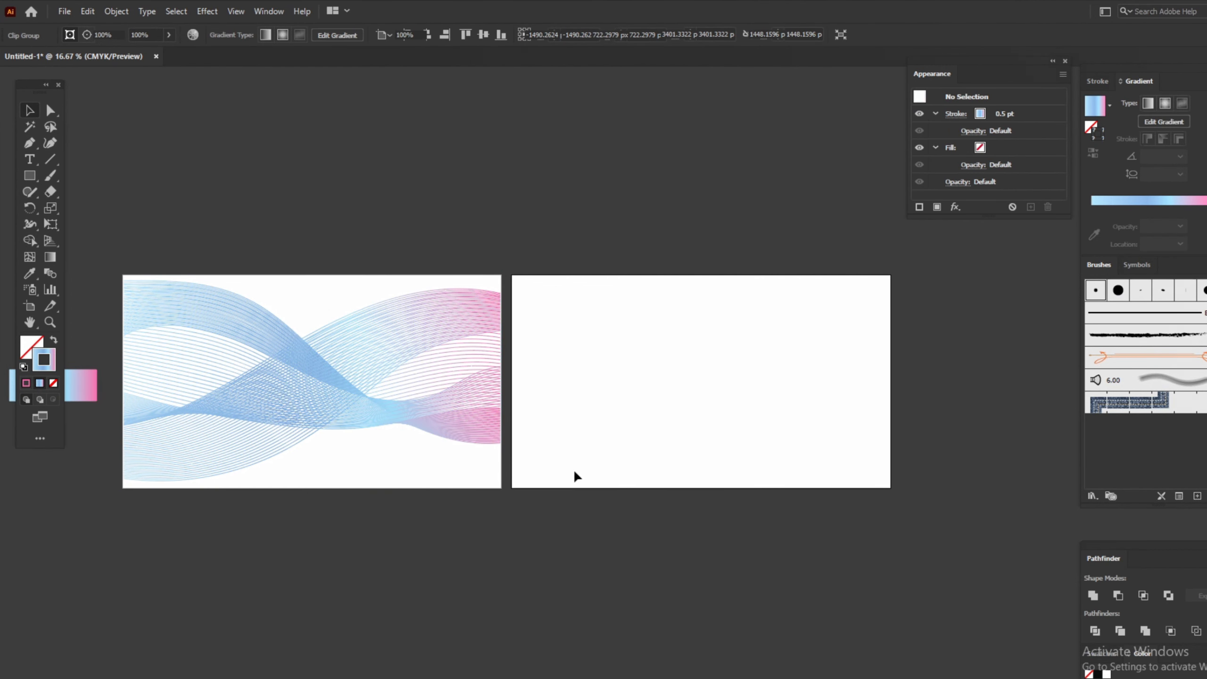
- Paint four wavy lines across the second artboard with the Paintbrush, extending them slightly past its edges
left_click_drag(696, 434, 581, 420)
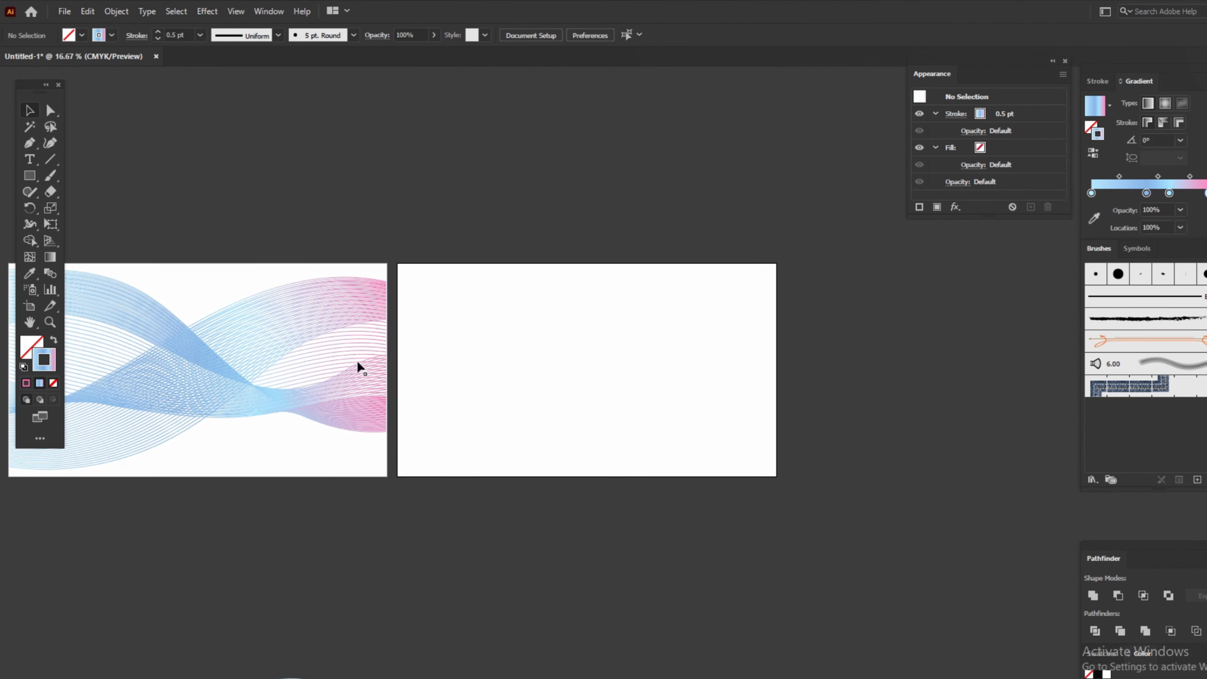
left_click(50, 177)
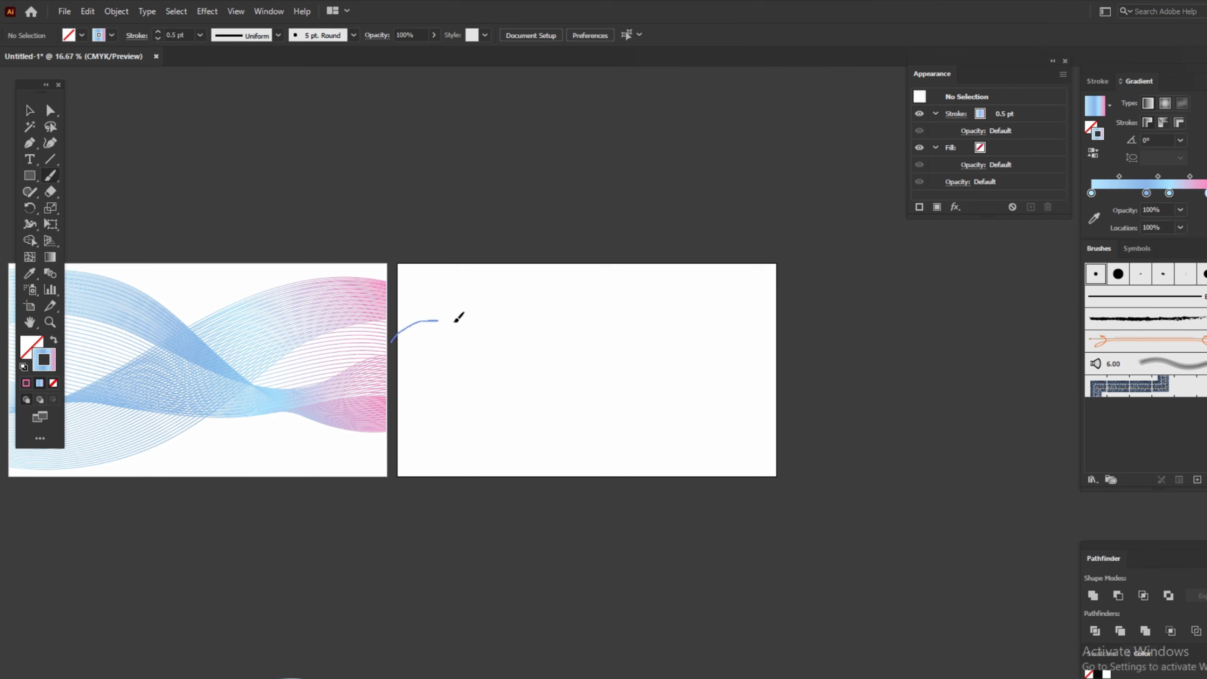
mouse_move(455, 322)
left_mouse_down()
mouse_move(539, 358)
mouse_move(587, 355)
left_mouse_up()
left_click_drag(658, 332, 744, 347)
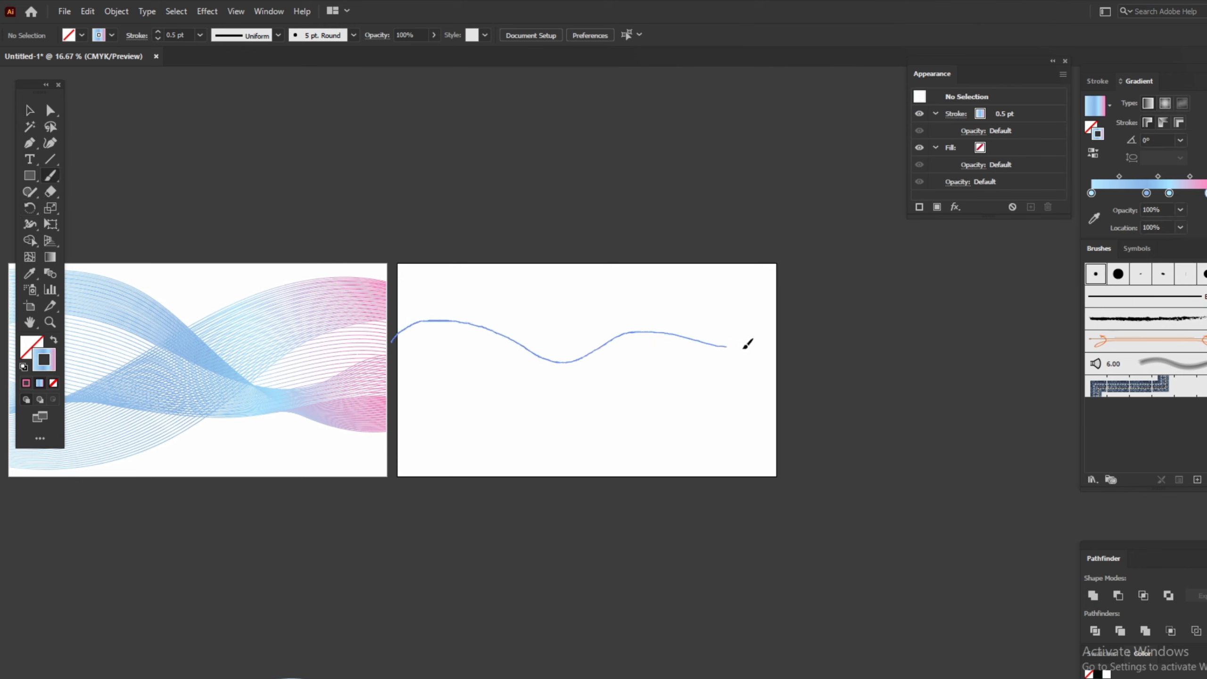
left_click_drag(798, 316, 801, 314)
left_click_drag(394, 419, 563, 398)
left_click_drag(705, 399, 806, 409)
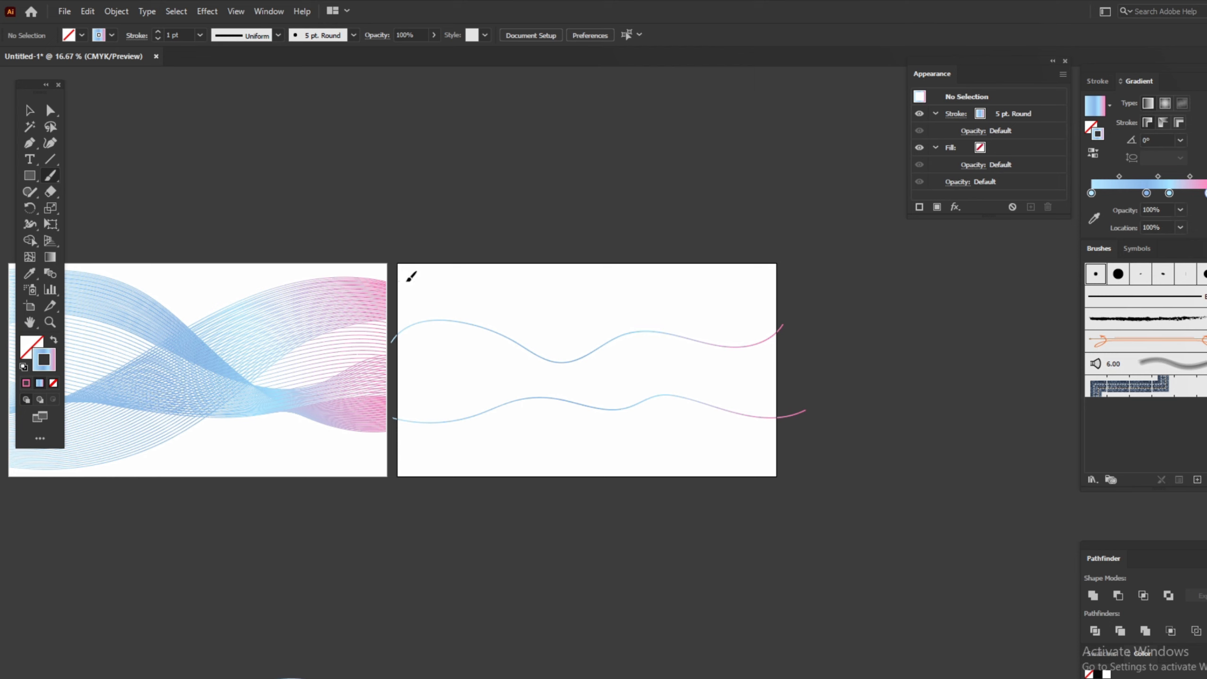
mouse_move(403, 279)
left_mouse_down()
mouse_move(482, 275)
mouse_move(671, 351)
mouse_move(822, 355)
left_mouse_up()
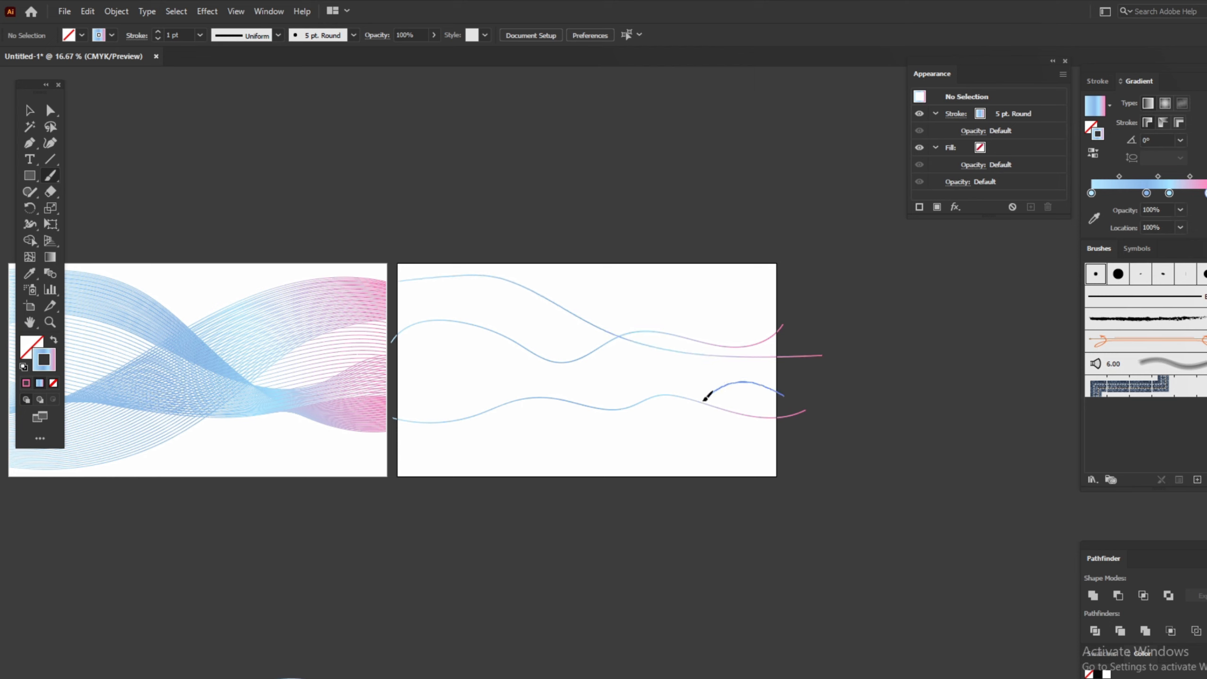
mouse_move(705, 400)
left_mouse_down()
mouse_move(562, 426)
mouse_move(394, 386)
left_mouse_up()
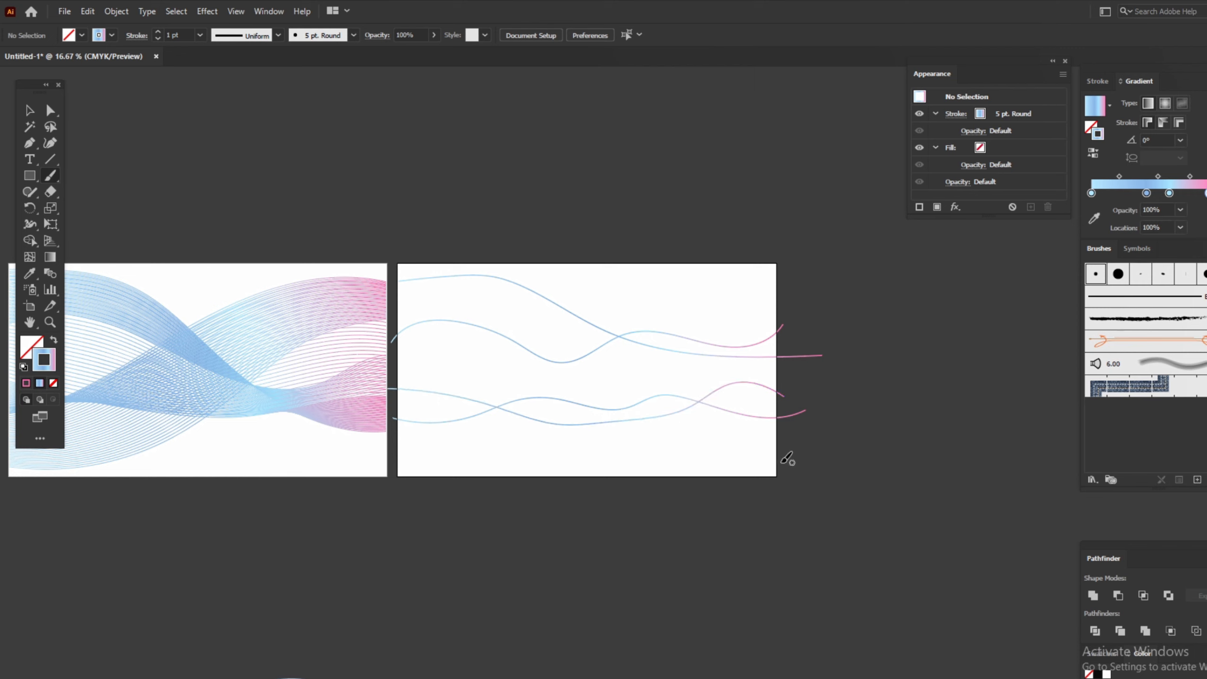
- Select all four painted lines and open the Blend Options for them
left_click(29, 111)
left_click_drag(493, 260, 742, 493)
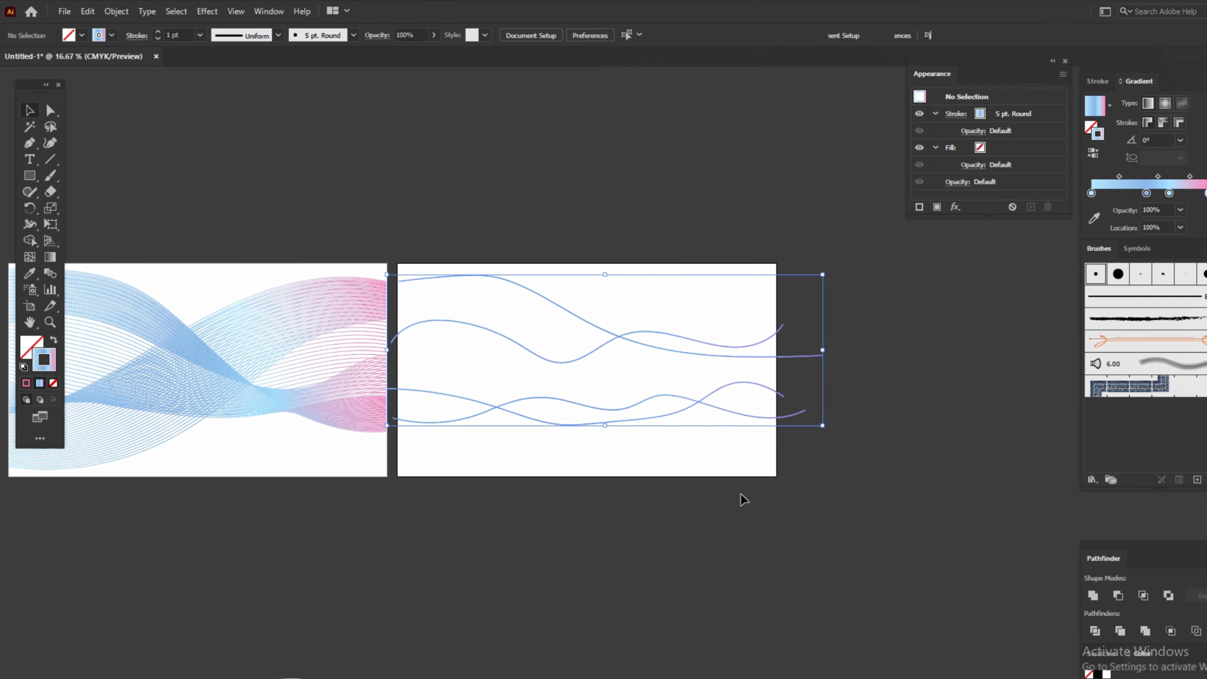
left_click(117, 11)
mouse_move(268, 397)
left_click(335, 429)
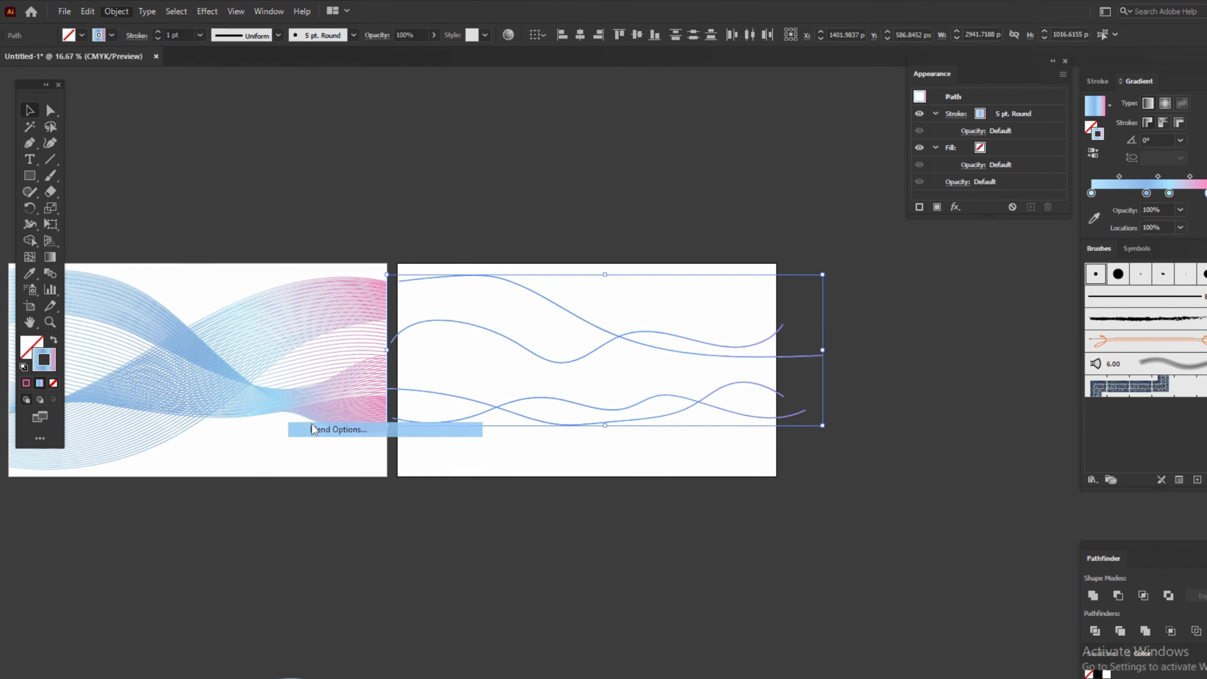
left_click(642, 397)
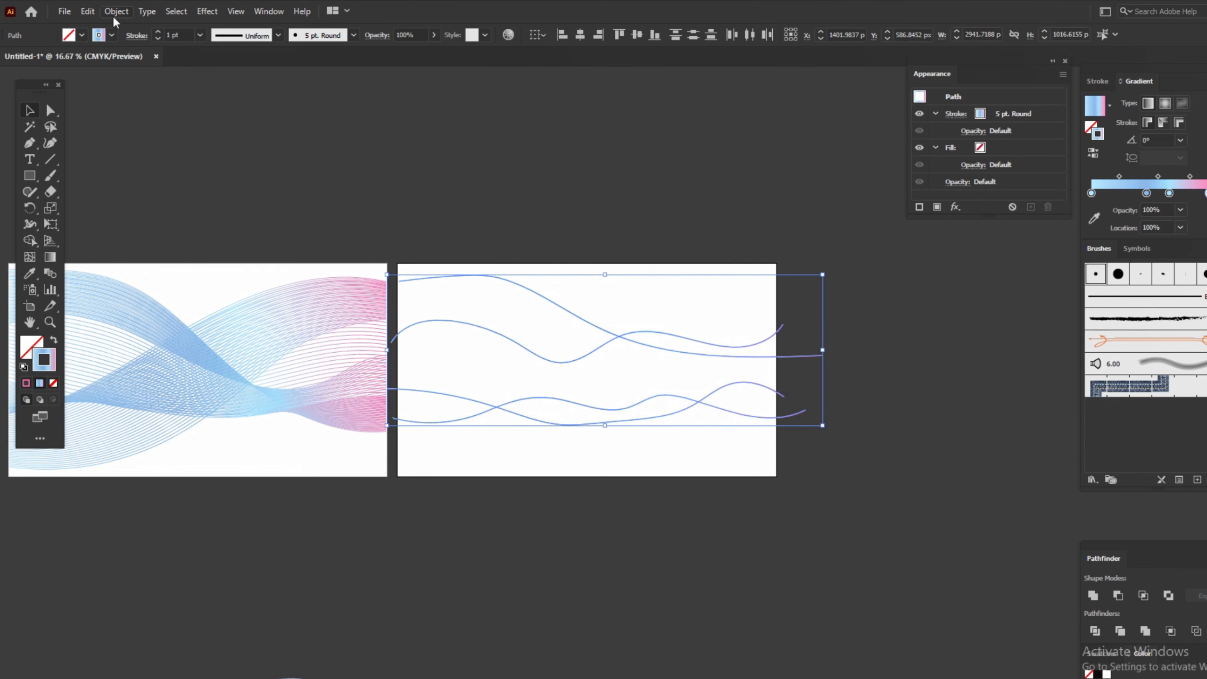
- Set the selected lines' stroke weight to 0.5 pt and blend them into a wave pattern
left_click(200, 35)
left_click(209, 63)
left_click(116, 10)
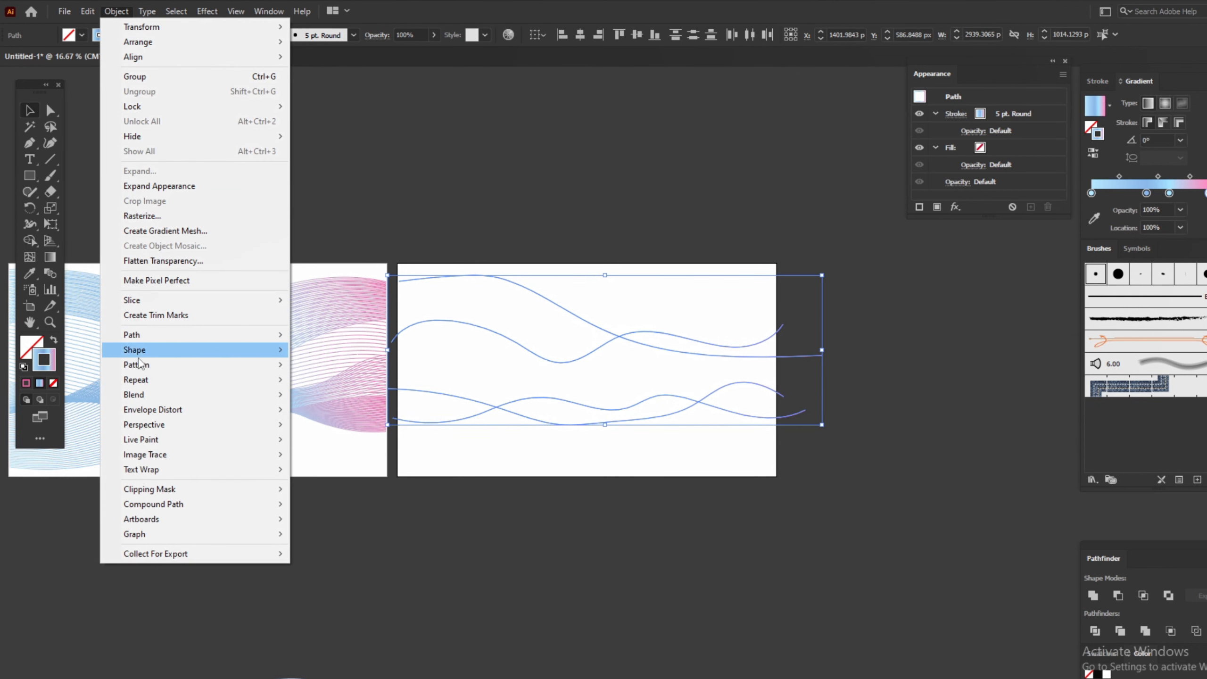
left_click(347, 395)
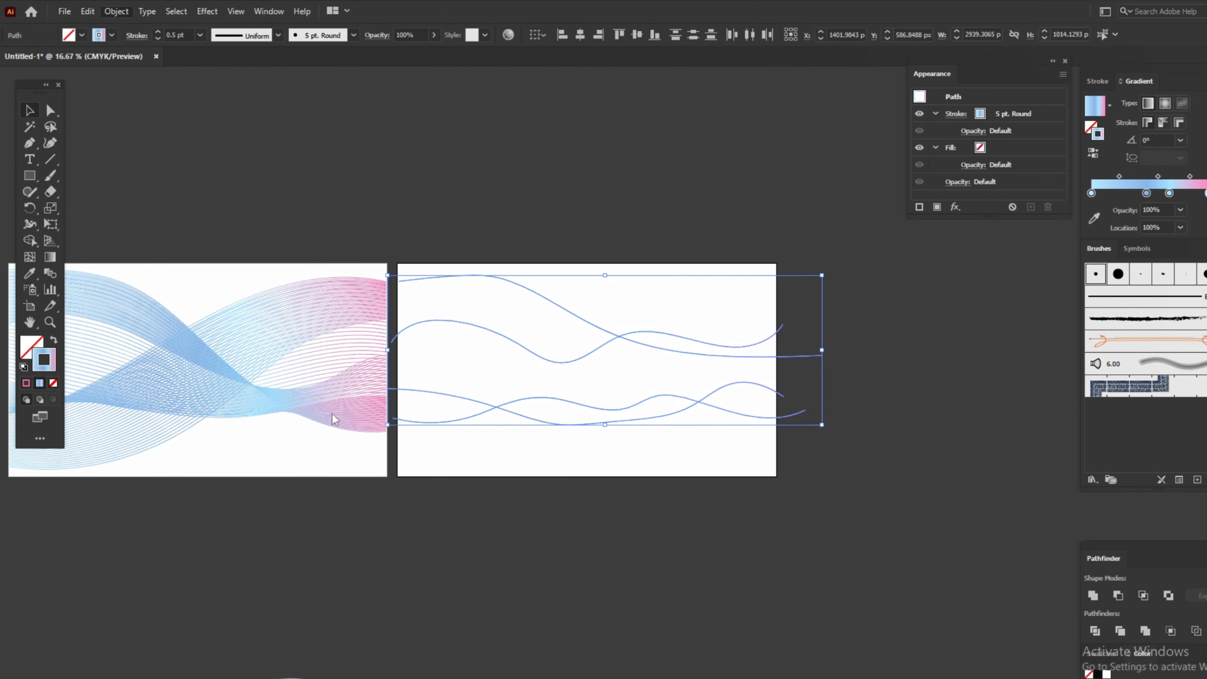
left_click(604, 498)
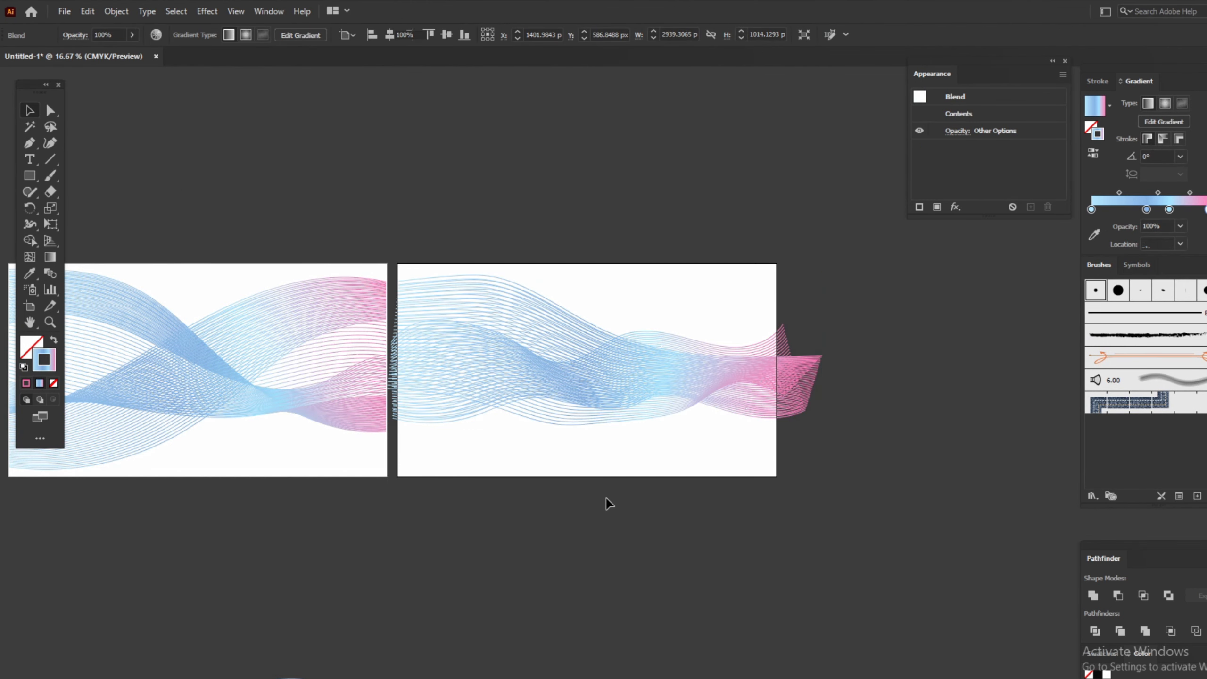
left_click(685, 372)
left_click(896, 385)
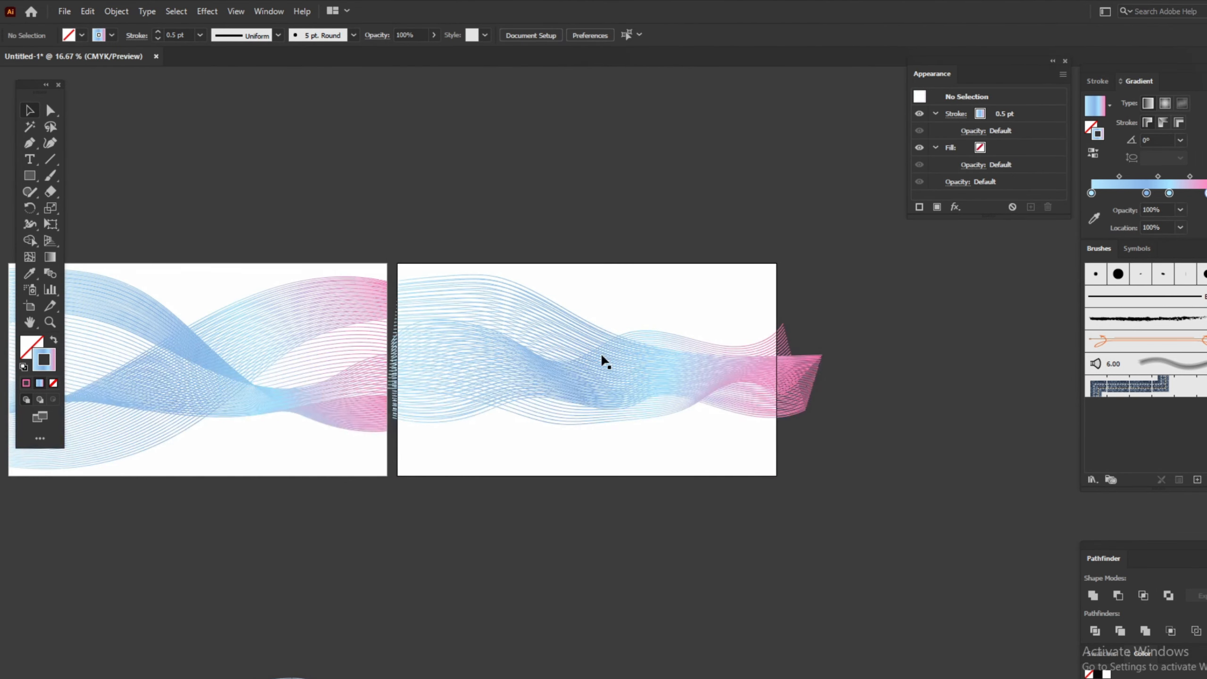
- Draw a rectangle about 2555 × 1438 px over the second artboard and clip the new wave blend to it
left_click(601, 353)
key("m")
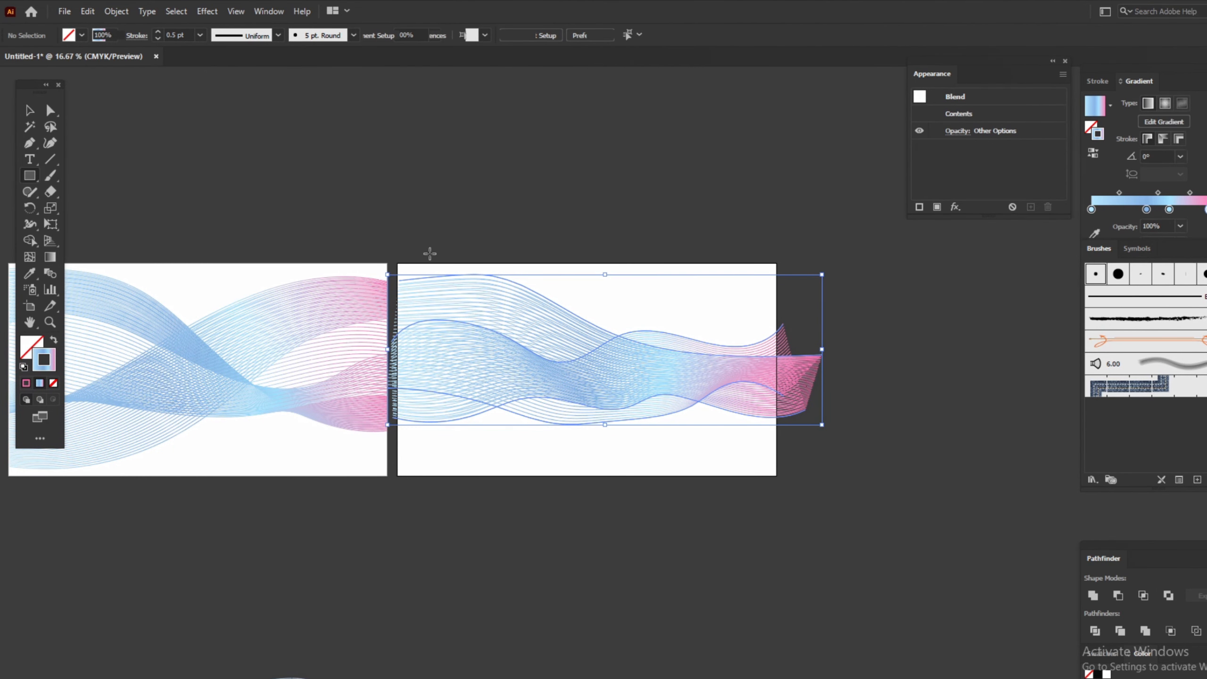
left_click_drag(398, 263, 776, 476)
key("v")
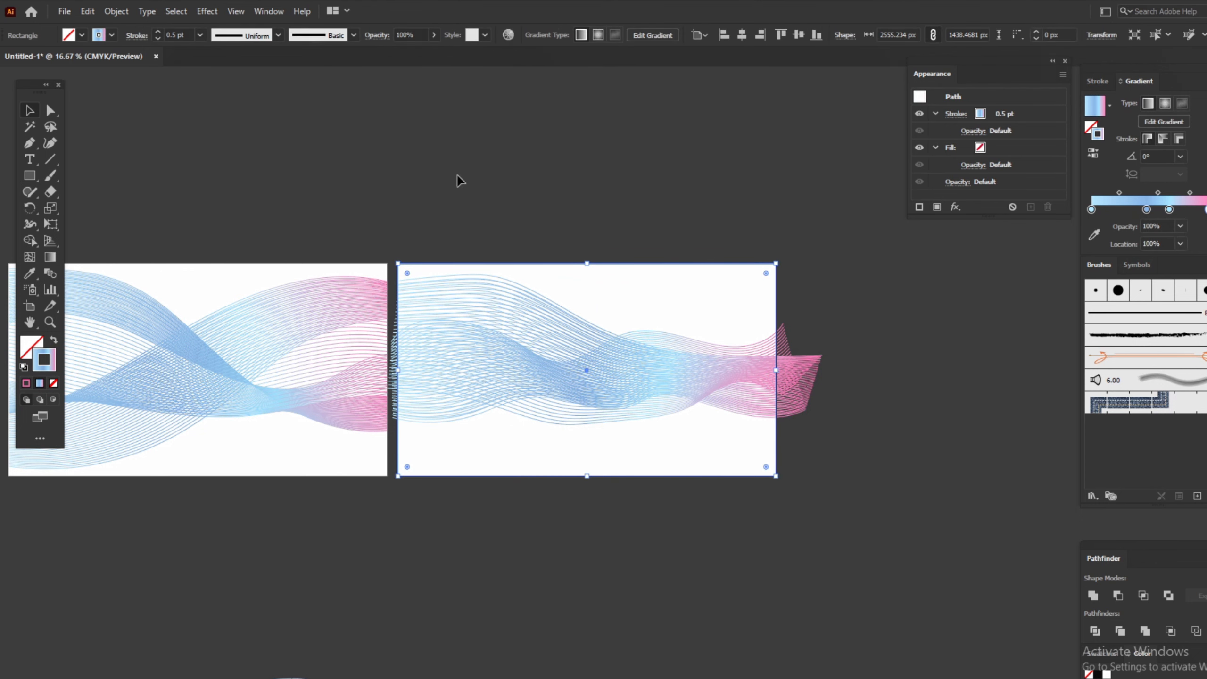
left_click_drag(458, 183, 766, 517)
right_click(688, 421)
left_click(722, 525)
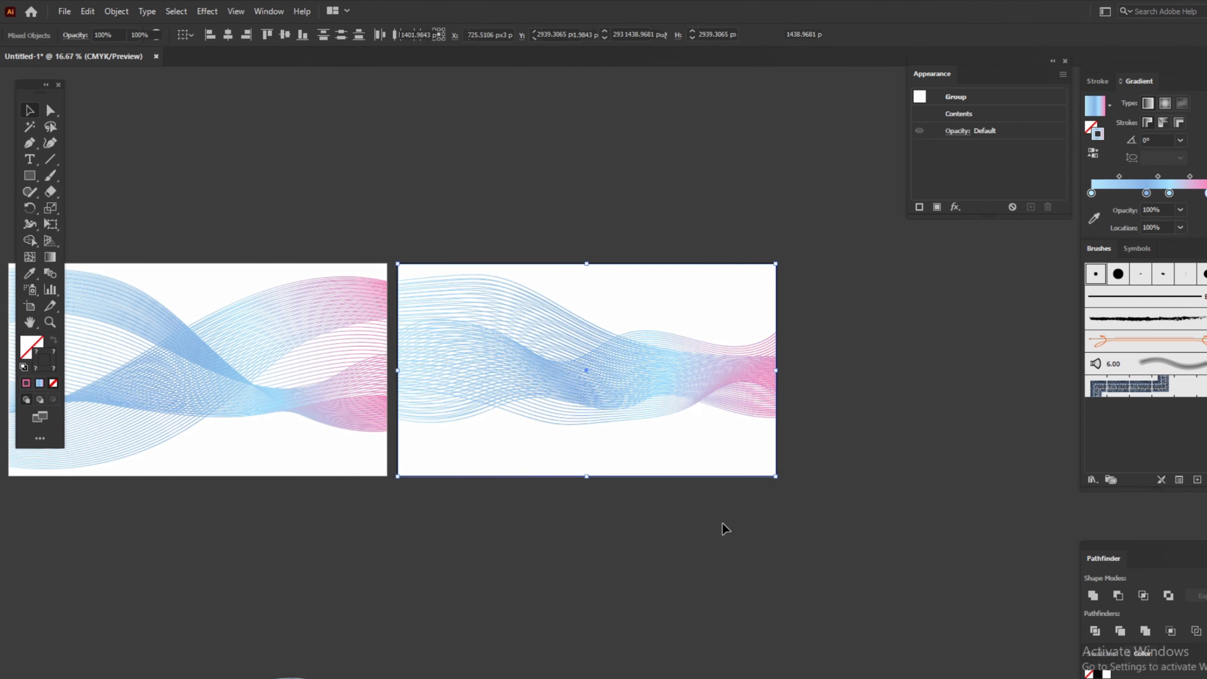
left_click(721, 523)
- Move the spare wave artwork below the artboards further left, clear of the second artboard
left_click_drag(605, 500, 798, 491)
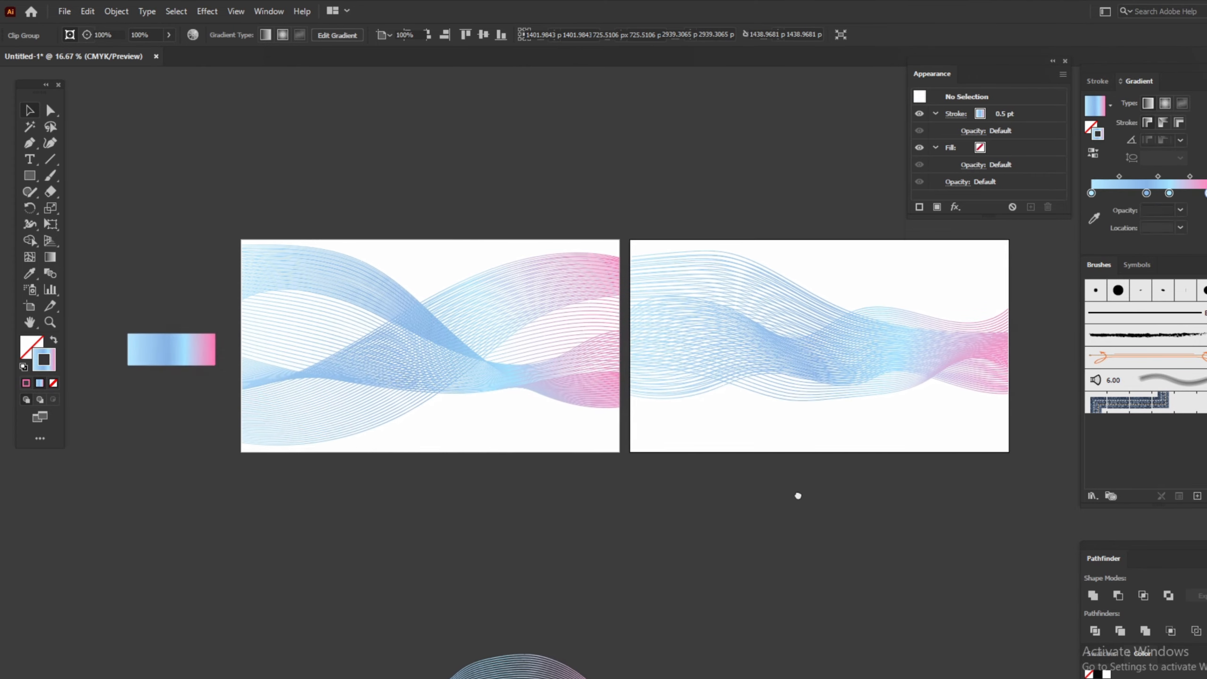
scroll(547, 618, "down", 1)
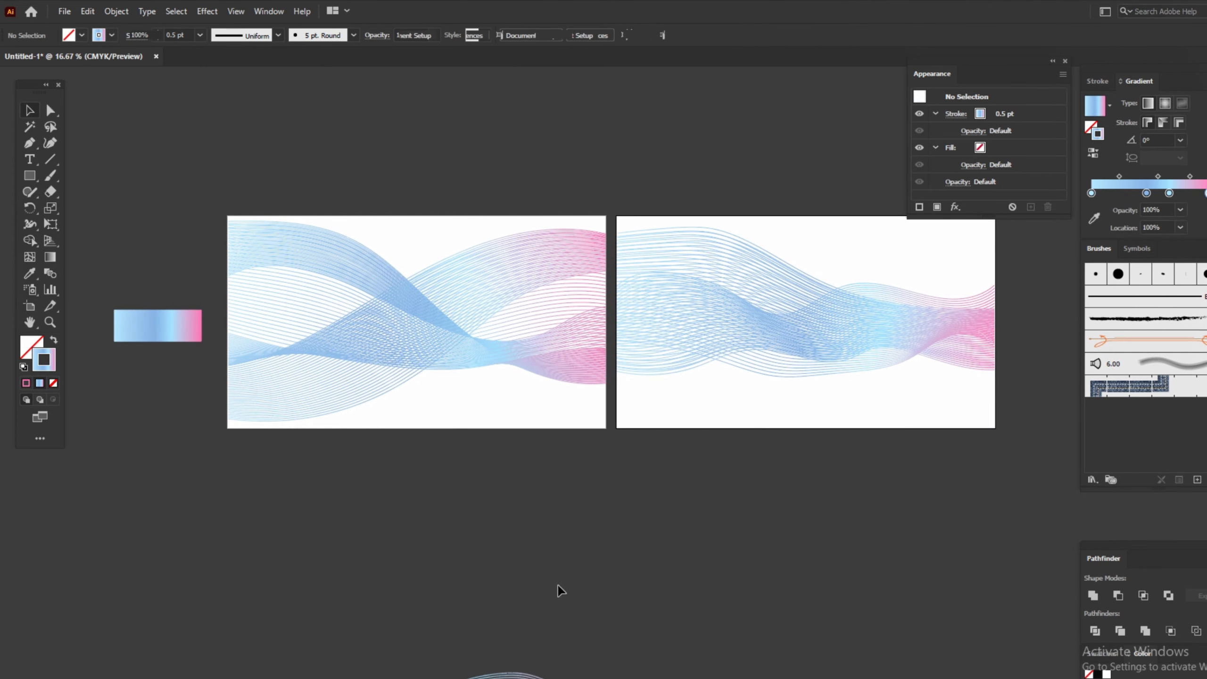
left_click(560, 661)
left_click_drag(521, 635, 48, 655)
left_click(374, 537)
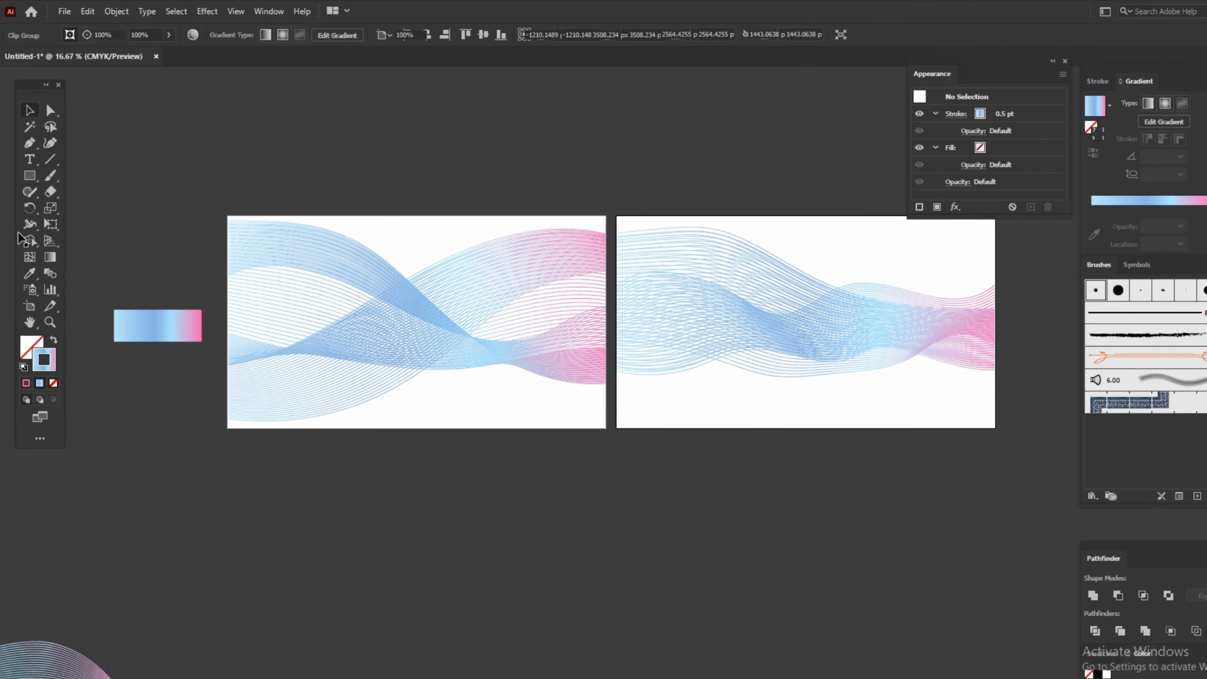
- Delete the extra Artboard 3 that overlaps the second artboard
key("shift+o")
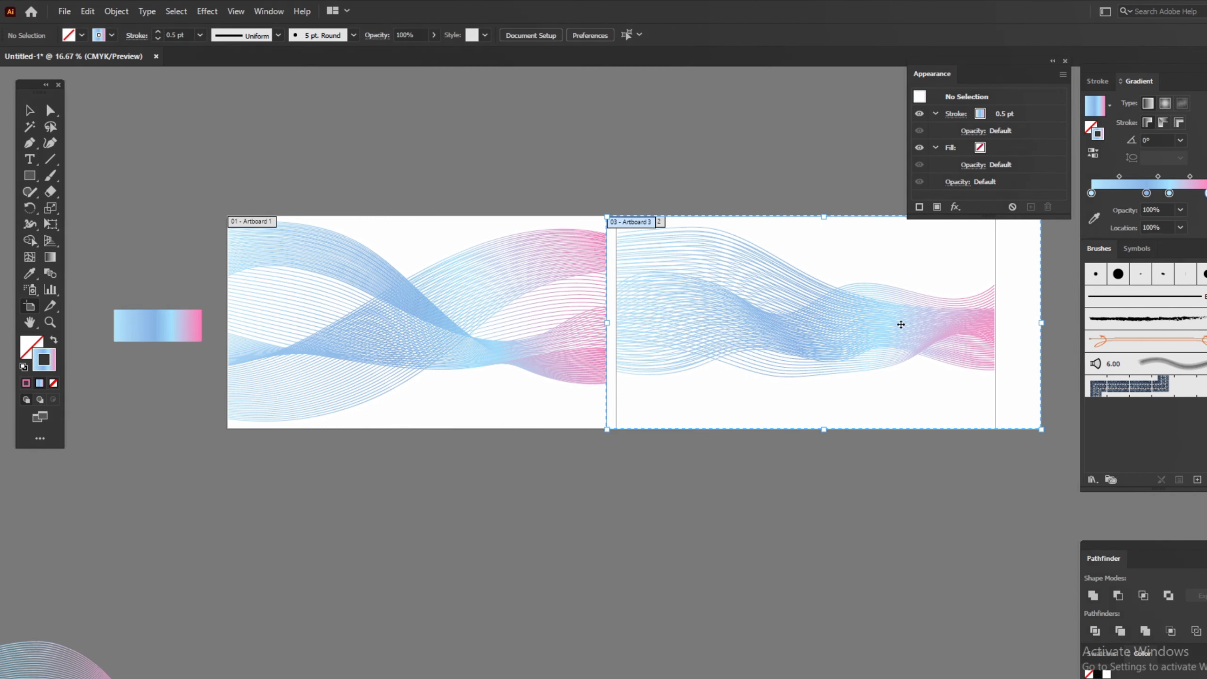
key("Delete")
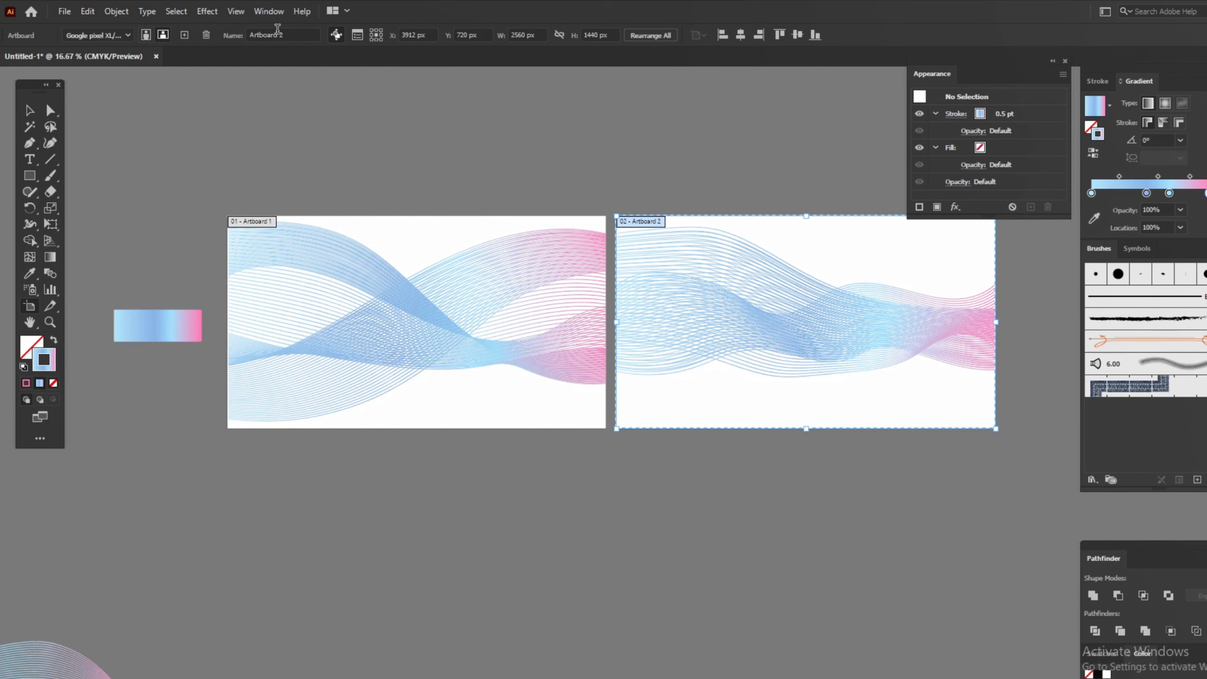
- Add a third 2560 × 1440 px artboard and place it directly below the first artboard
scroll(747, 286, "right", 5)
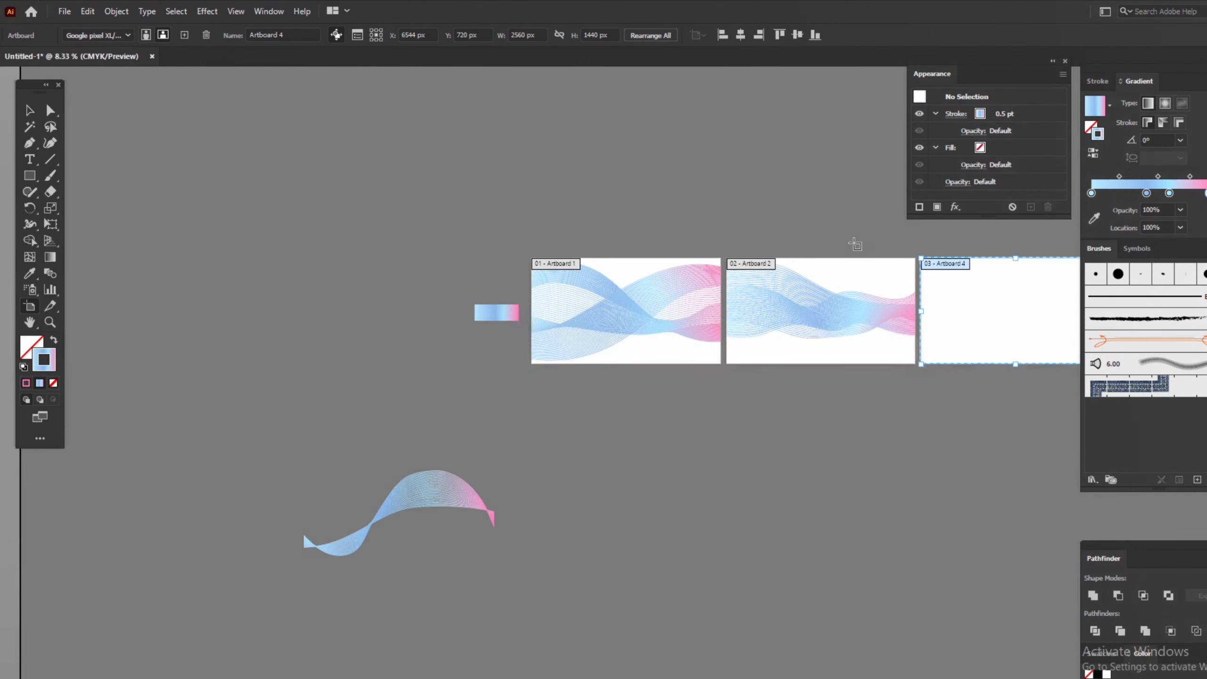
scroll(851, 243, "down", 2, "alt")
left_click_drag(970, 329, 614, 418)
scroll(772, 368, "up", 1, "alt")
scroll(518, 394, "up", 3, "alt")
scroll(482, 348, "down", 2, "alt")
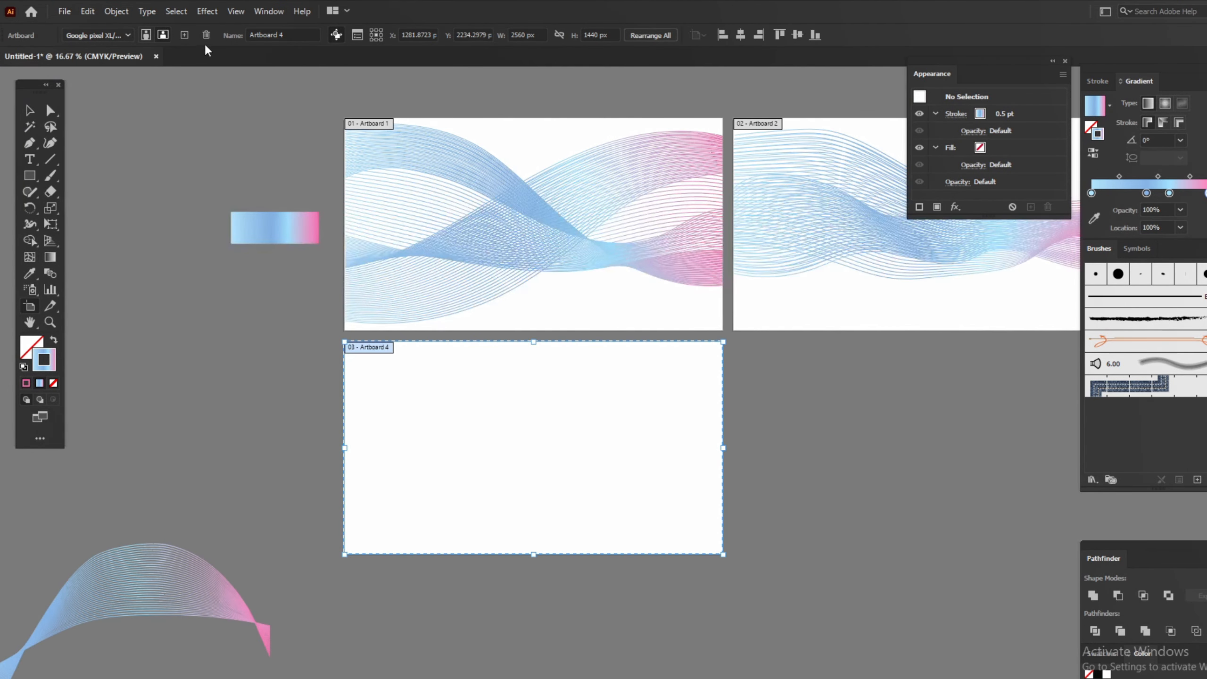
- Add a fourth artboard directly below the second one and close the Appearance settings
left_click(185, 35)
left_click(28, 113)
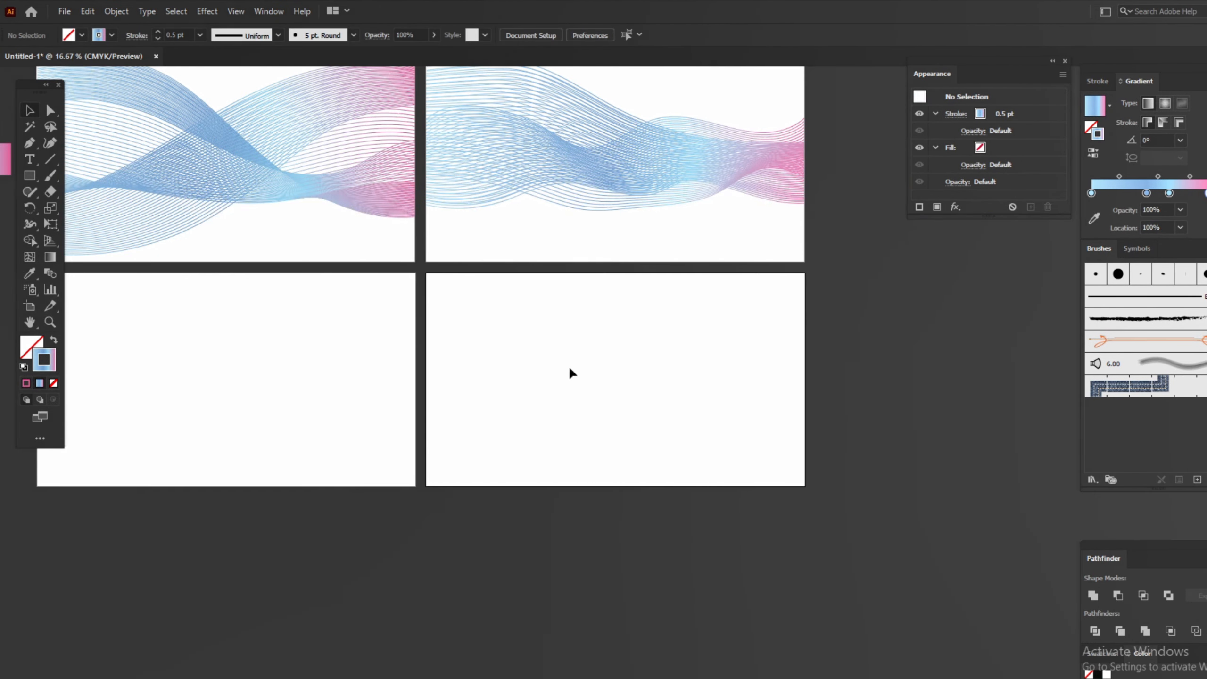
scroll(568, 372, "left", 3)
scroll(606, 386, "up", 3)
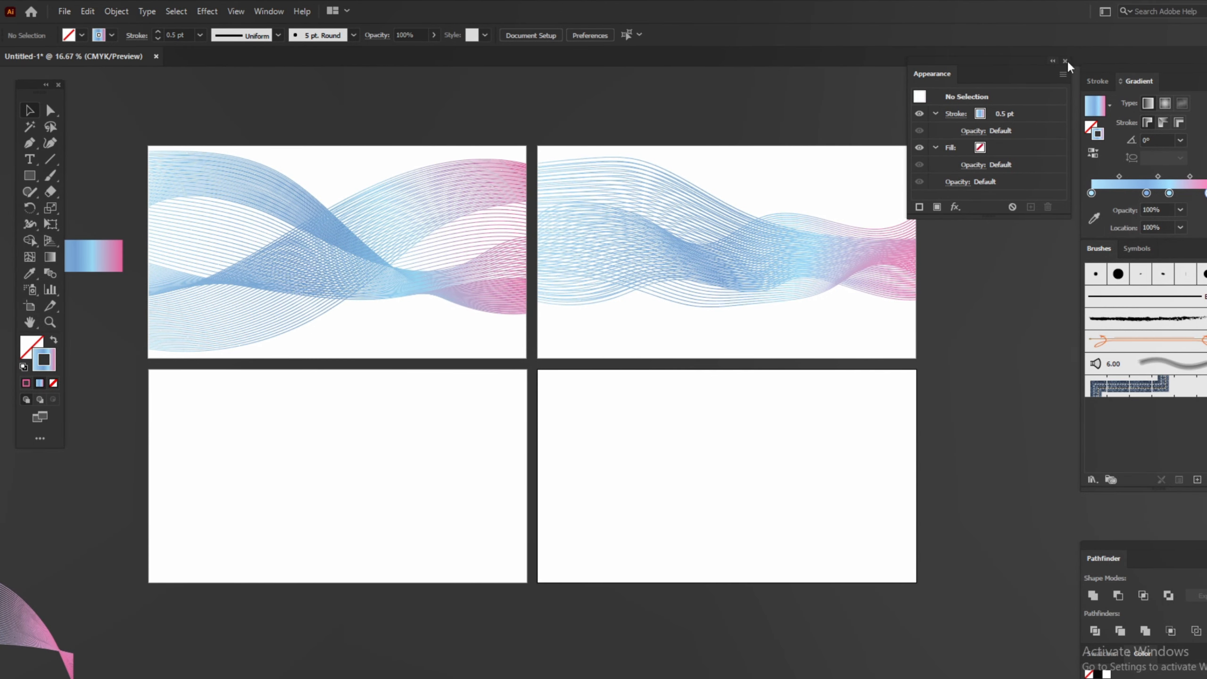
left_click(1065, 61)
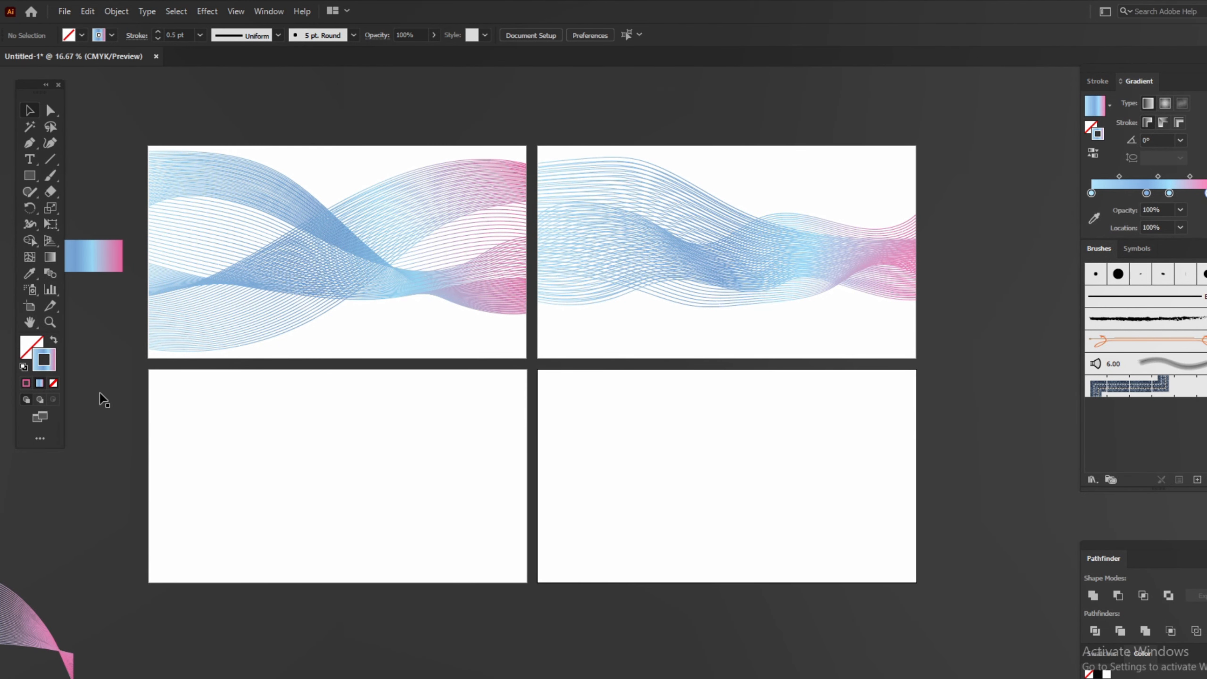
- Raise the cyan of the sample rectangle's medium-blue middle gradient stop to 83% for a brighter blue
left_click(50, 258)
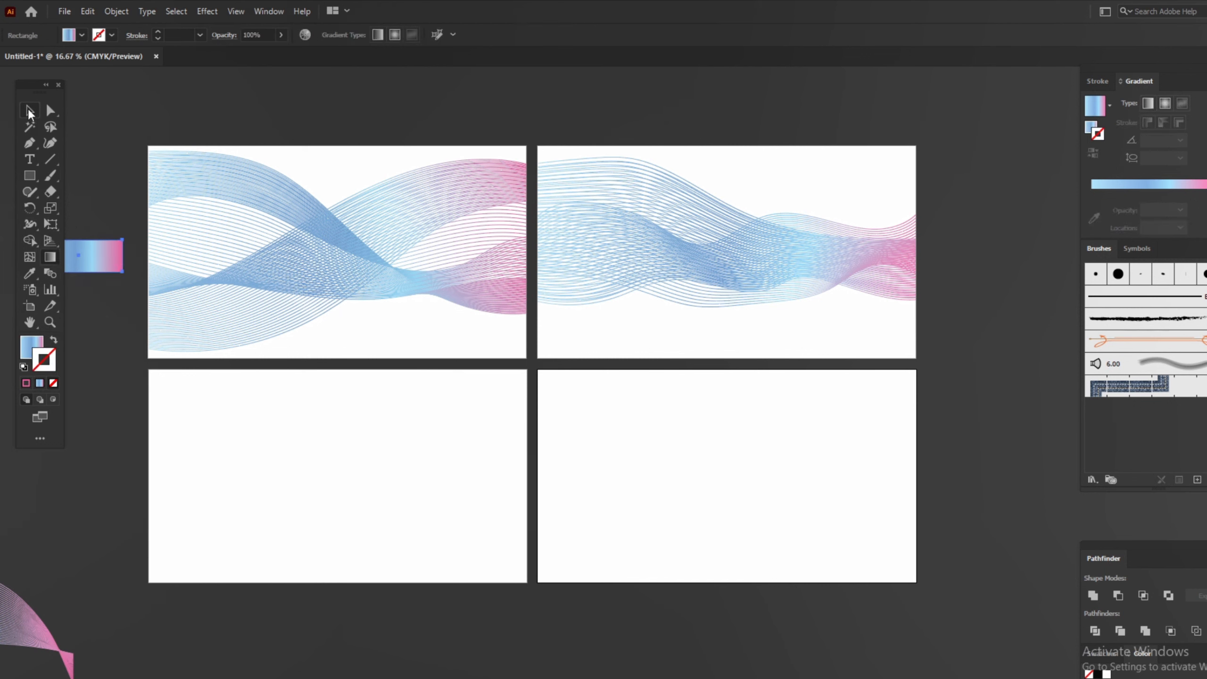
left_click(29, 350)
left_click(120, 256)
left_click_drag(111, 206, 273, 224)
scroll(217, 271, "up", 3)
left_click(262, 285)
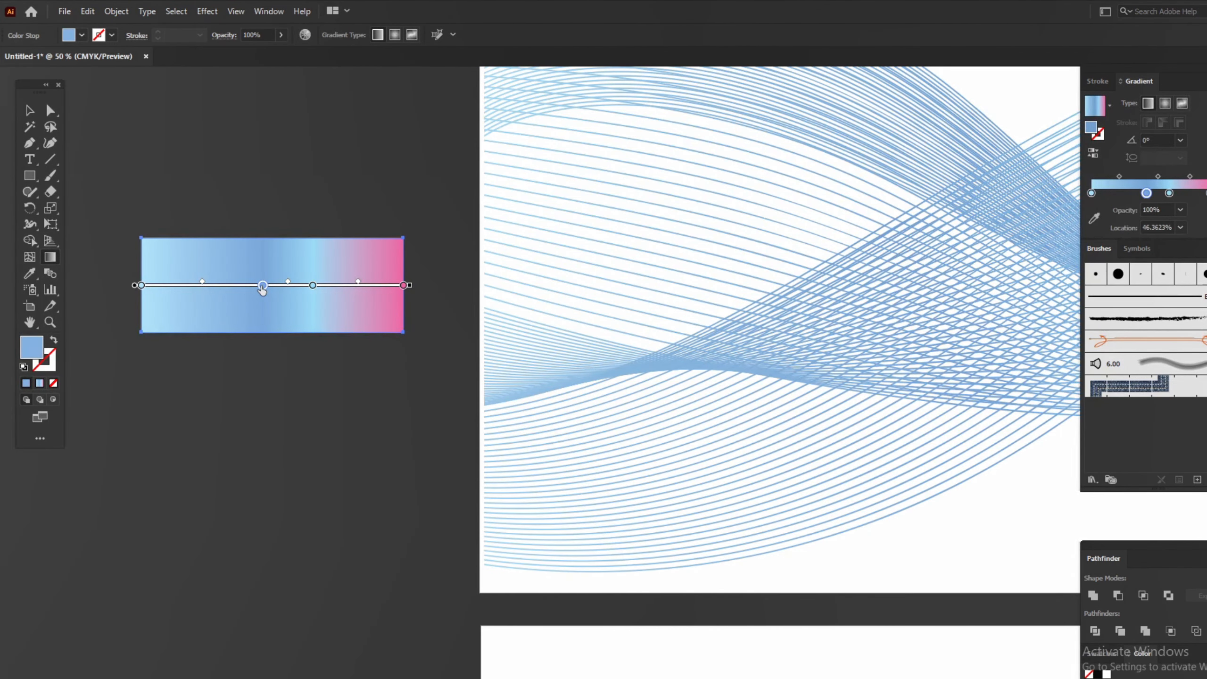
double_click(262, 286)
left_click_drag(186, 337, 209, 336)
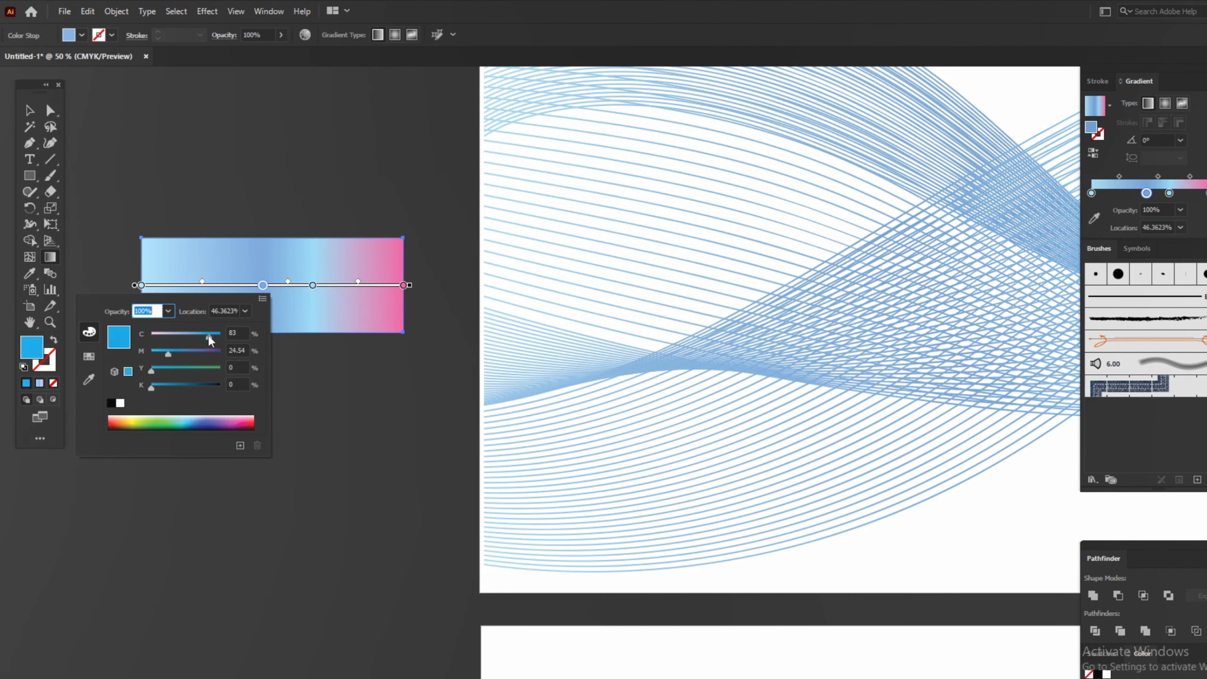
- Recolor the sample rectangle's starting gradient stop purple, about C 55.69% and M 78.04%
left_click(140, 287)
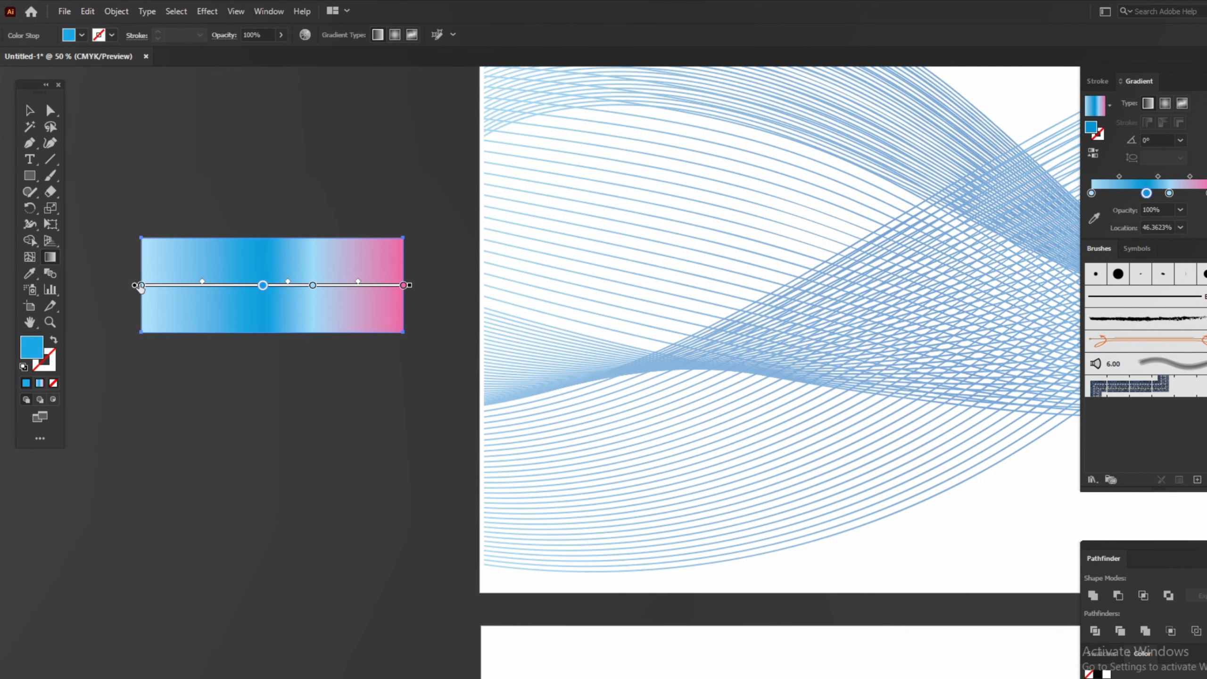
double_click(140, 286)
double_click(141, 287)
double_click(140, 286)
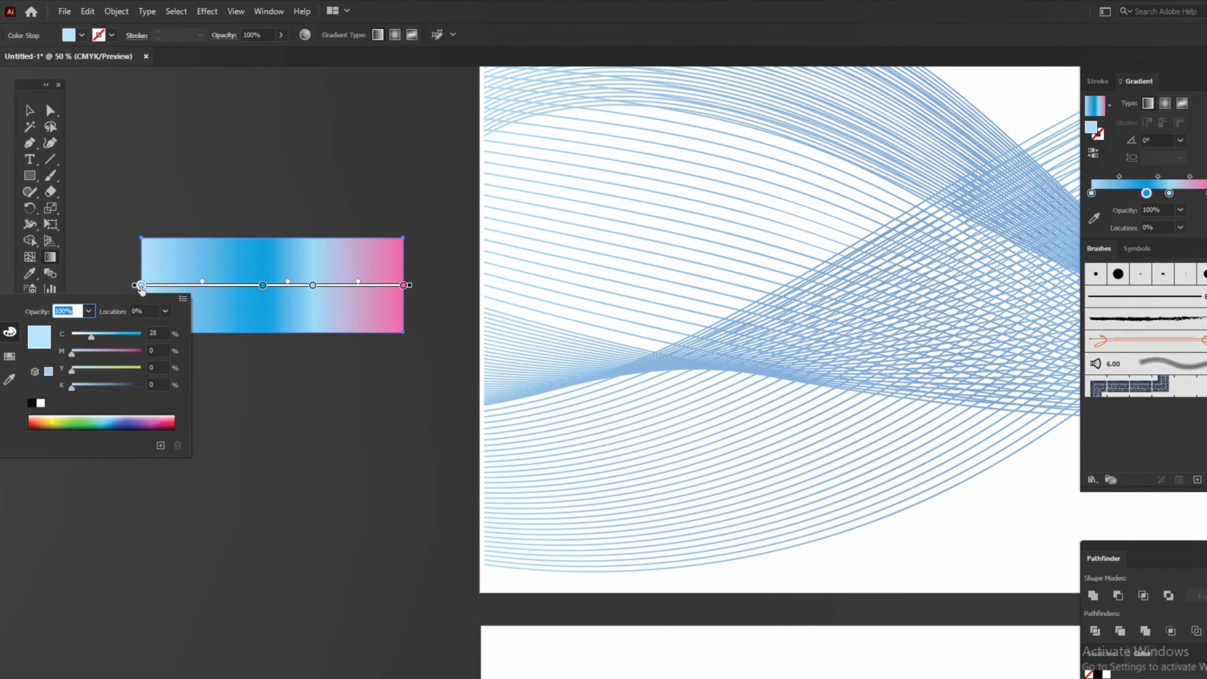
left_click(144, 415)
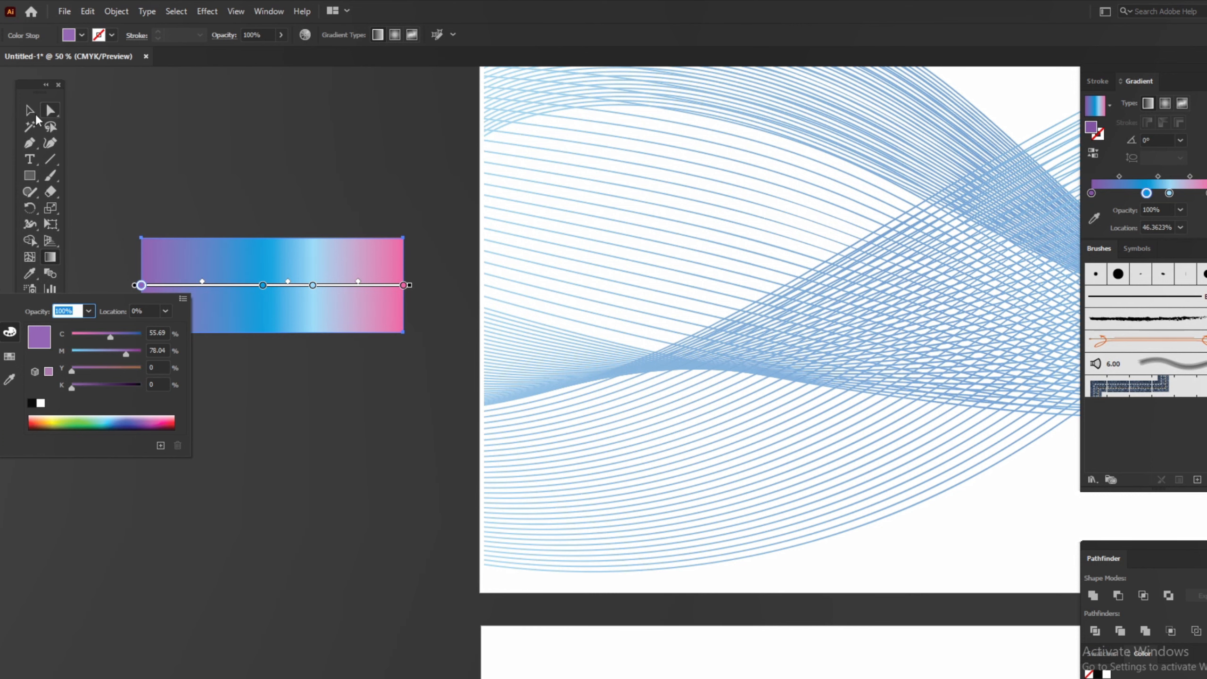
left_click(36, 117)
left_click(29, 111)
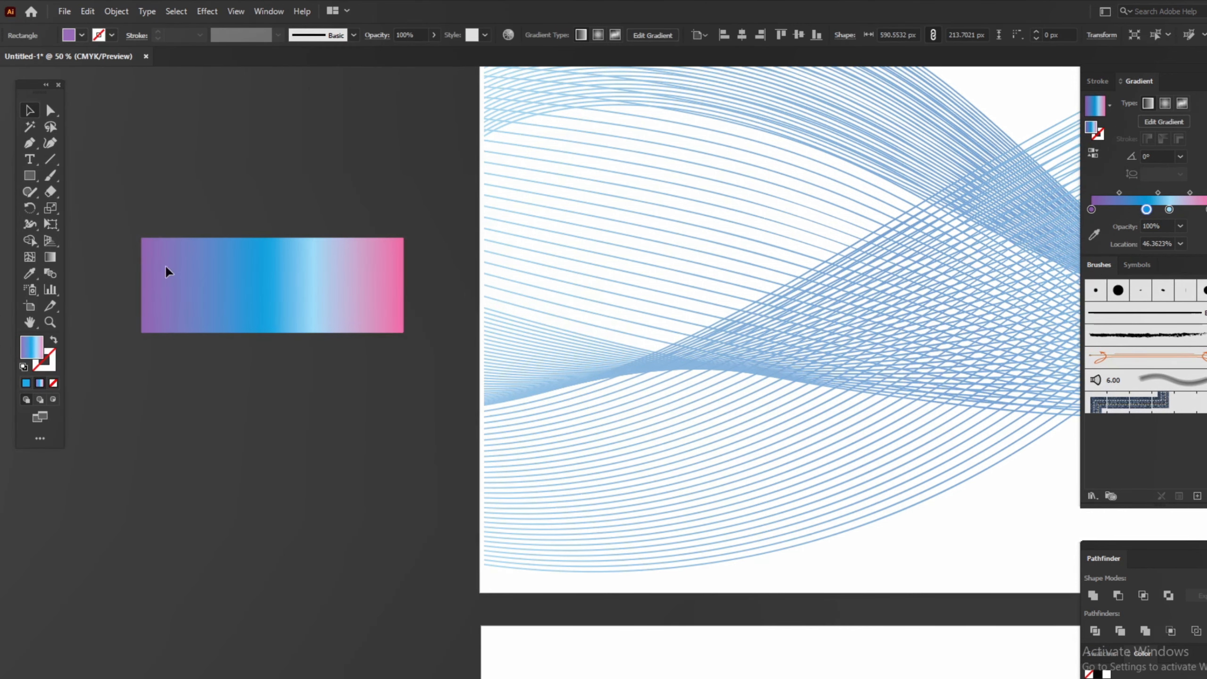
- Swap the sample rectangle's fill and stroke so the new gradient applies to the stroke
scroll(165, 265, "down", 1)
left_click(202, 281)
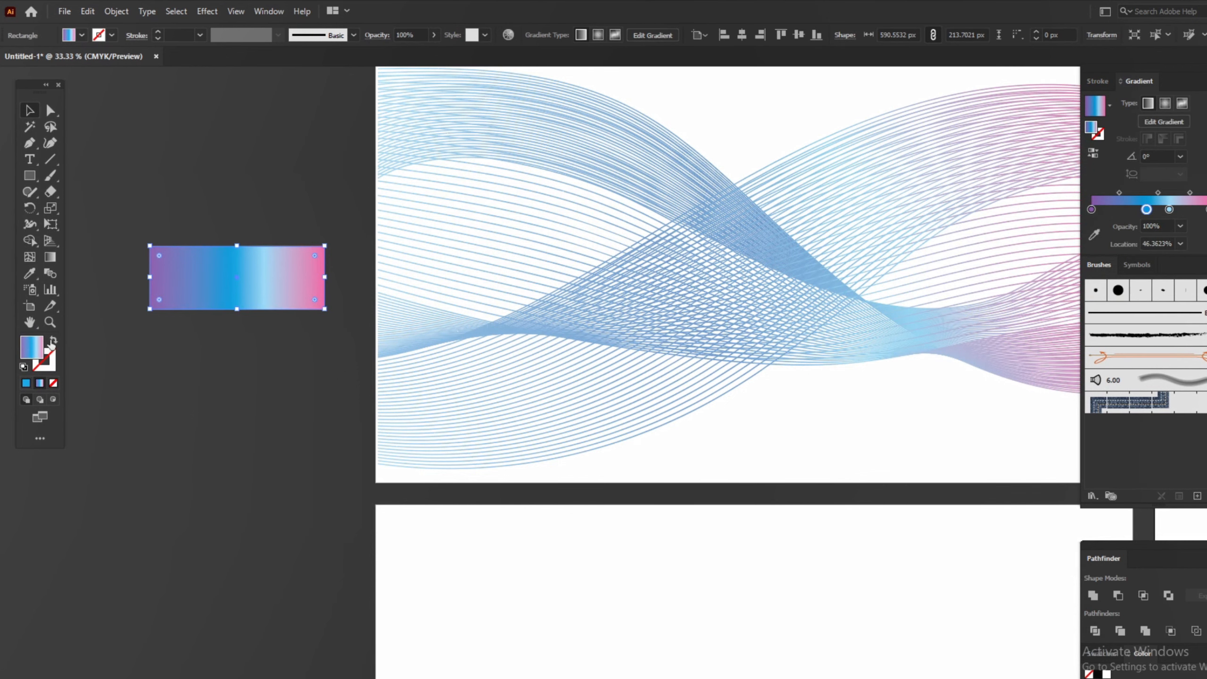
left_click(52, 341)
left_click(264, 404)
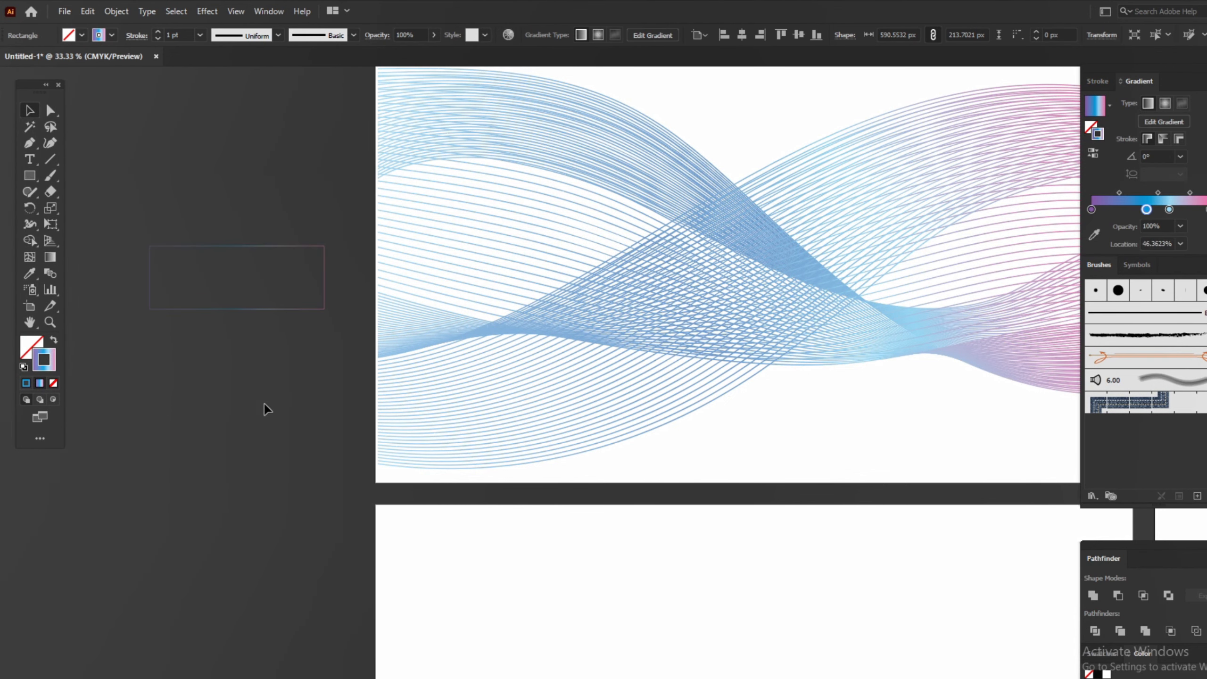
- Paint three long wavy gradient-stroked curves diagonally across the third artboard with the Paintbrush, extending past its edges
left_click(51, 176)
scroll(76, 208, "down", 1)
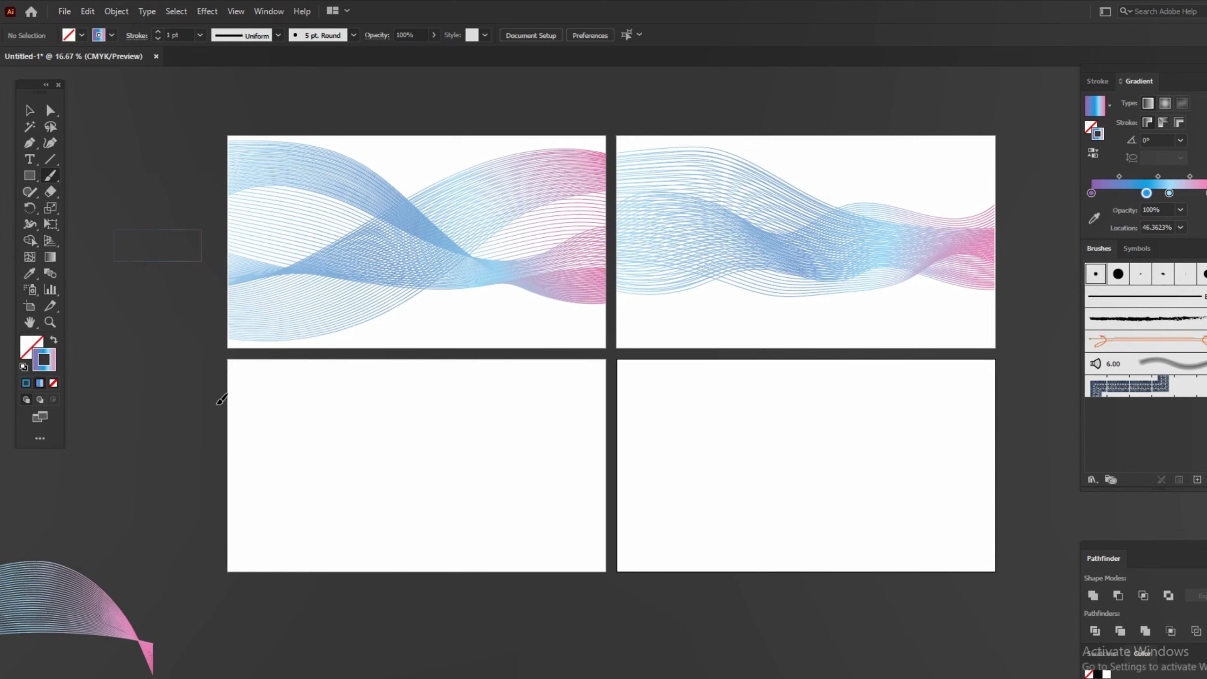
left_click_drag(217, 404, 272, 399)
mouse_move(394, 469)
left_mouse_down()
mouse_move(491, 492)
mouse_move(534, 540)
left_mouse_up()
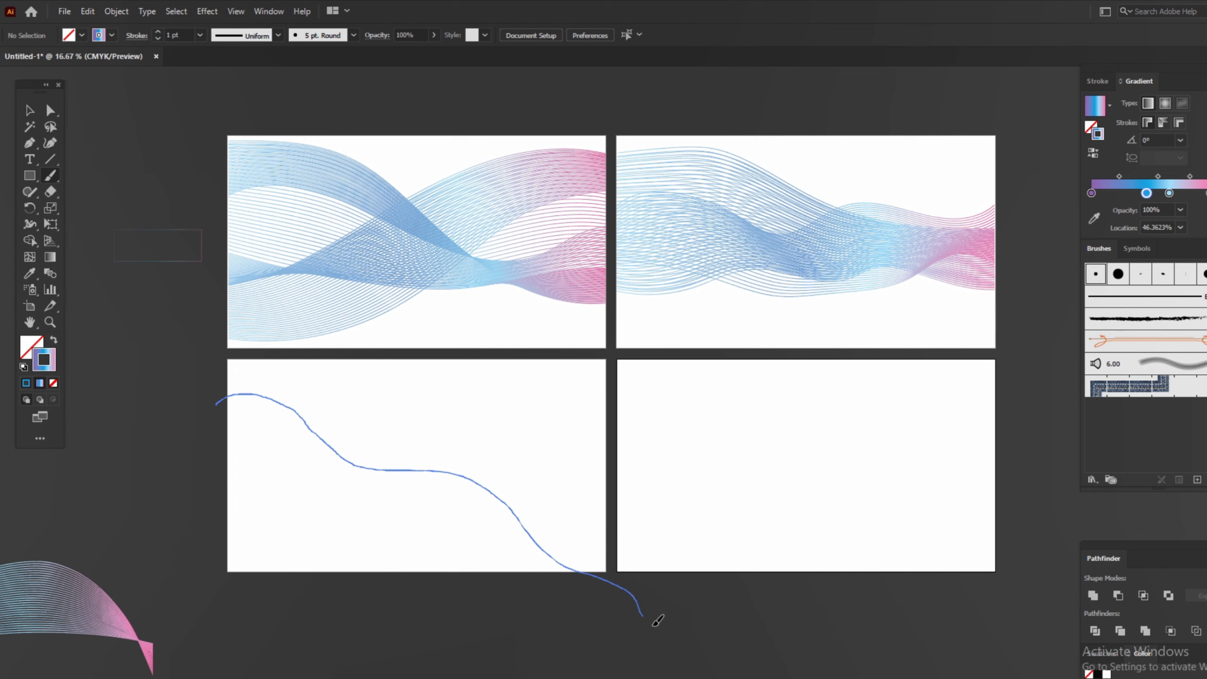
left_click_drag(657, 620, 656, 620)
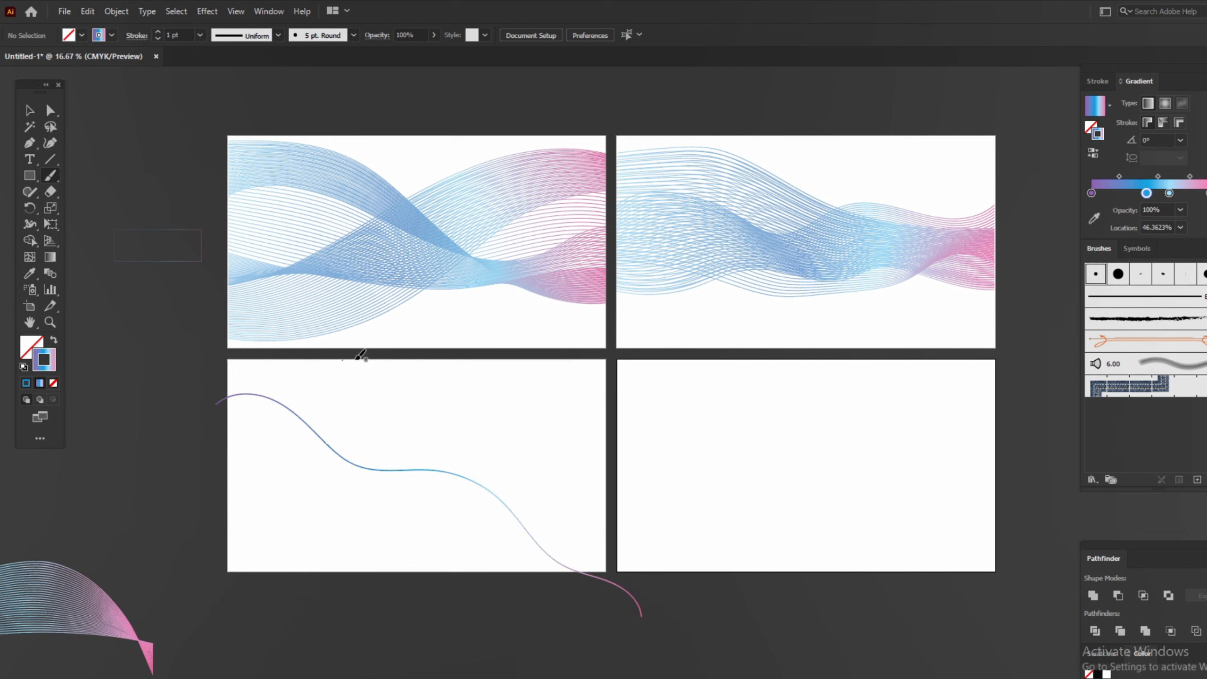
mouse_move(376, 361)
left_mouse_down()
mouse_move(438, 418)
mouse_move(477, 531)
mouse_move(573, 635)
left_mouse_up()
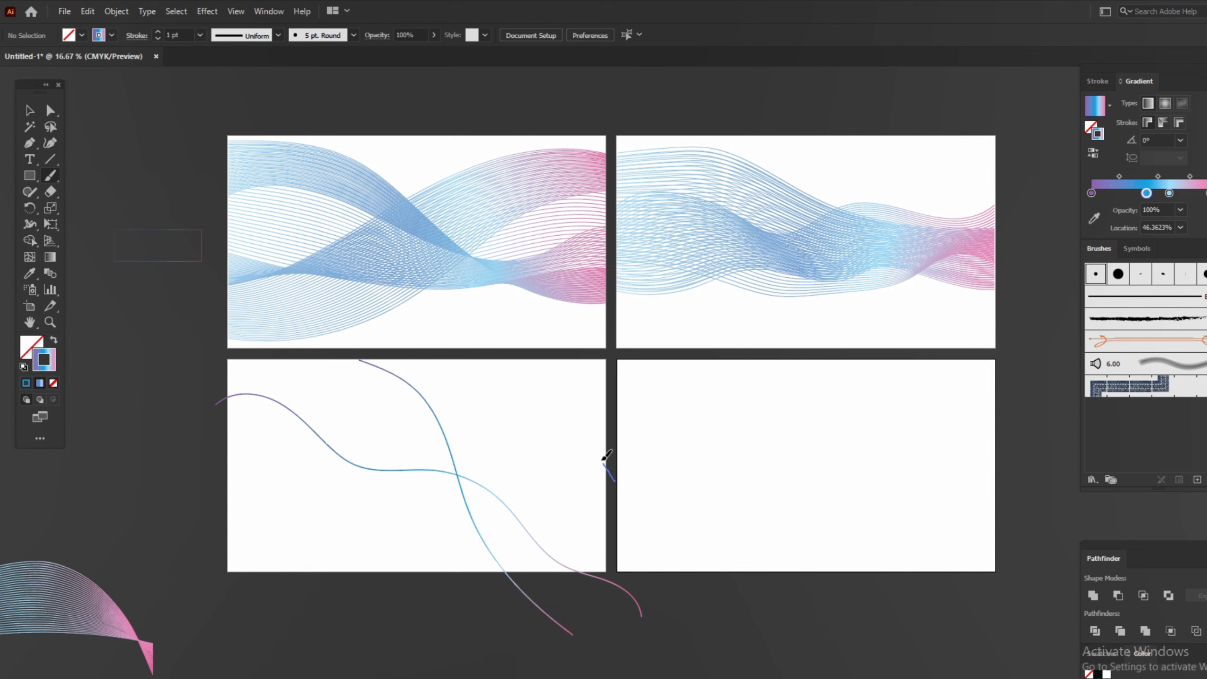
left_click_drag(545, 421, 325, 382)
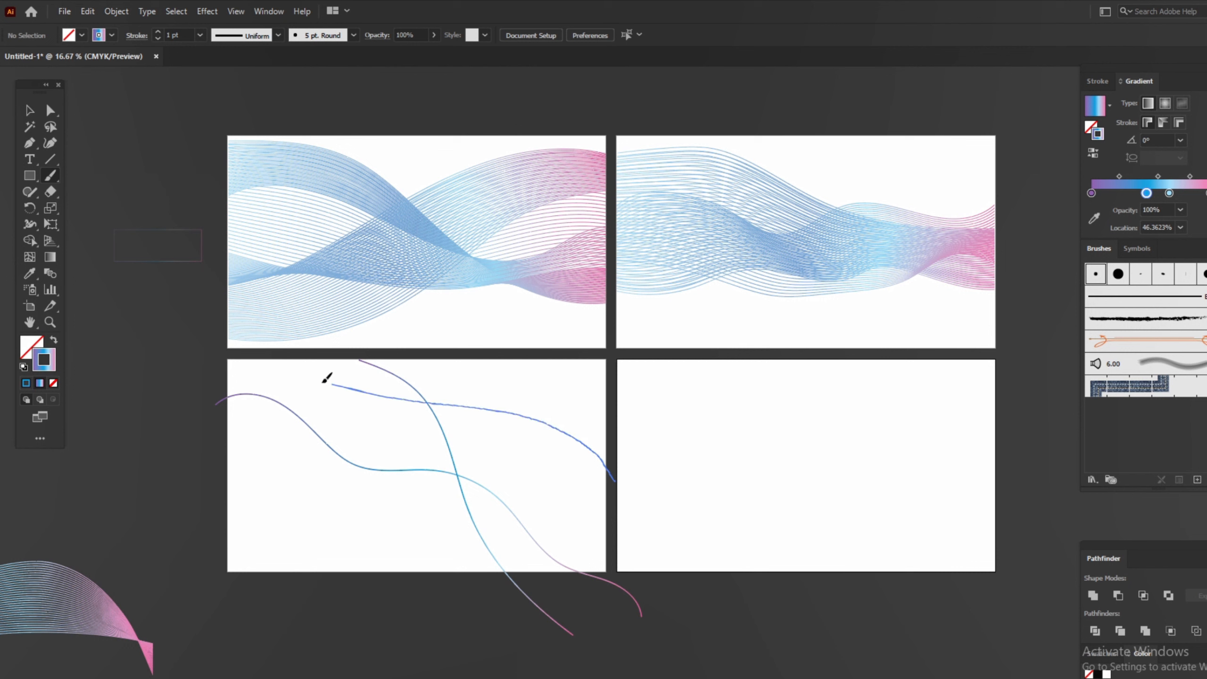
left_click_drag(219, 341, 190, 342)
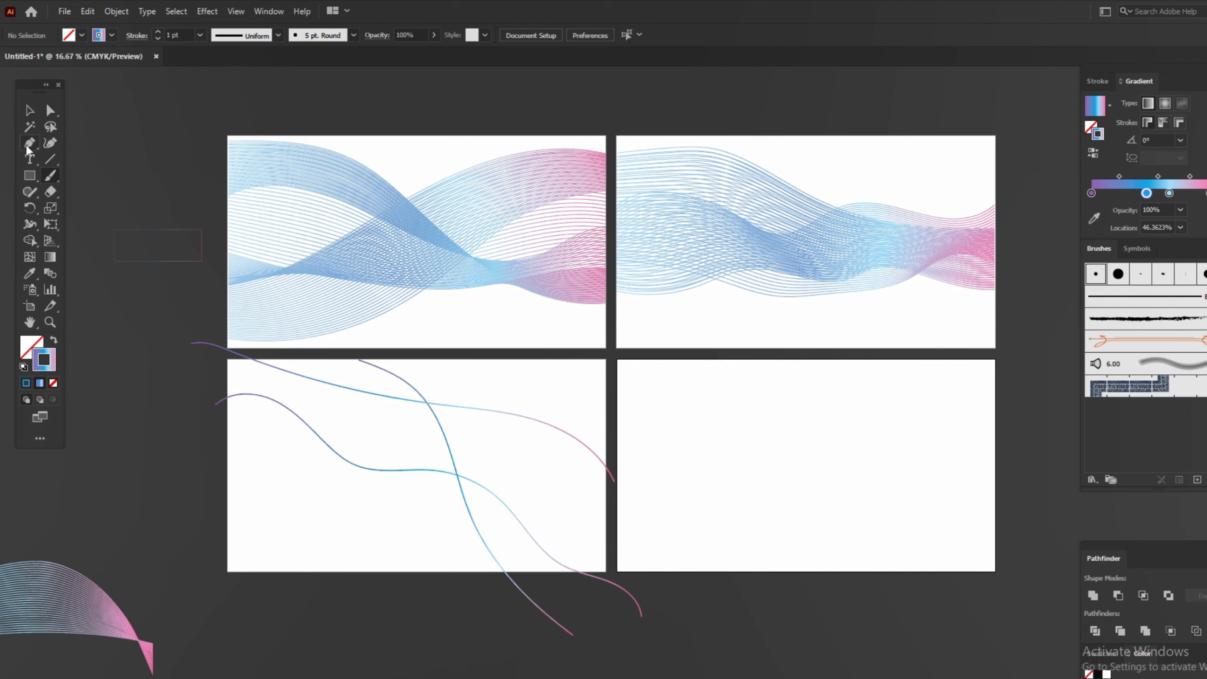
- Set the stroke weight of the three curves on the third artboard to 0.25 pt
left_click(29, 110)
mouse_move(356, 438)
left_mouse_down()
mouse_move(562, 446)
mouse_move(540, 399)
left_mouse_up()
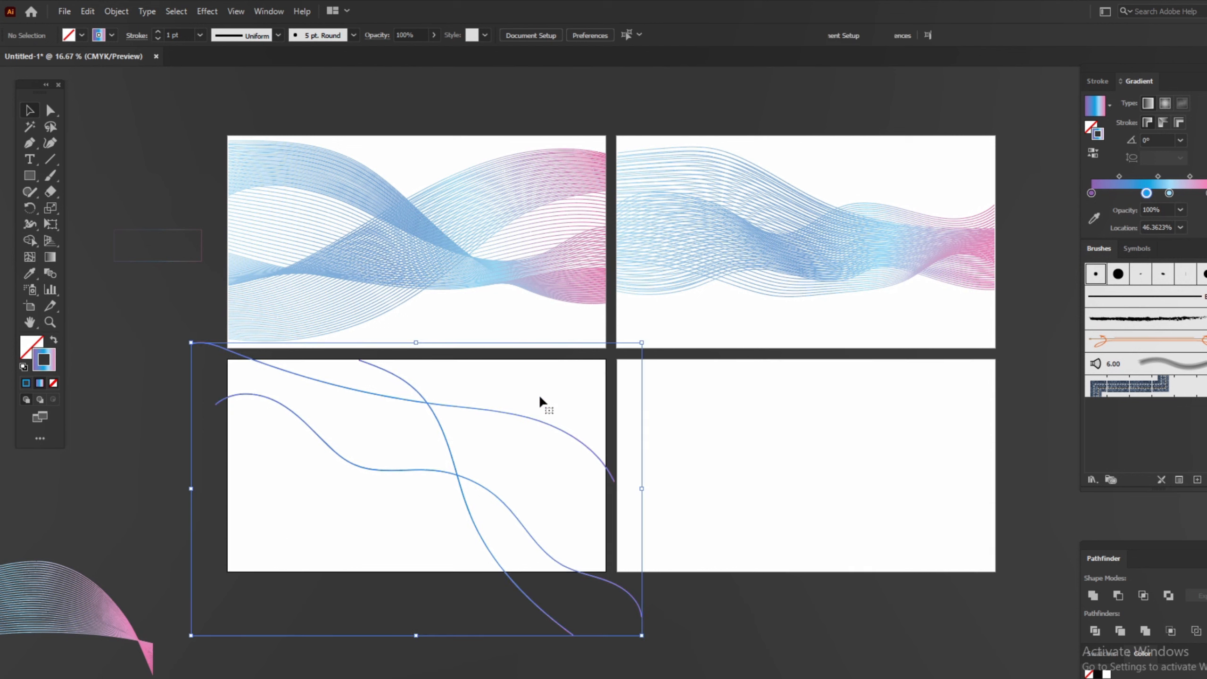
left_click(200, 34)
left_click(213, 64)
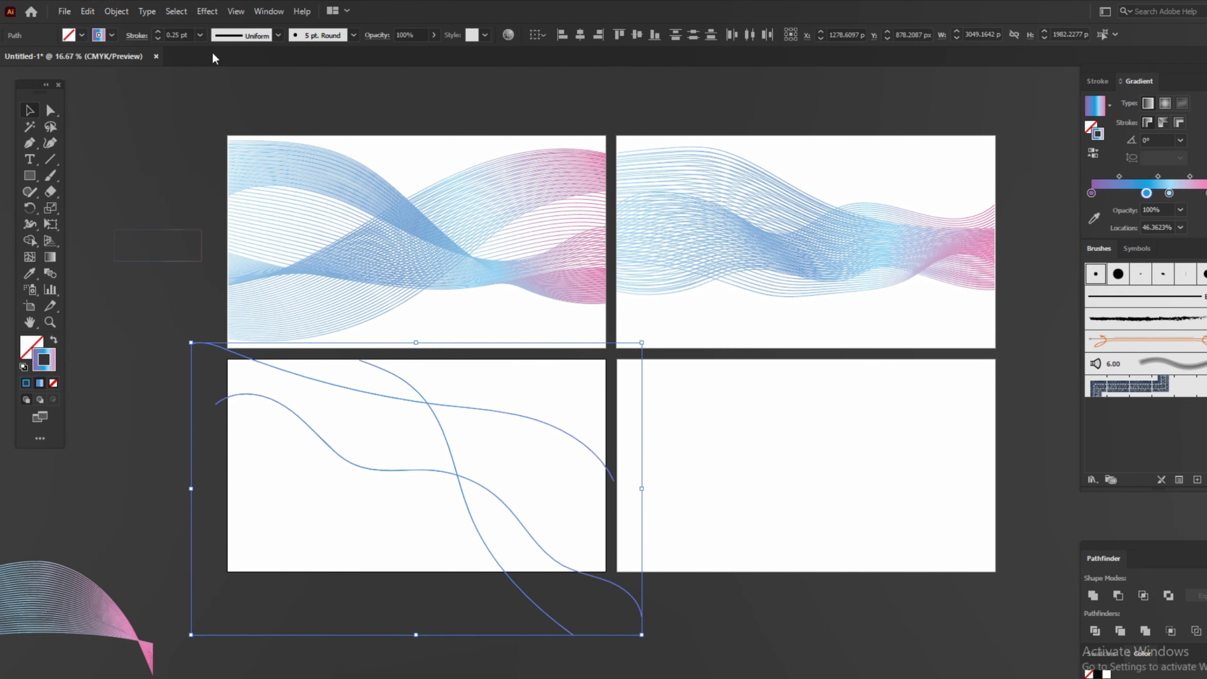
- Set the blend spacing to 50 specified steps
left_click(114, 11)
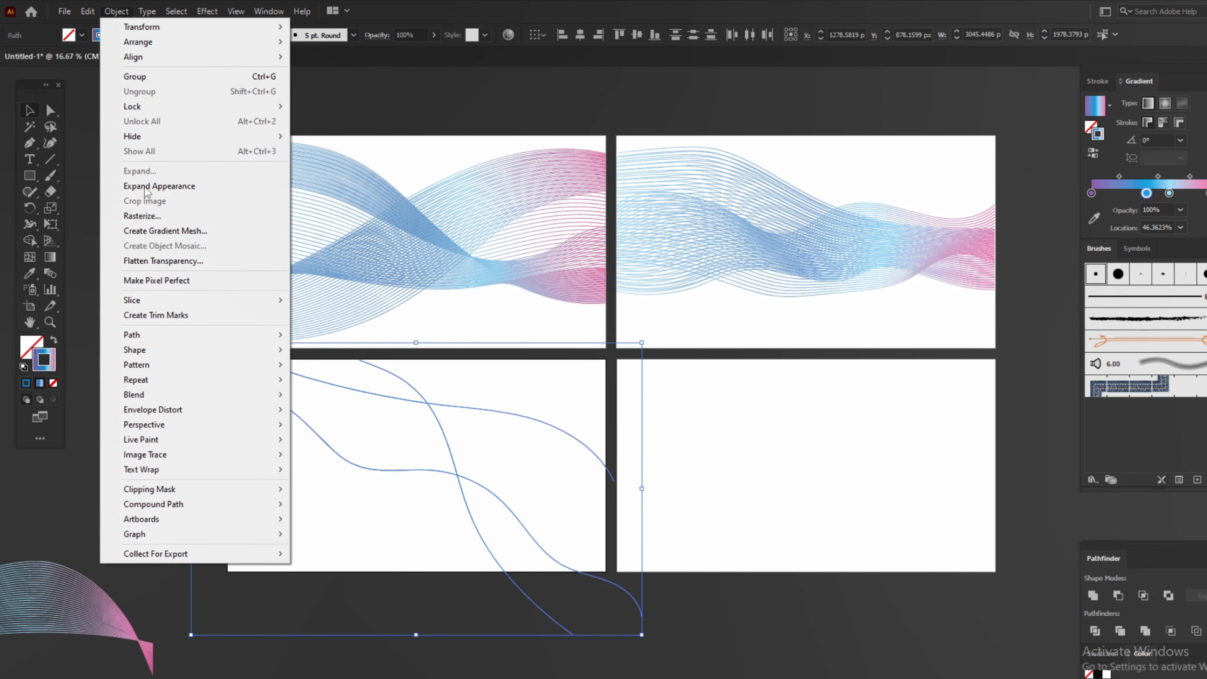
mouse_move(238, 394)
left_click(345, 425)
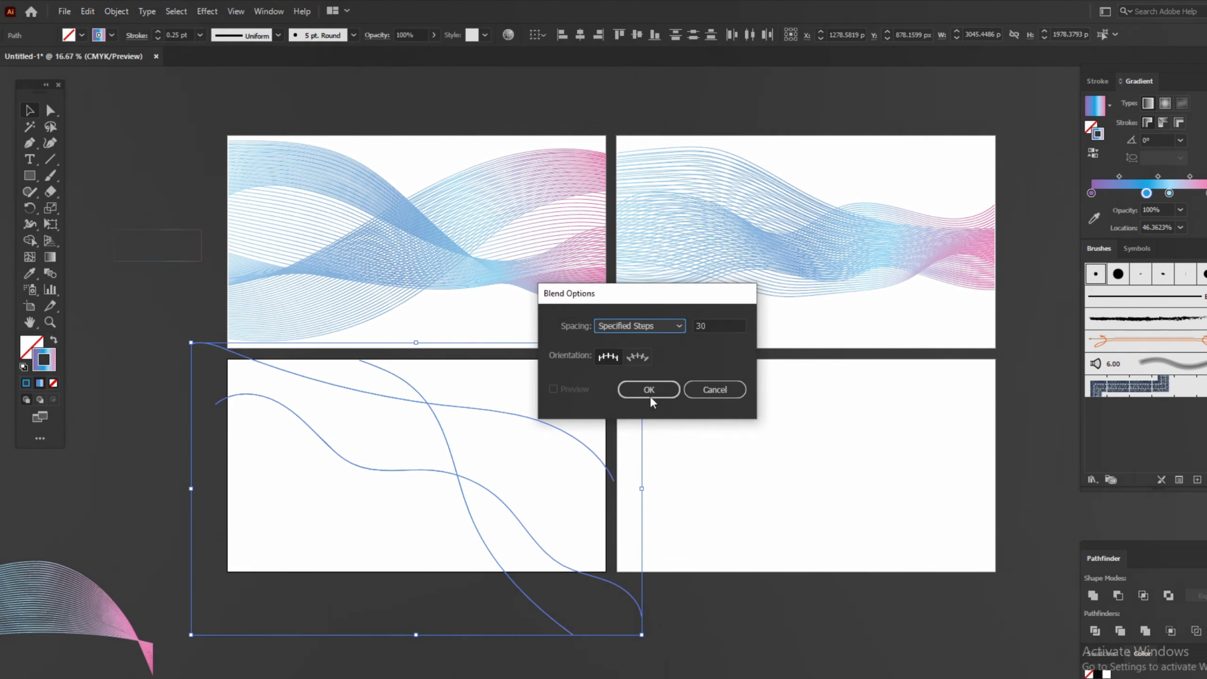
left_click(710, 329)
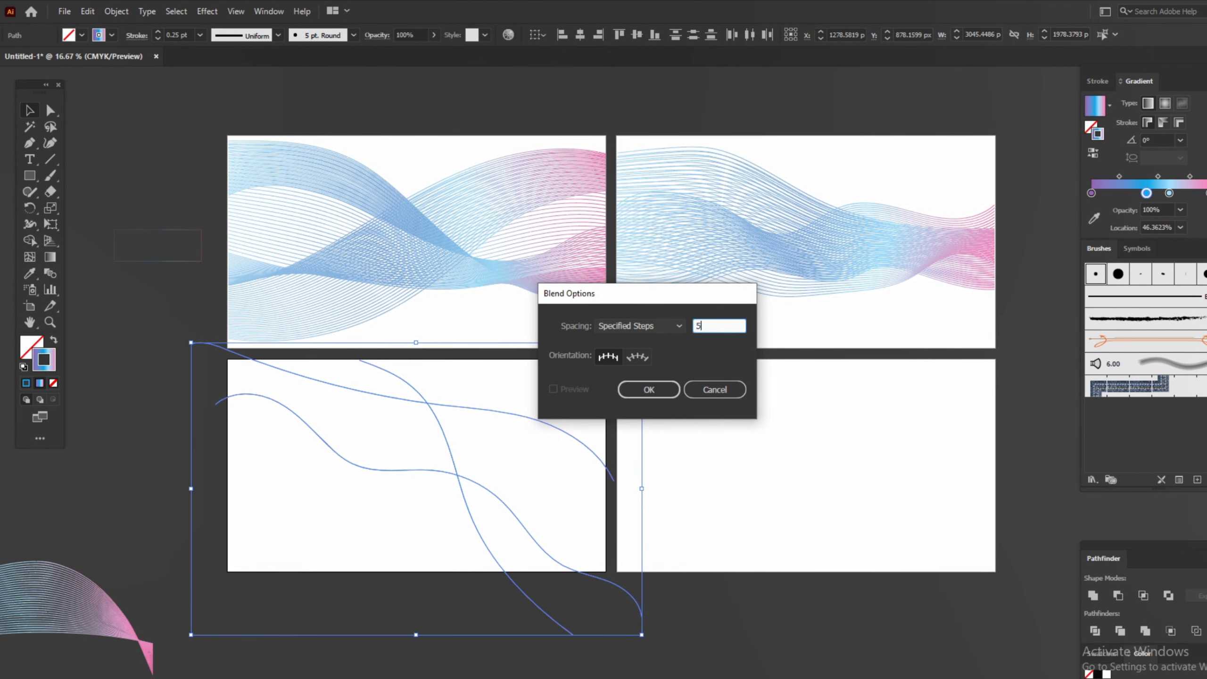
type("50")
left_click(649, 389)
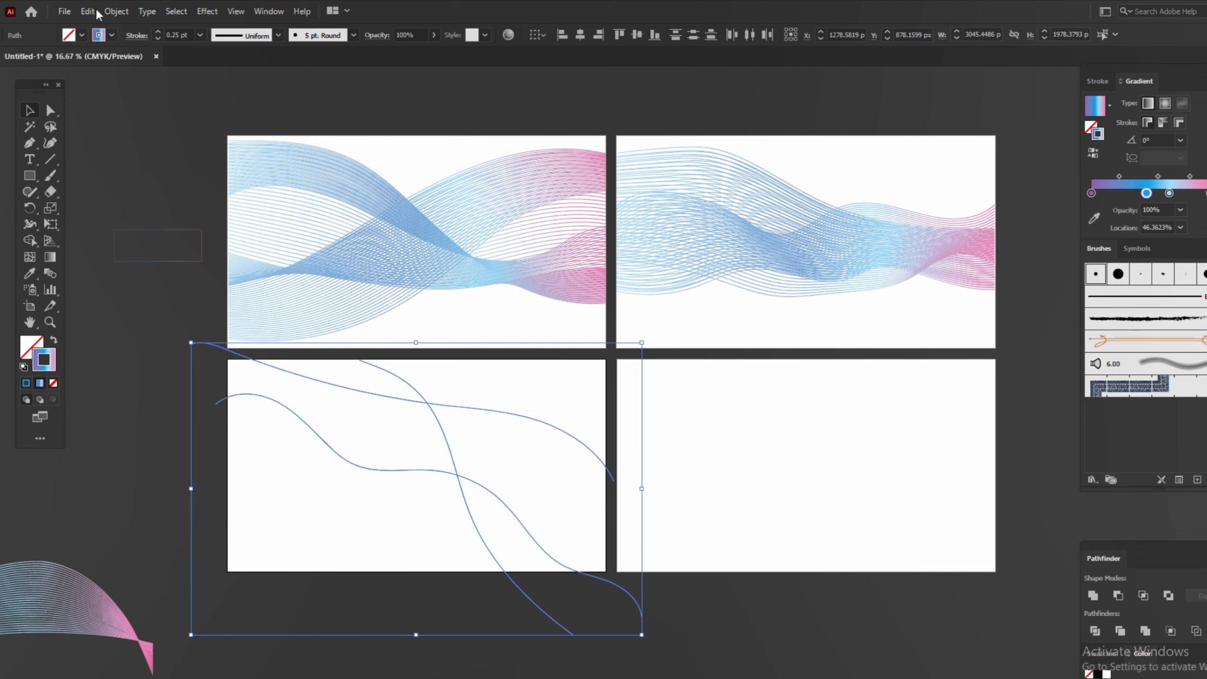
- Blend the three selected curves into a flowing wave pattern
left_click(115, 11)
mouse_move(189, 397)
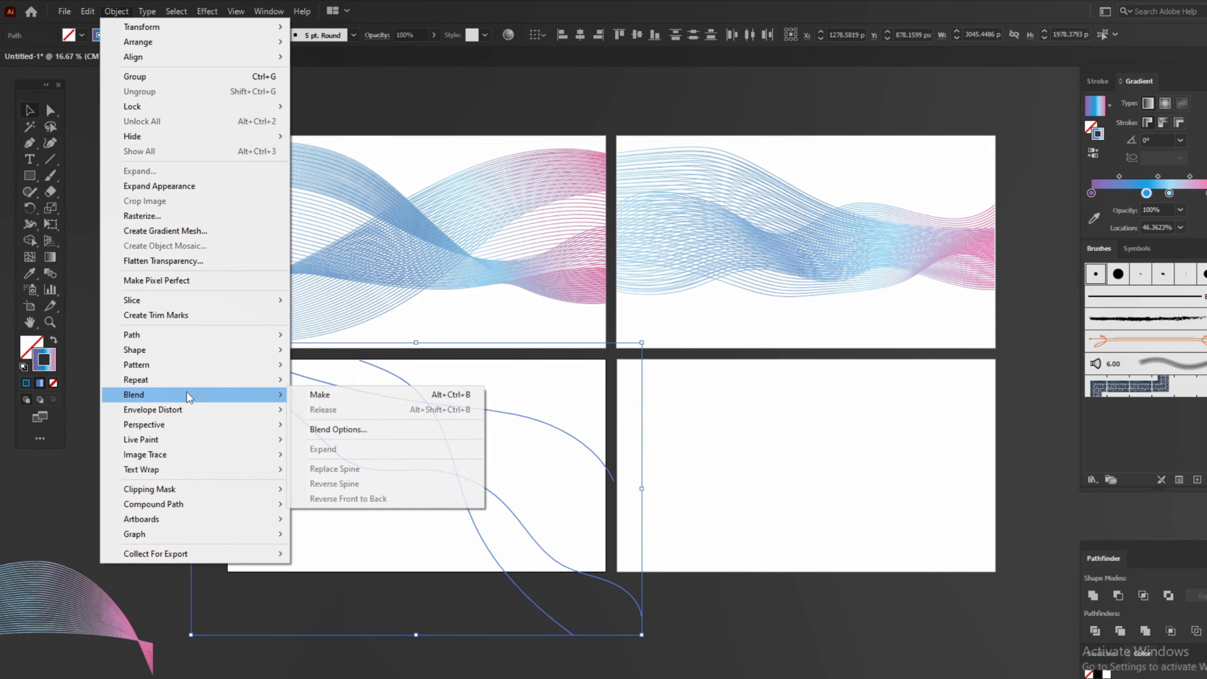
left_click(343, 393)
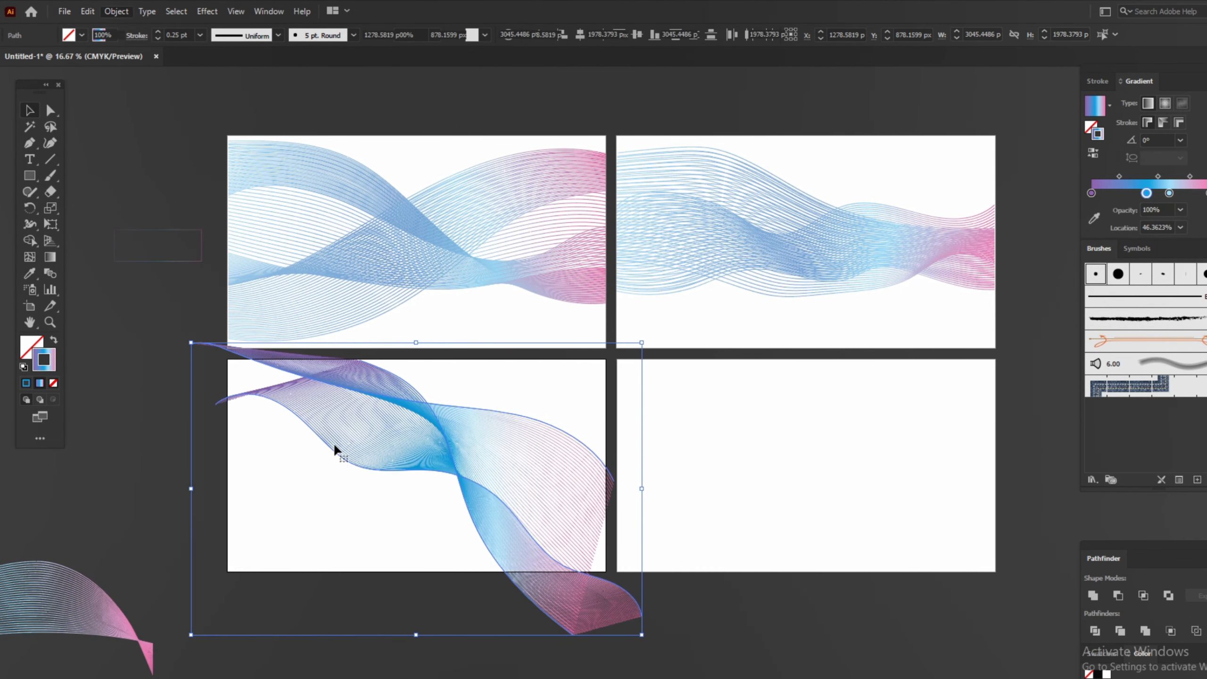
scroll(333, 447, "up", 1)
scroll(401, 361, "up", 1)
scroll(401, 362, "down", 1)
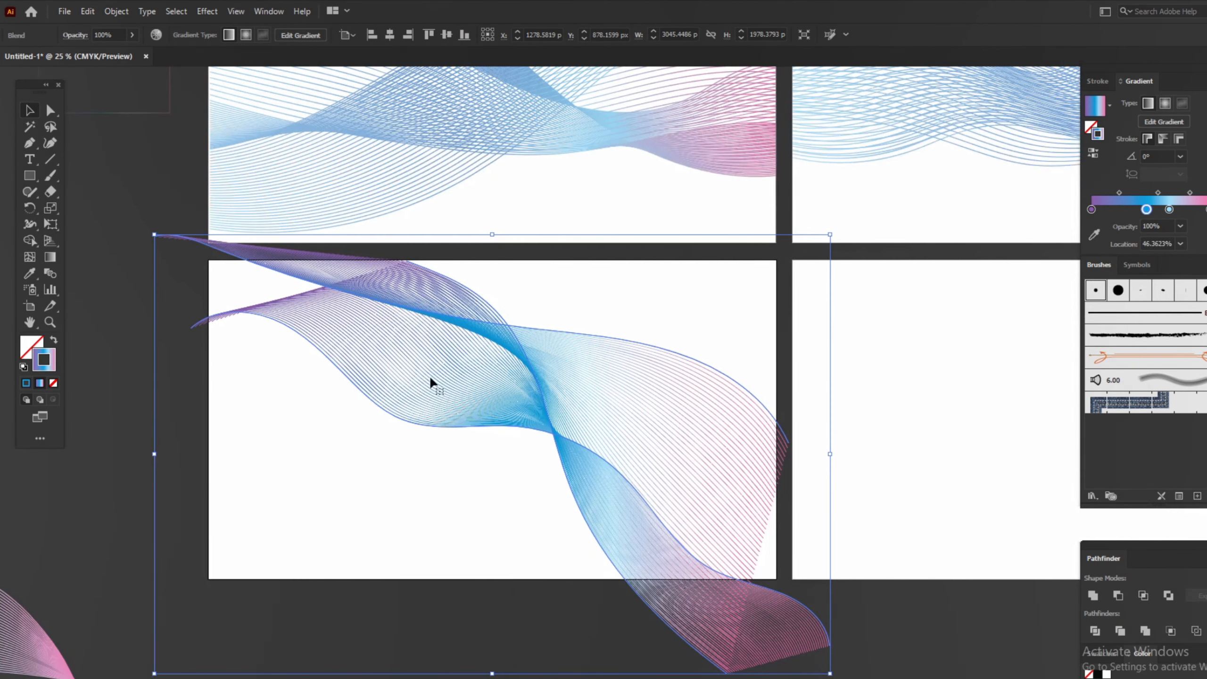
scroll(481, 439, "down", 1)
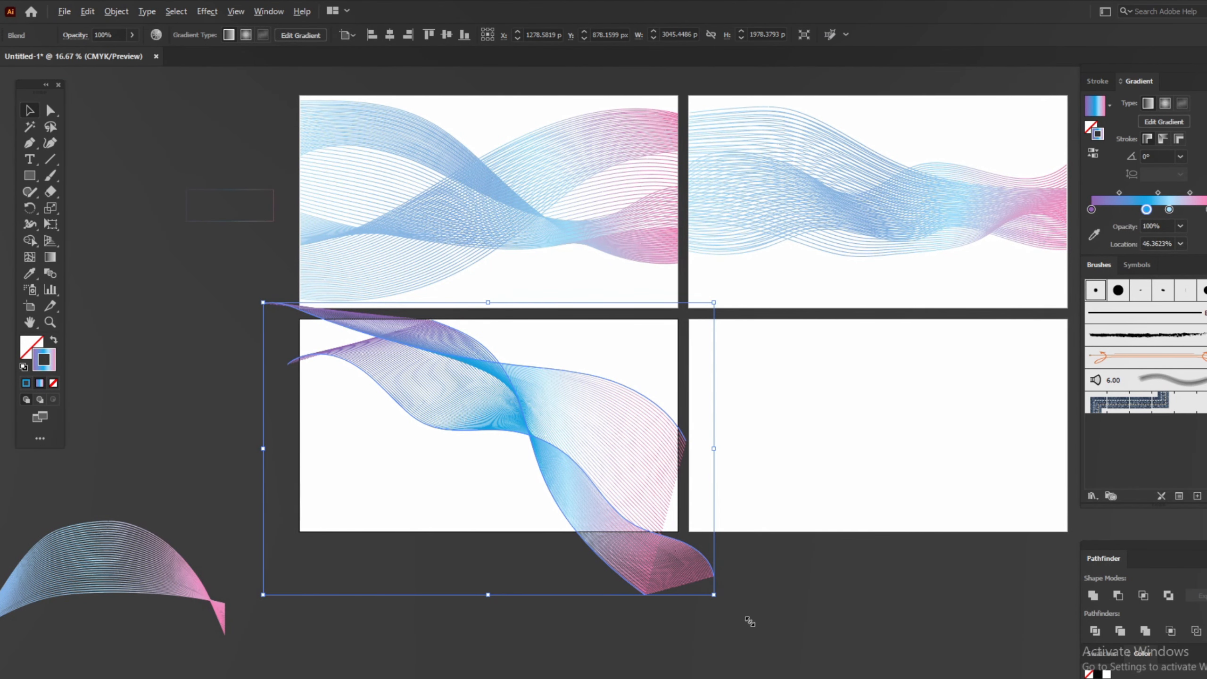
- Enlarge the new wave blend to about 4116 × 2748 px and shift it left so it overhangs the third artboard
left_click_drag(750, 622, 789, 638)
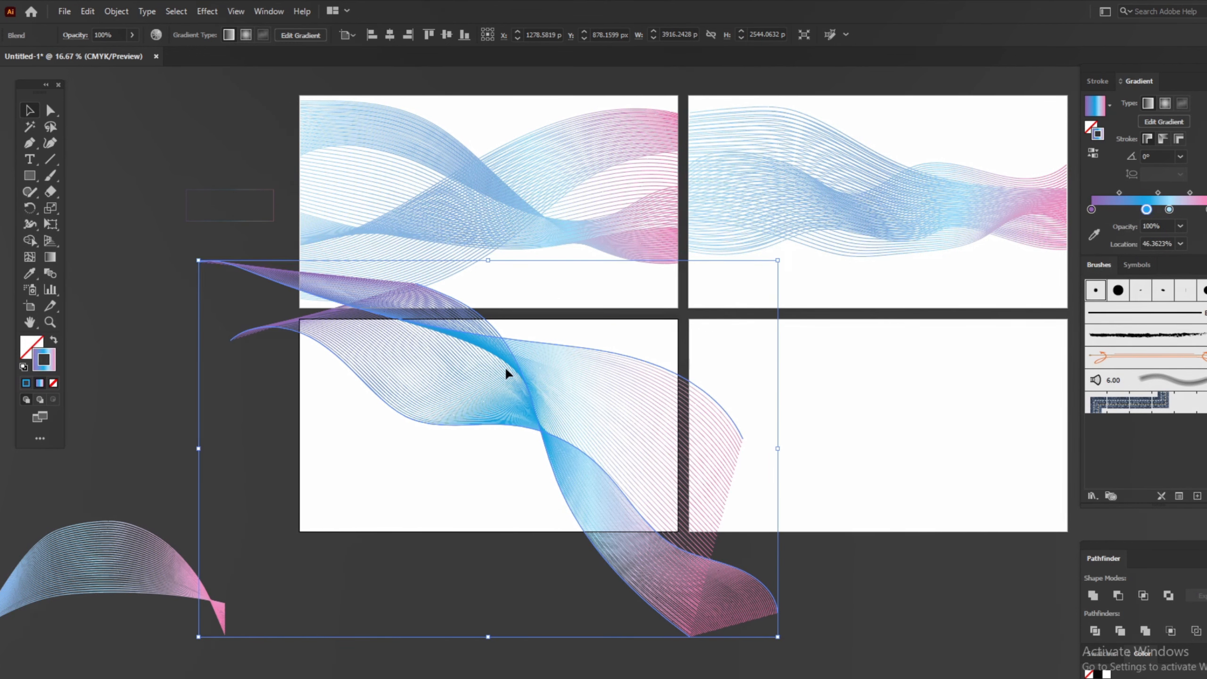
left_click_drag(505, 366, 446, 379)
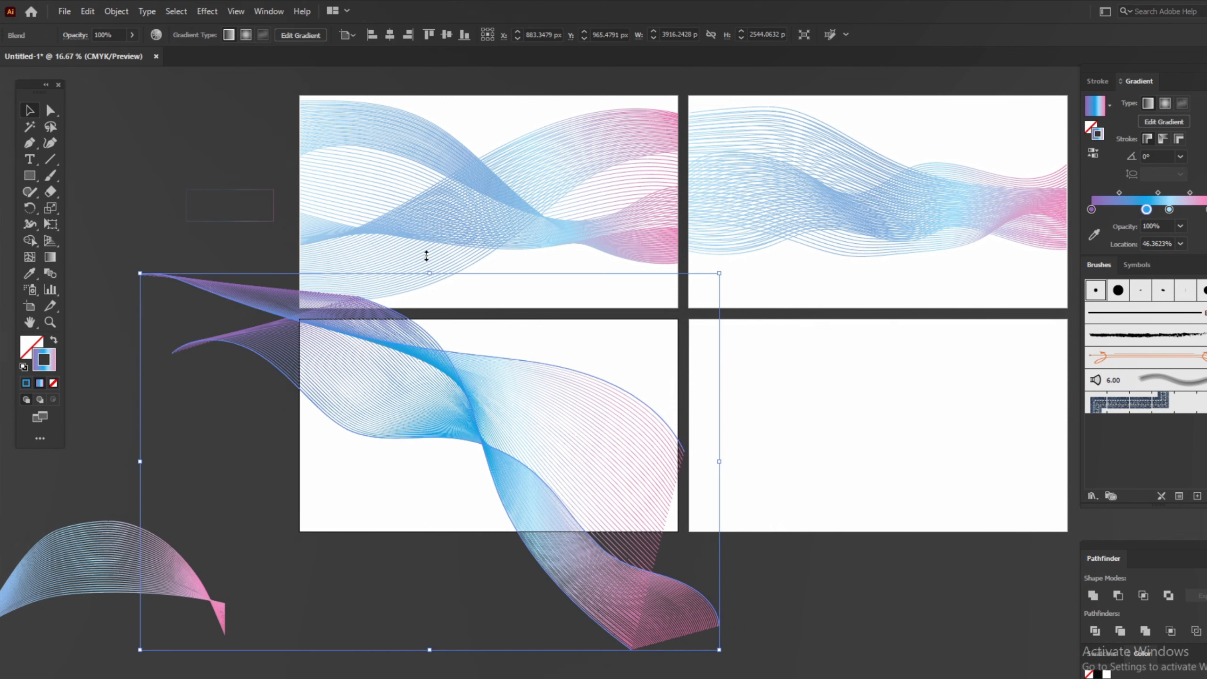
left_click_drag(426, 256, 624, 600)
left_click_drag(722, 649, 747, 677)
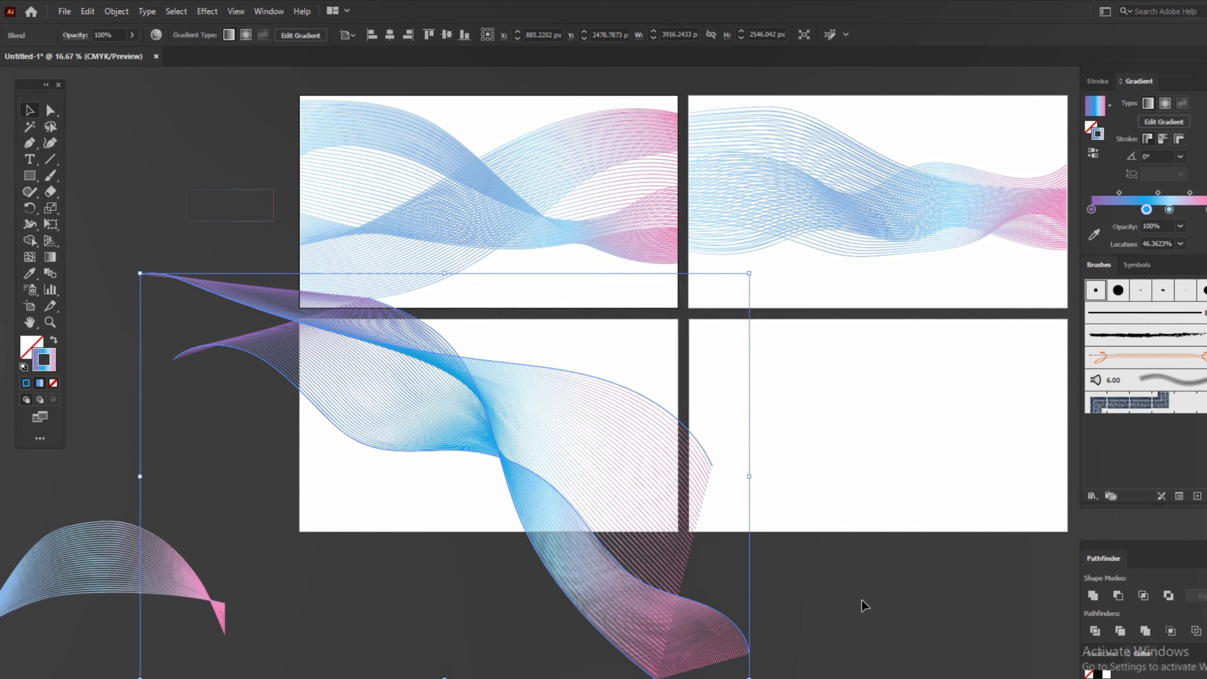
left_click(252, 430)
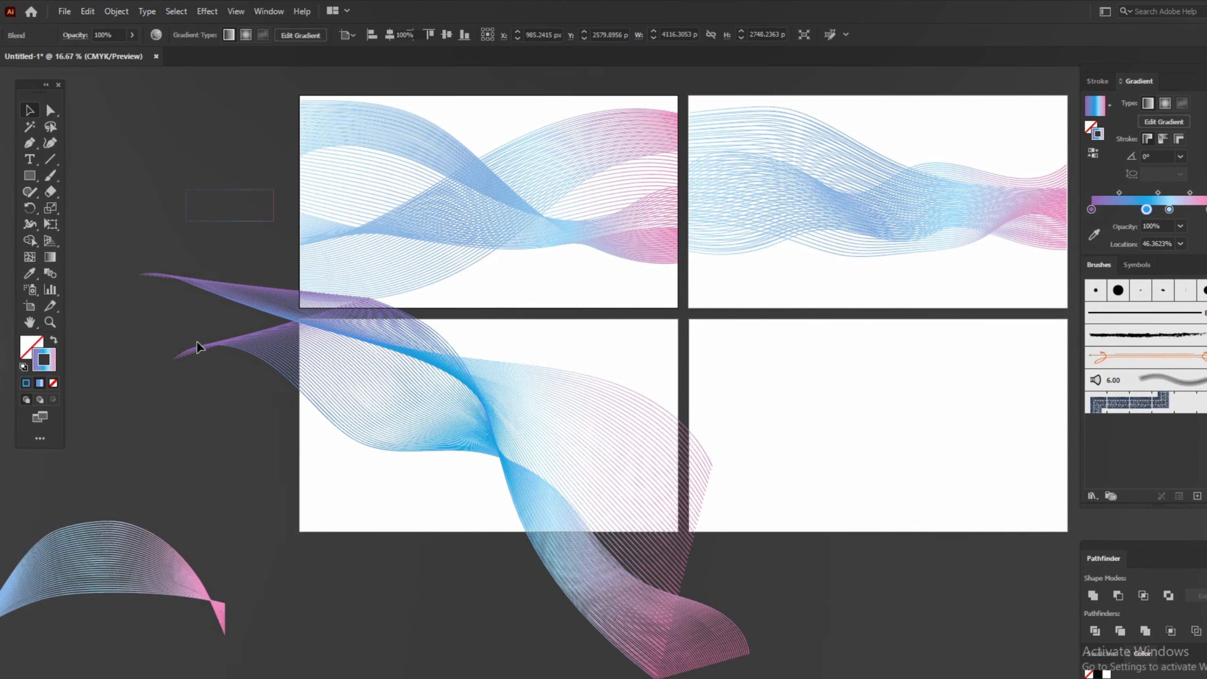
- Draw a rectangle over the third artboard and use it as a clipping mask for the overhanging wave blend
left_click(206, 278)
key("m")
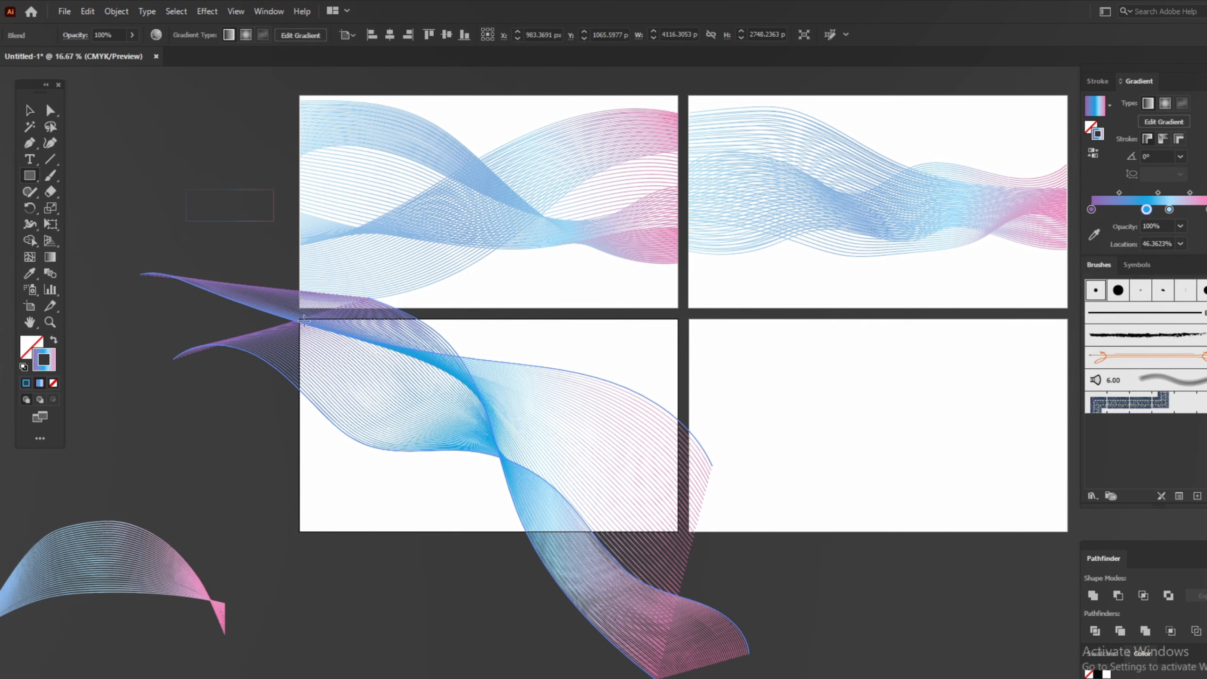
left_click_drag(304, 319, 677, 534)
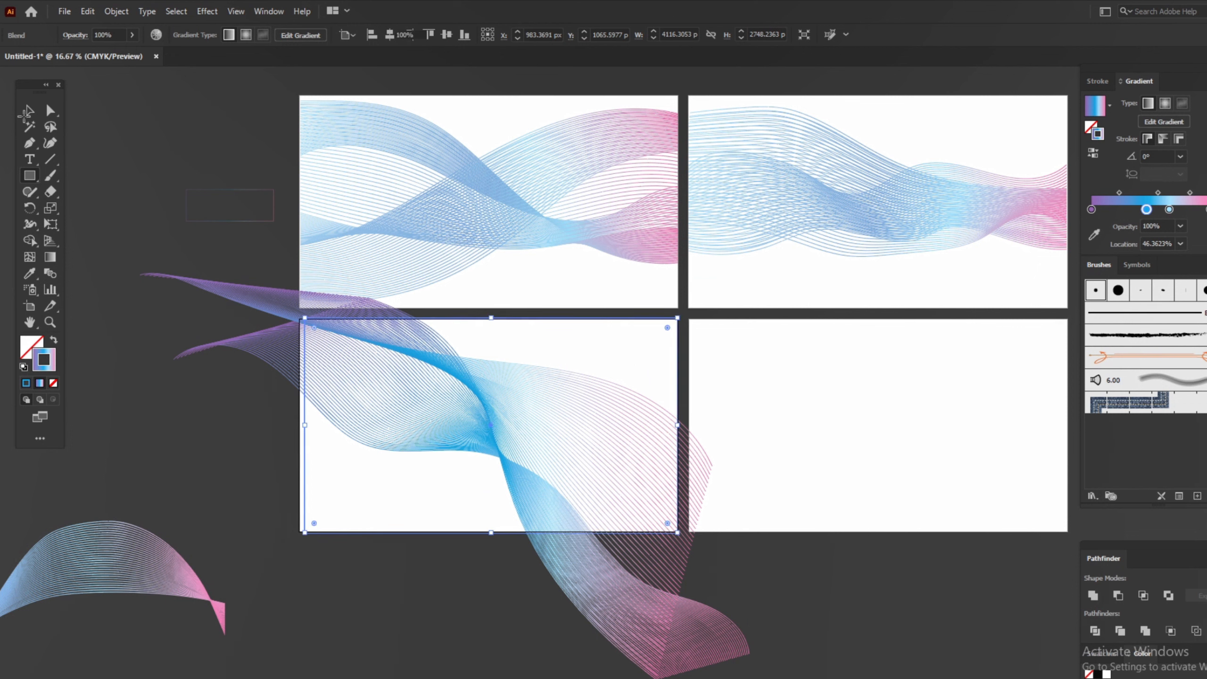
left_click(546, 466, "shift")
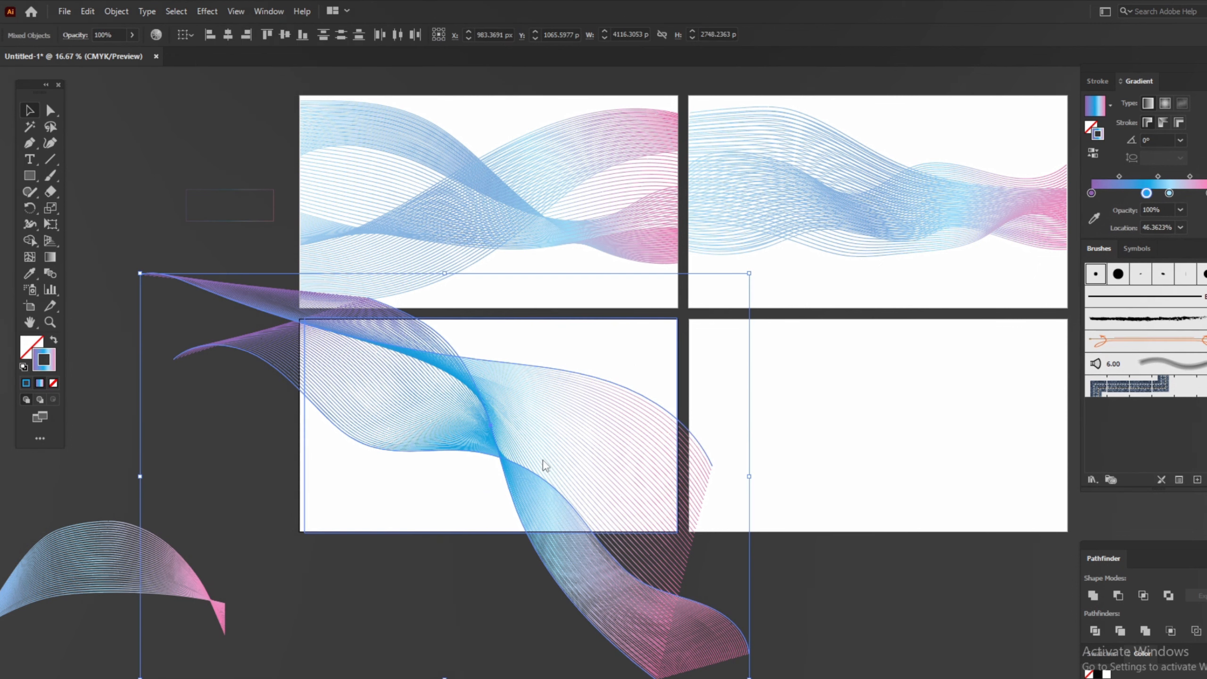
right_click(542, 459)
left_click(588, 578)
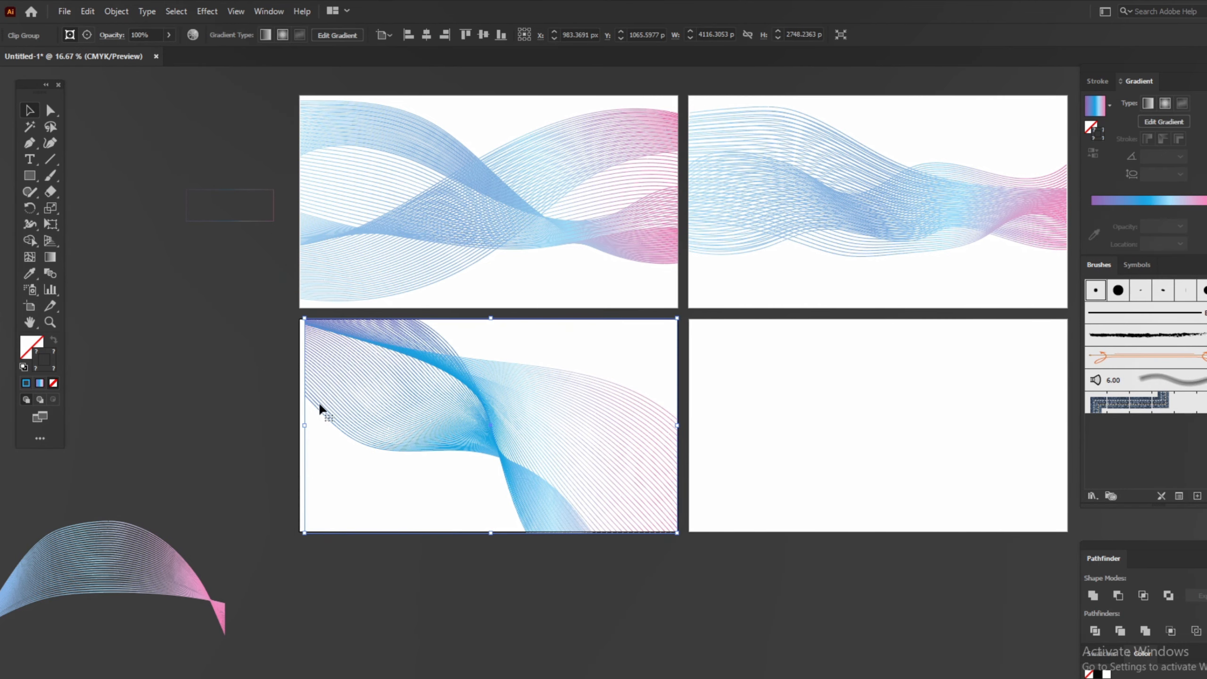
- Stretch the clipped wave's left edge out to the left border of the third artboard and deselect it
scroll(321, 405, "up", 2)
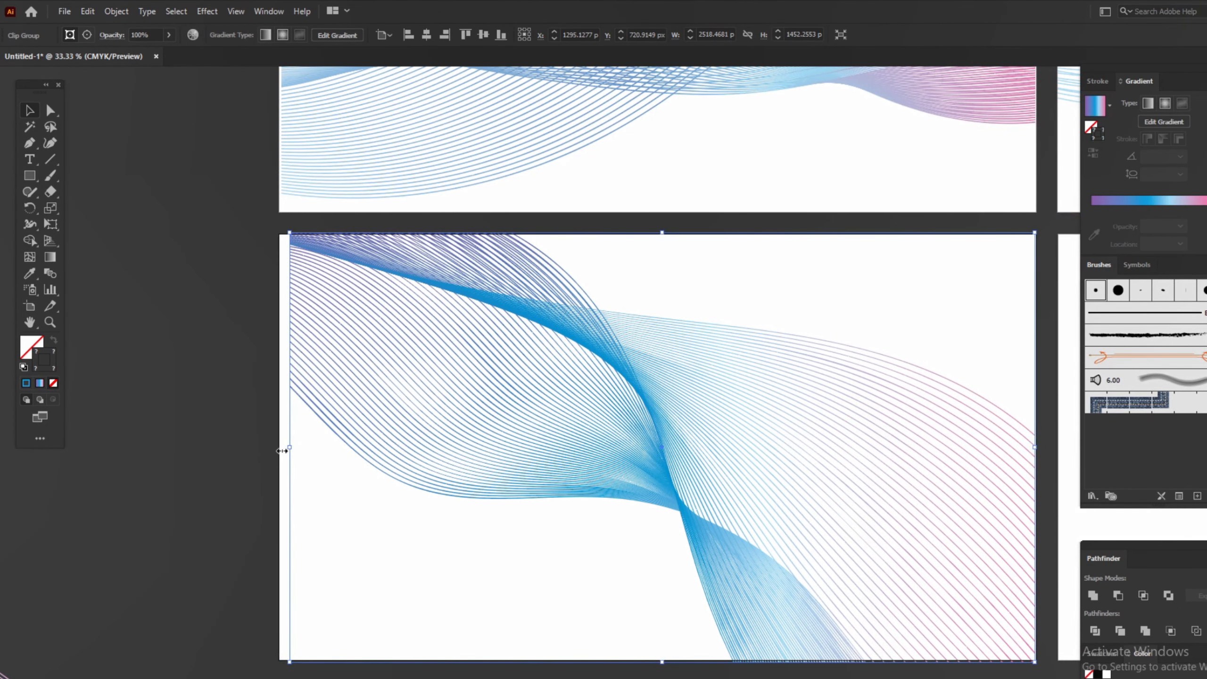
left_click_drag(282, 451, 281, 450)
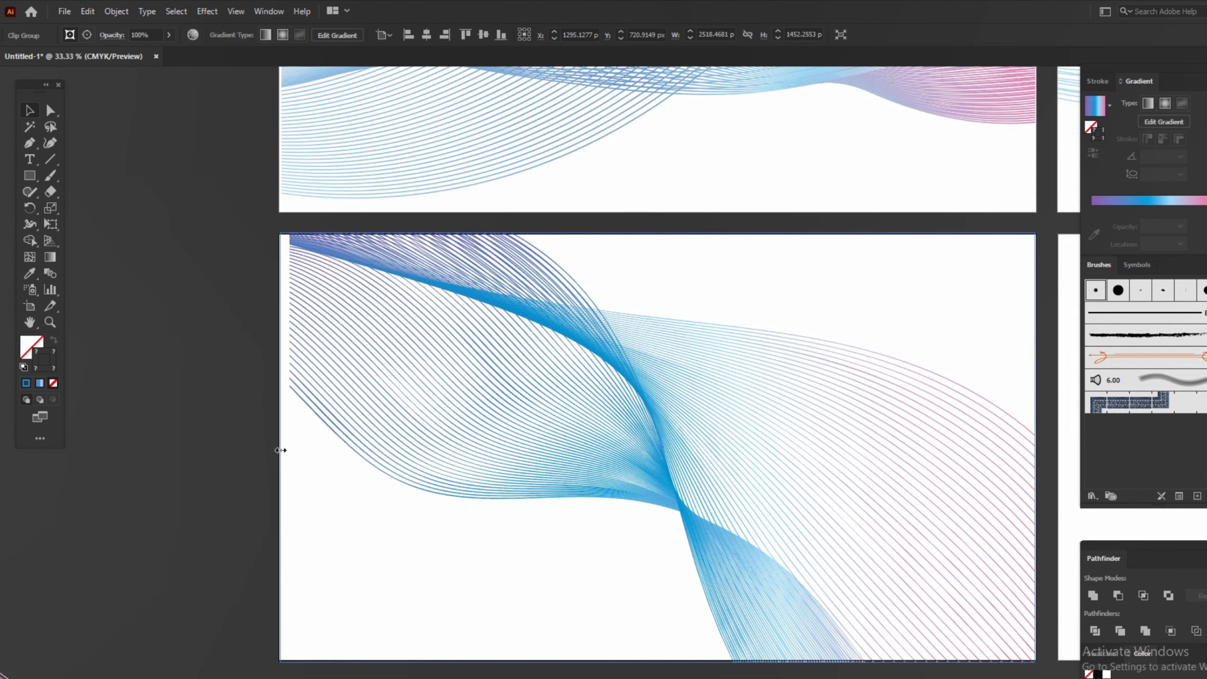
scroll(201, 427, "down", 4)
left_click(201, 427)
scroll(747, 429, "up", 2)
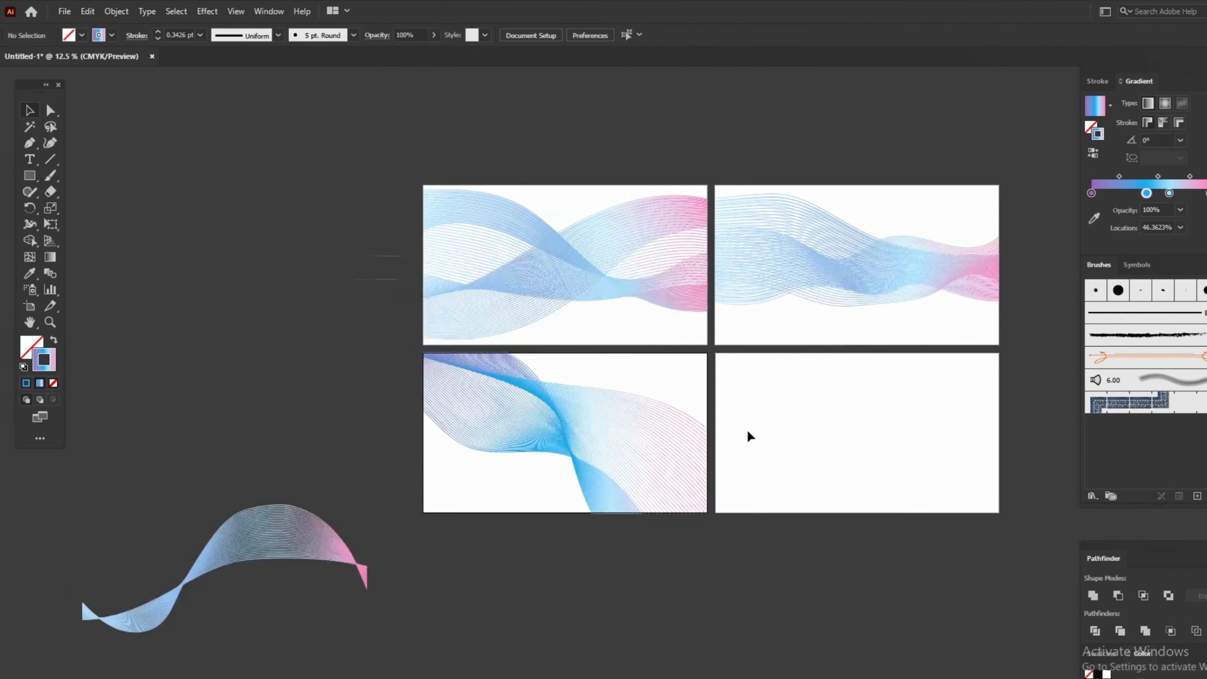
- Swap the small gradient rectangle's stroke to its fill and move it into the third artboard's upper-right corner
left_click_drag(883, 437, 606, 406)
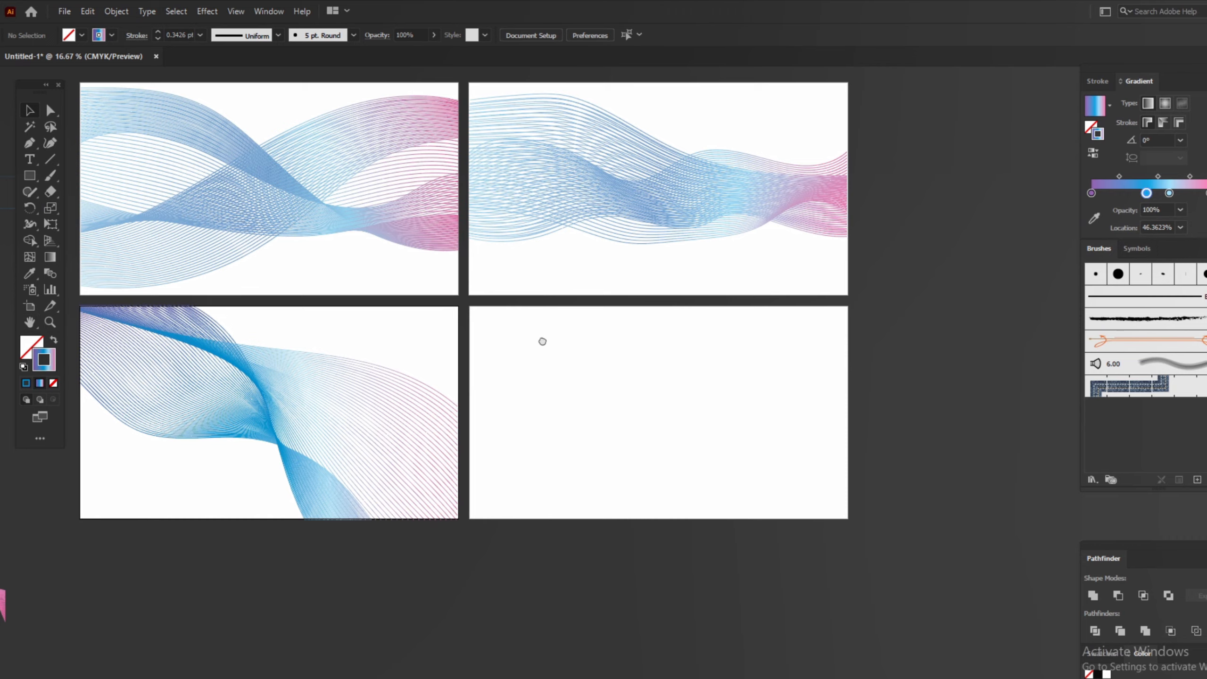
left_click_drag(542, 341, 586, 341)
left_click(20, 557)
left_click_drag(149, 419, 191, 504)
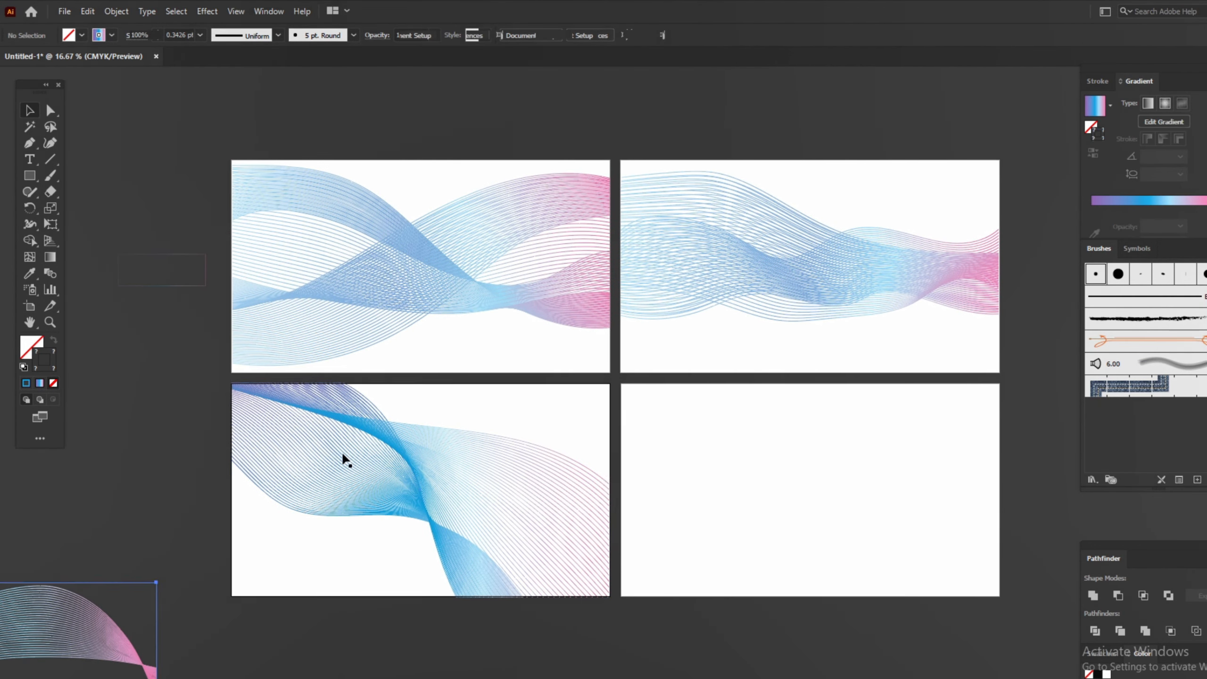
left_click(185, 286)
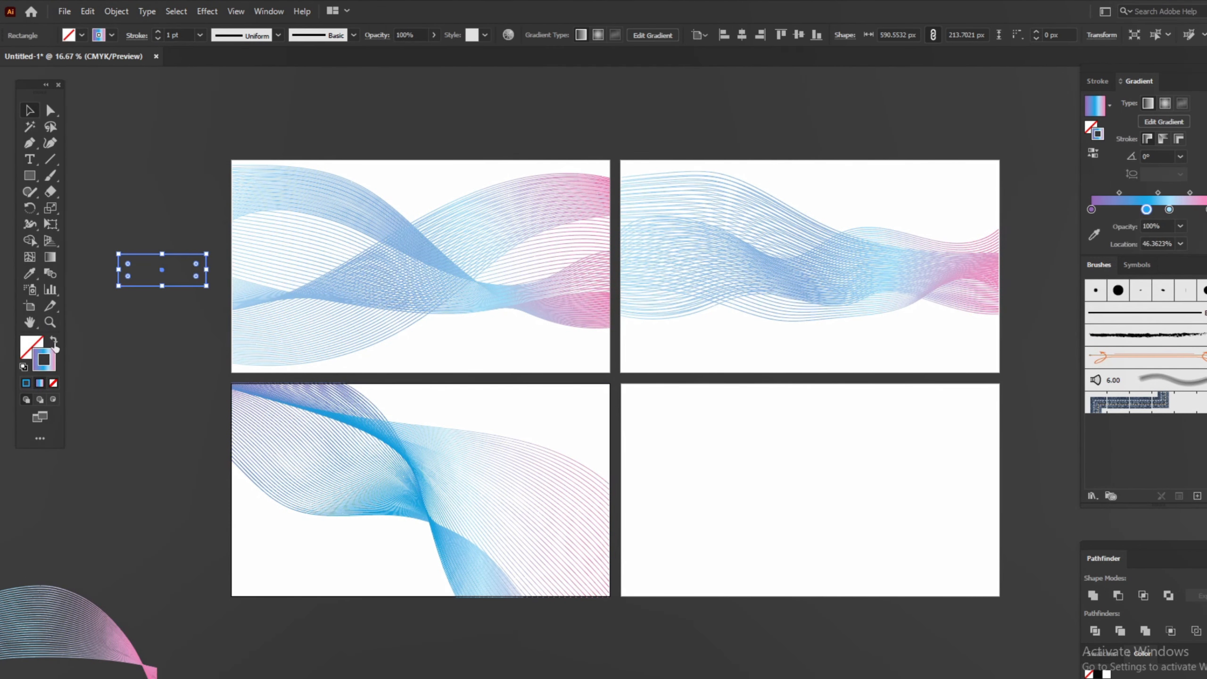
left_click(54, 341)
mouse_move(157, 269)
left_mouse_down()
mouse_move(191, 318)
mouse_move(452, 370)
mouse_move(512, 363)
mouse_move(520, 402)
mouse_move(550, 405)
left_mouse_up()
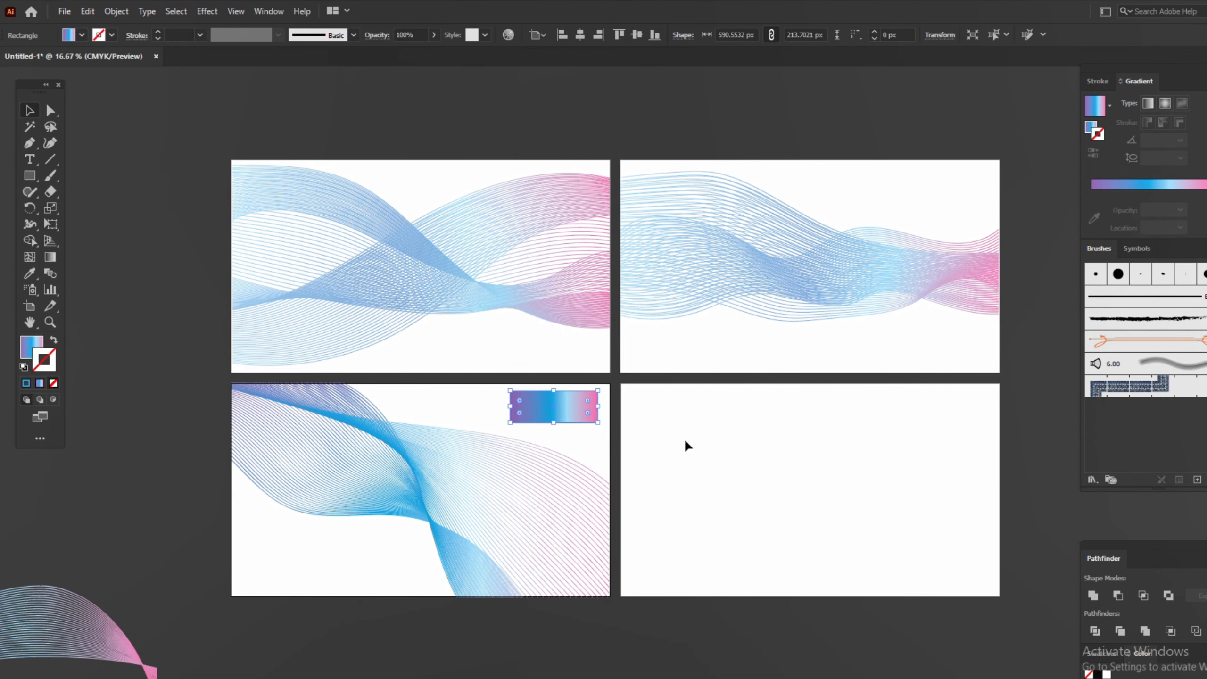
- Recolor the rectangle's purple gradient stop at 0% to magenta (C 1.96, M 100, Y 21.96, K 0)
scroll(688, 445, "up", 2)
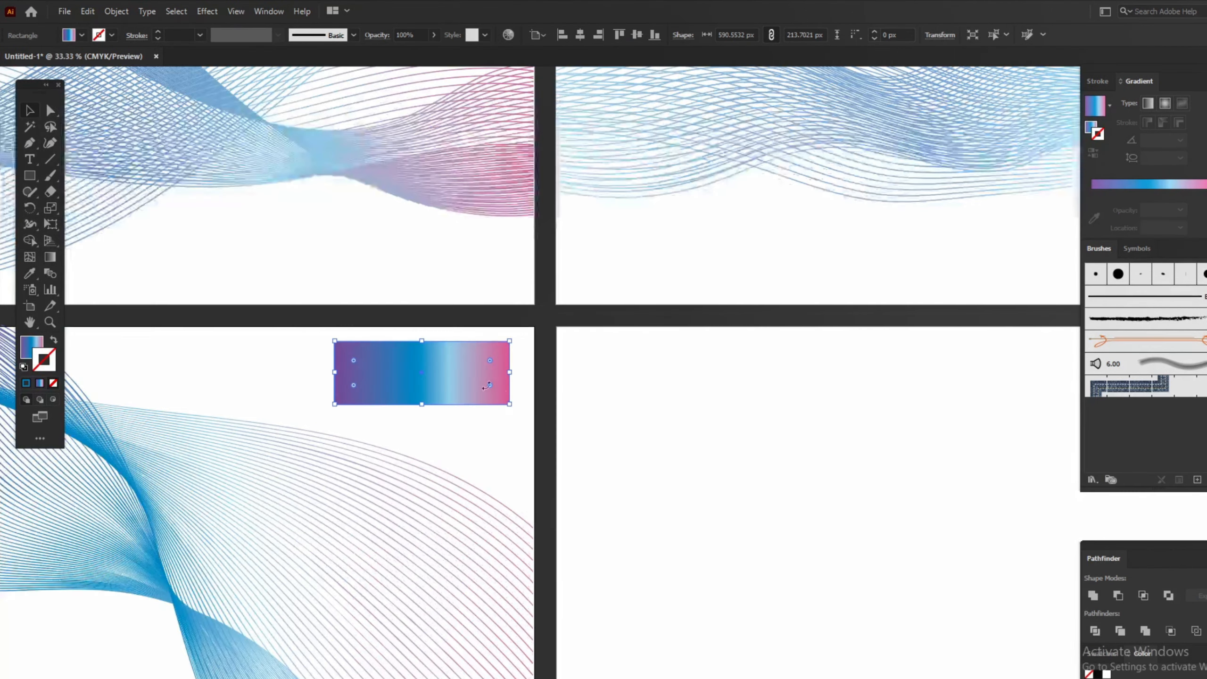
left_click(32, 345)
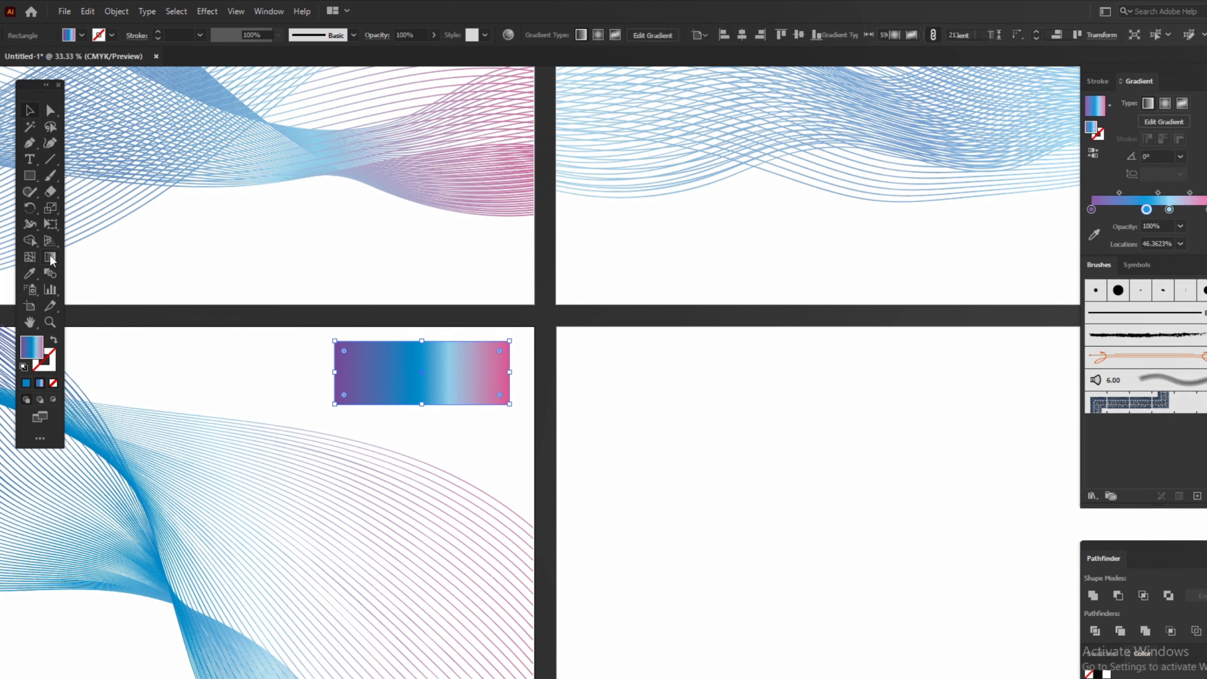
left_click(51, 258)
left_click(335, 373)
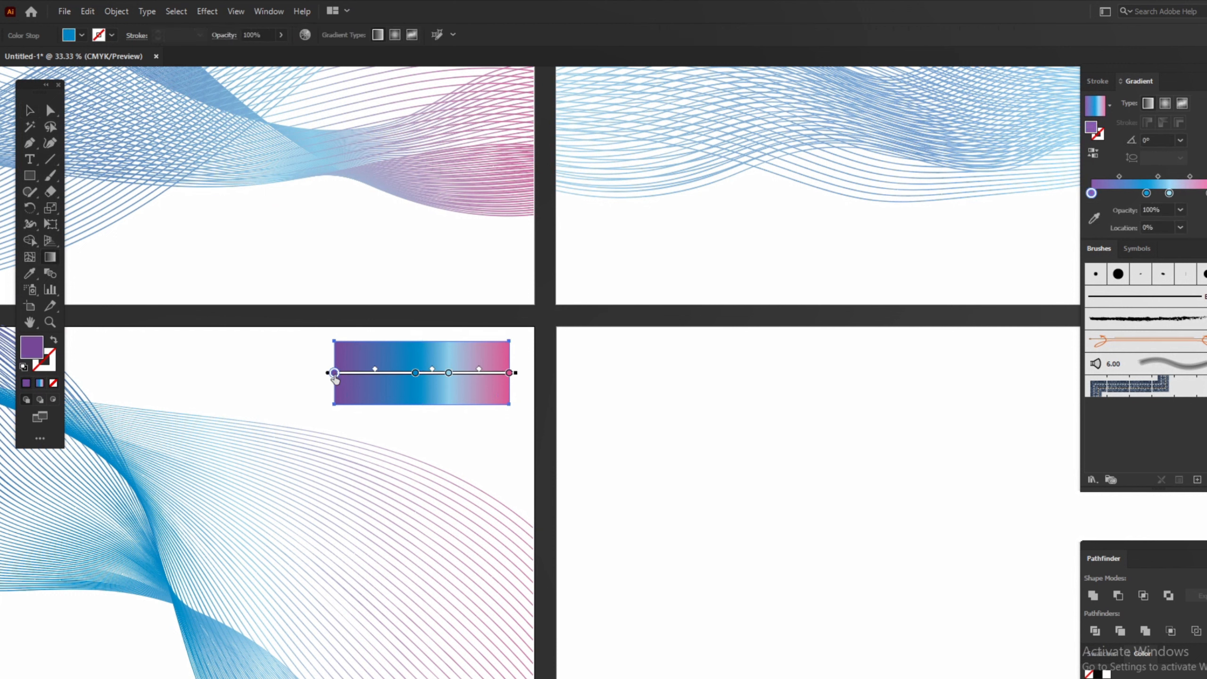
double_click(335, 374)
left_click(327, 503)
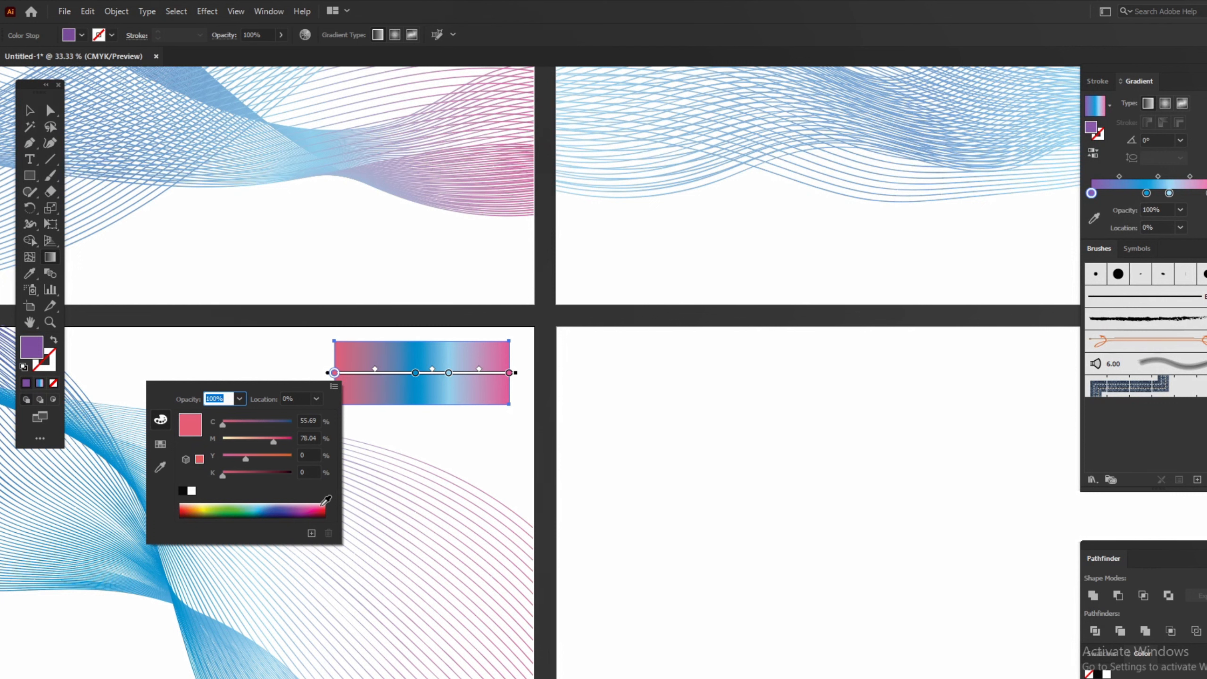
left_click(319, 503)
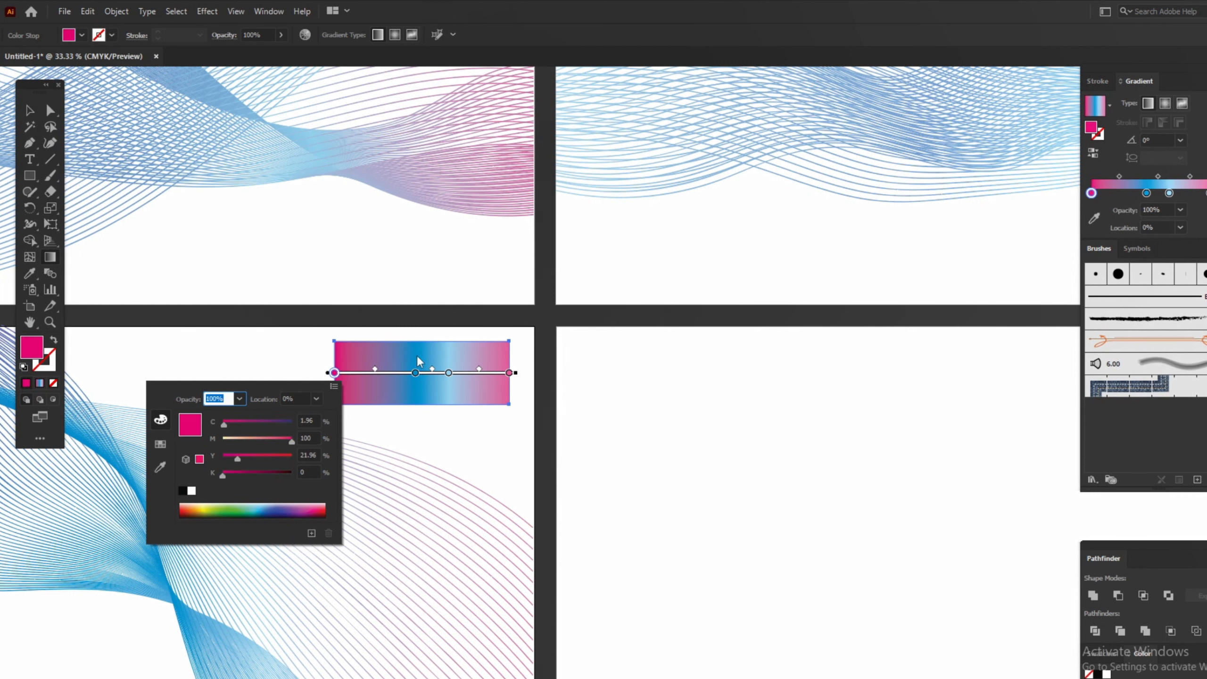
- Recolor the light blue gradient stop pale pink (M 31.37, Y 2.35) and the blue stop peach (M 21.18, Y 20)
double_click(448, 374)
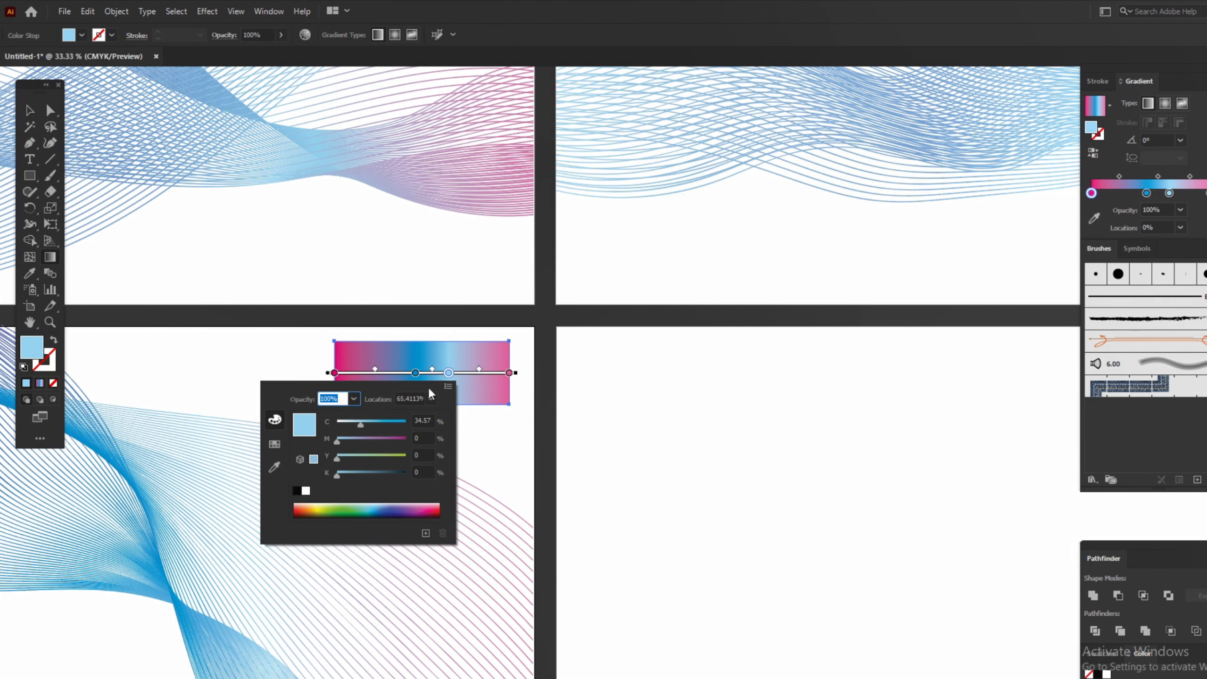
left_click(434, 503)
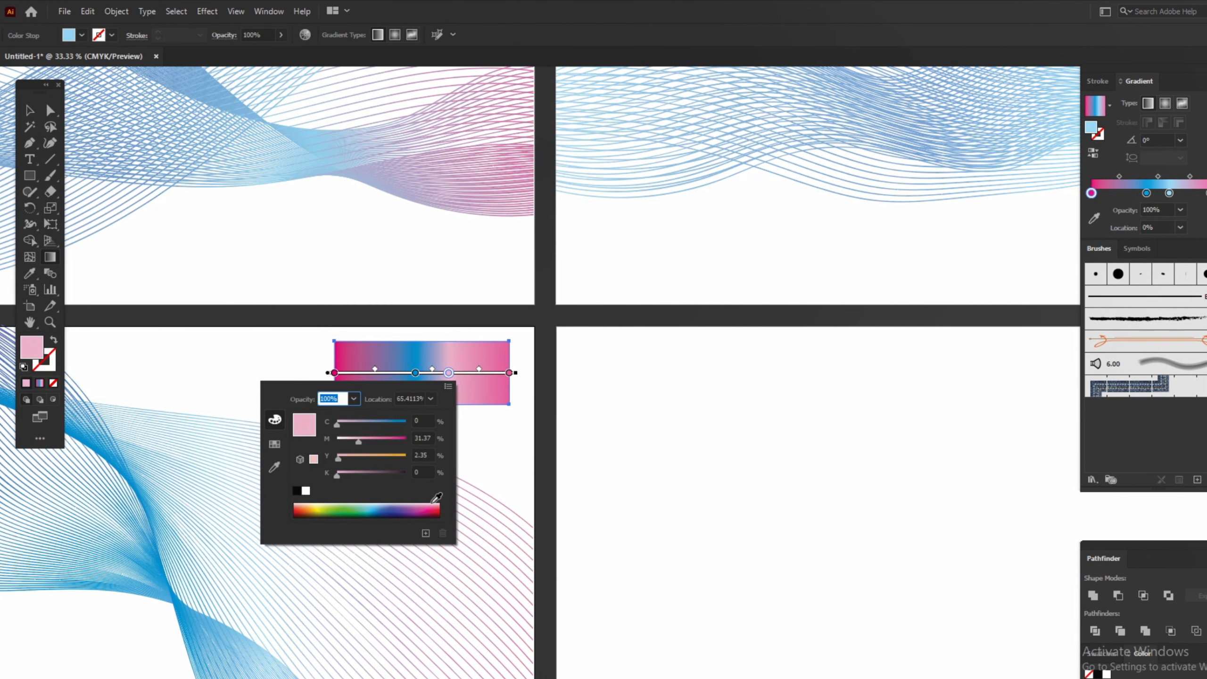
double_click(414, 374)
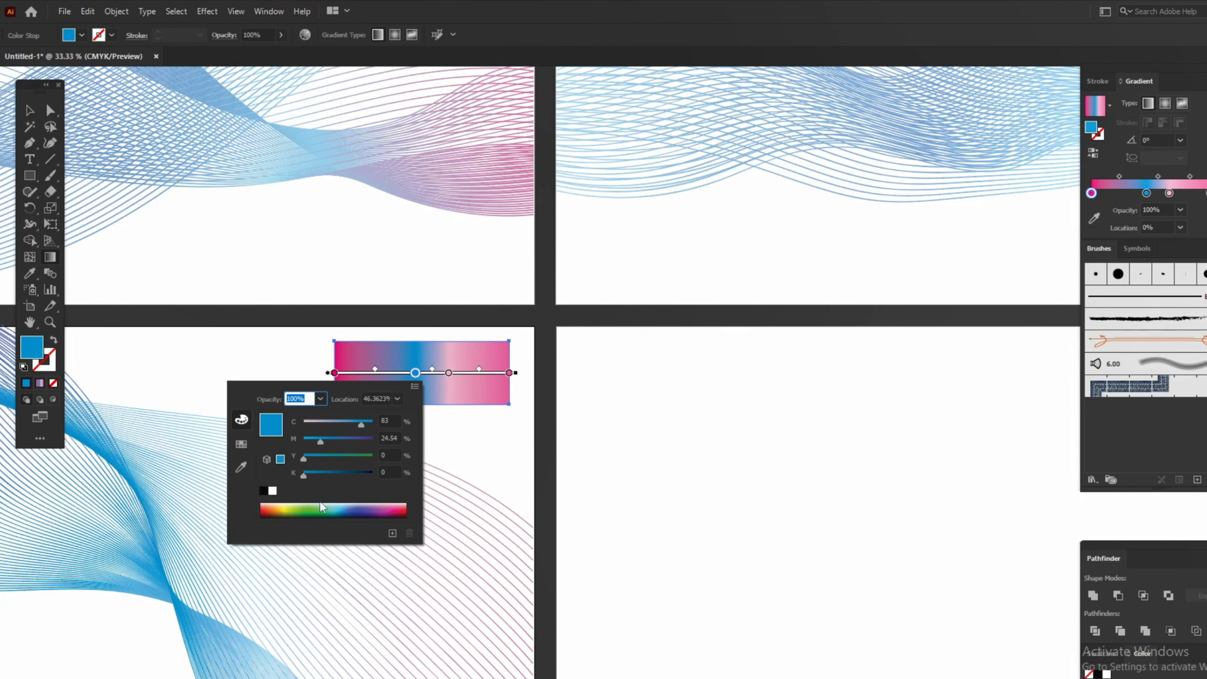
left_click(270, 503)
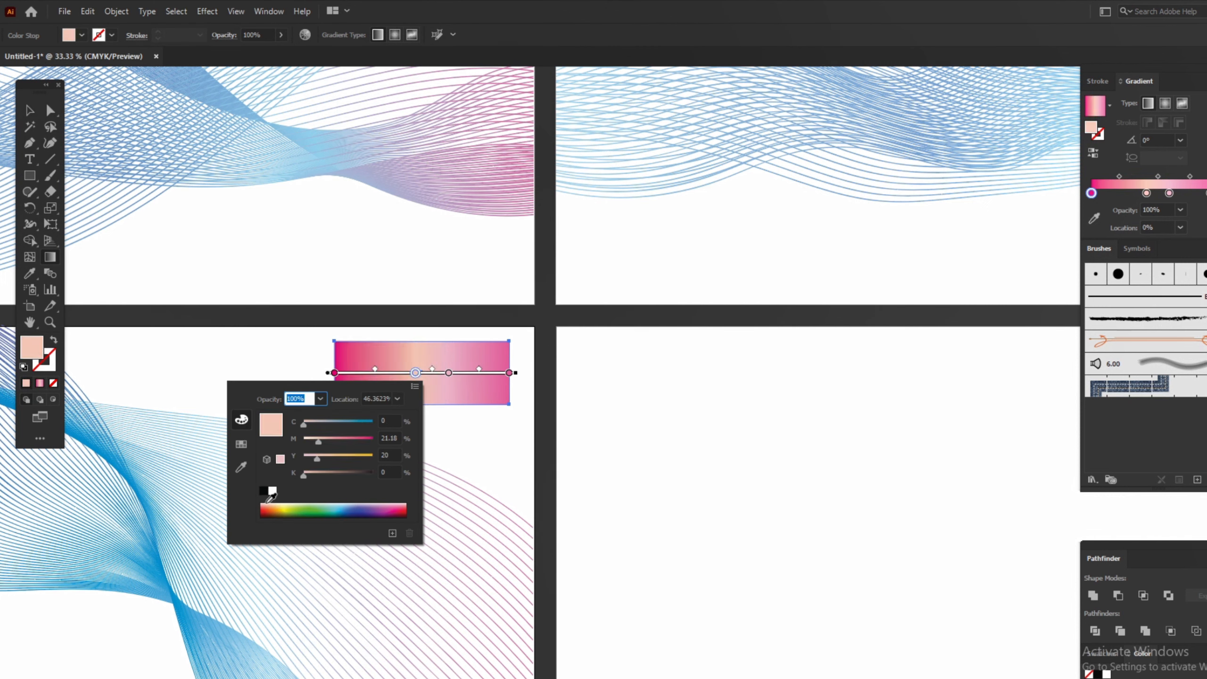
key("Escape")
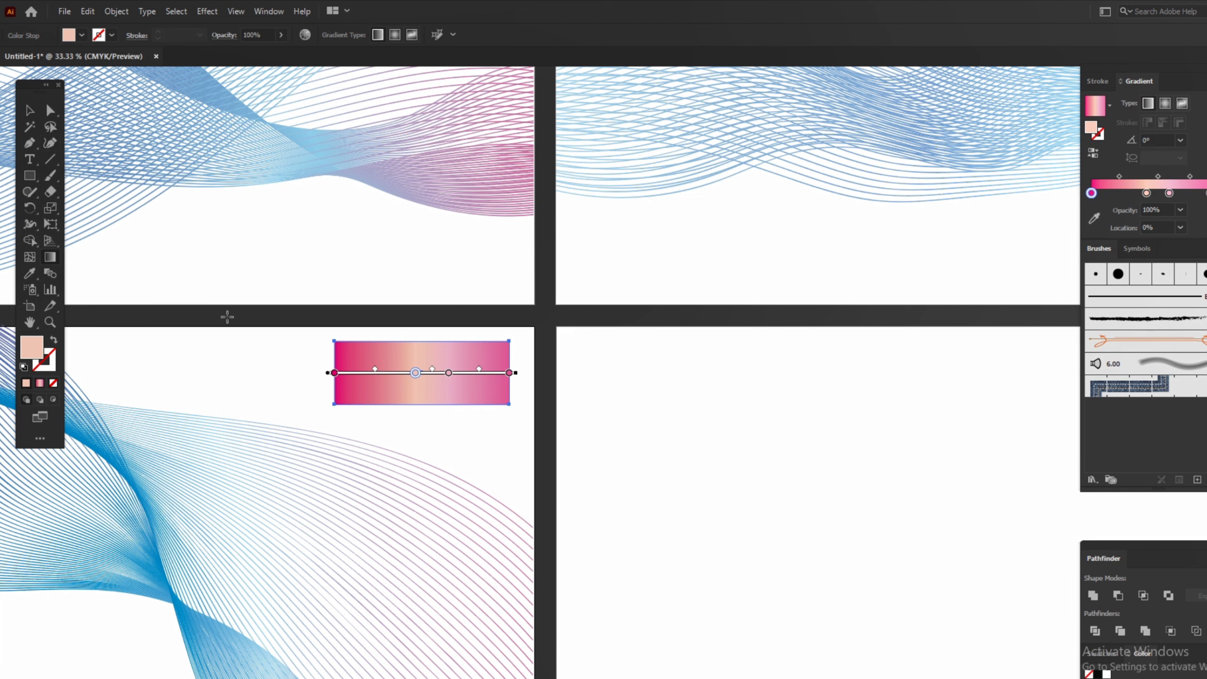
- Swap the pink gradient from the rectangle's fill to its stroke, move it below the third artboard, and deselect it
left_click(28, 114)
scroll(396, 321, "down", 2)
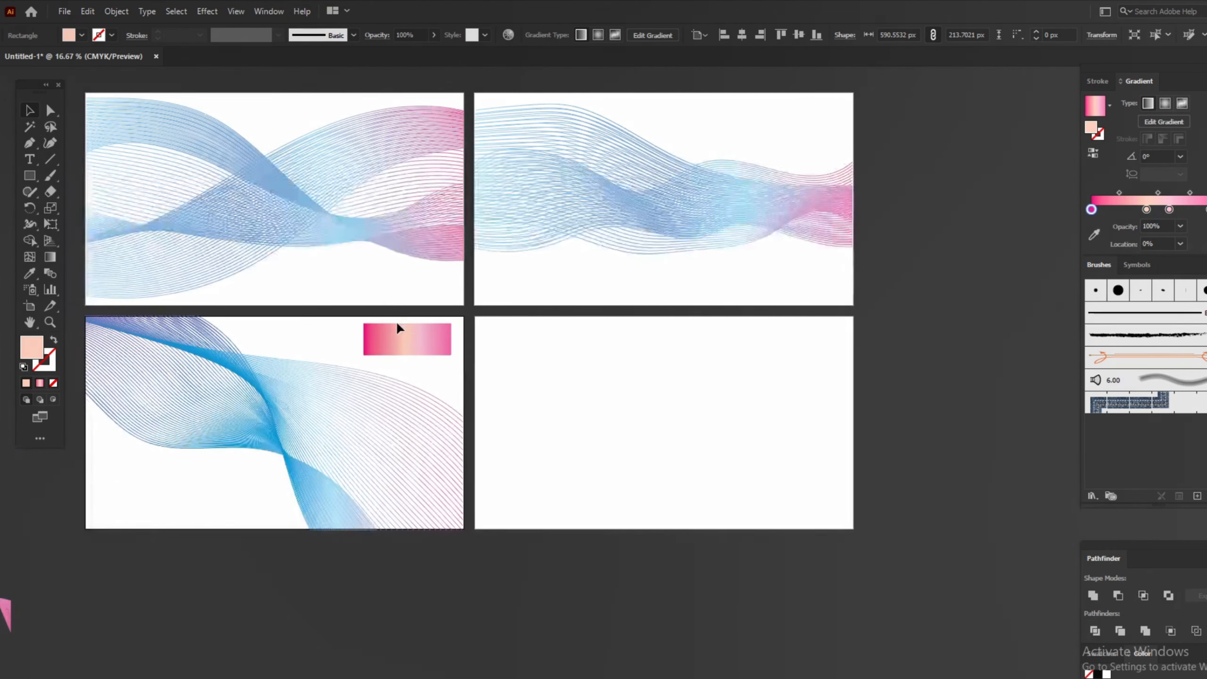
left_click(72, 349)
left_click(380, 346)
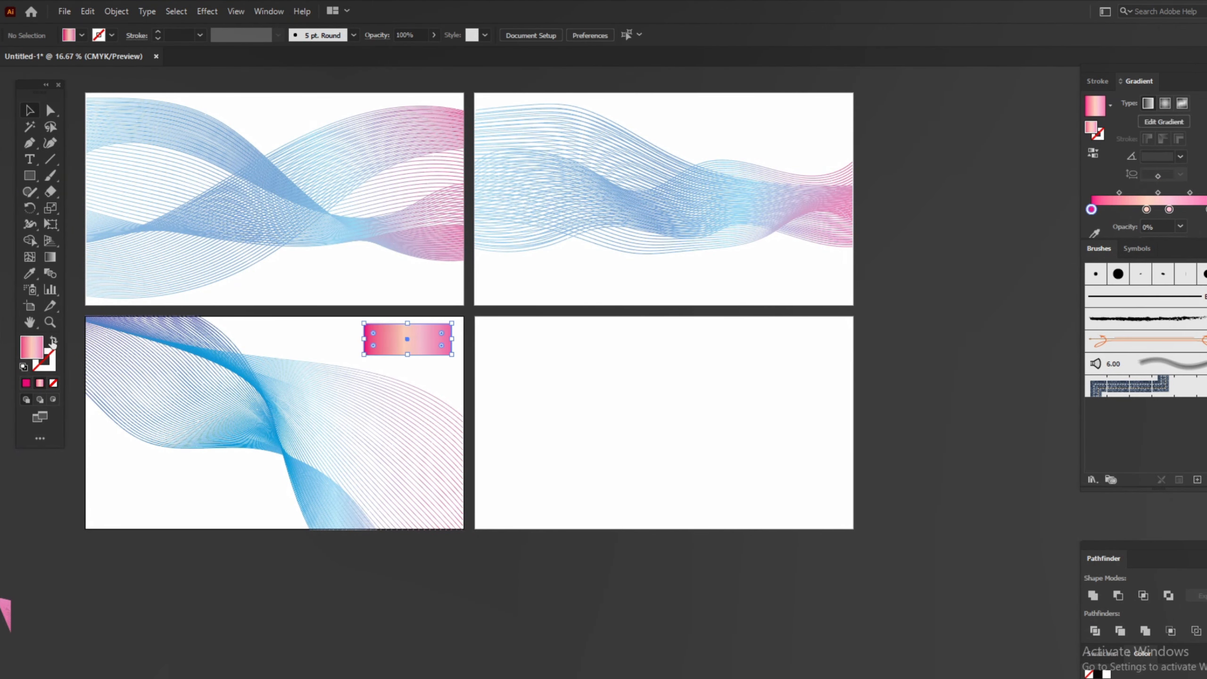
left_click(53, 341)
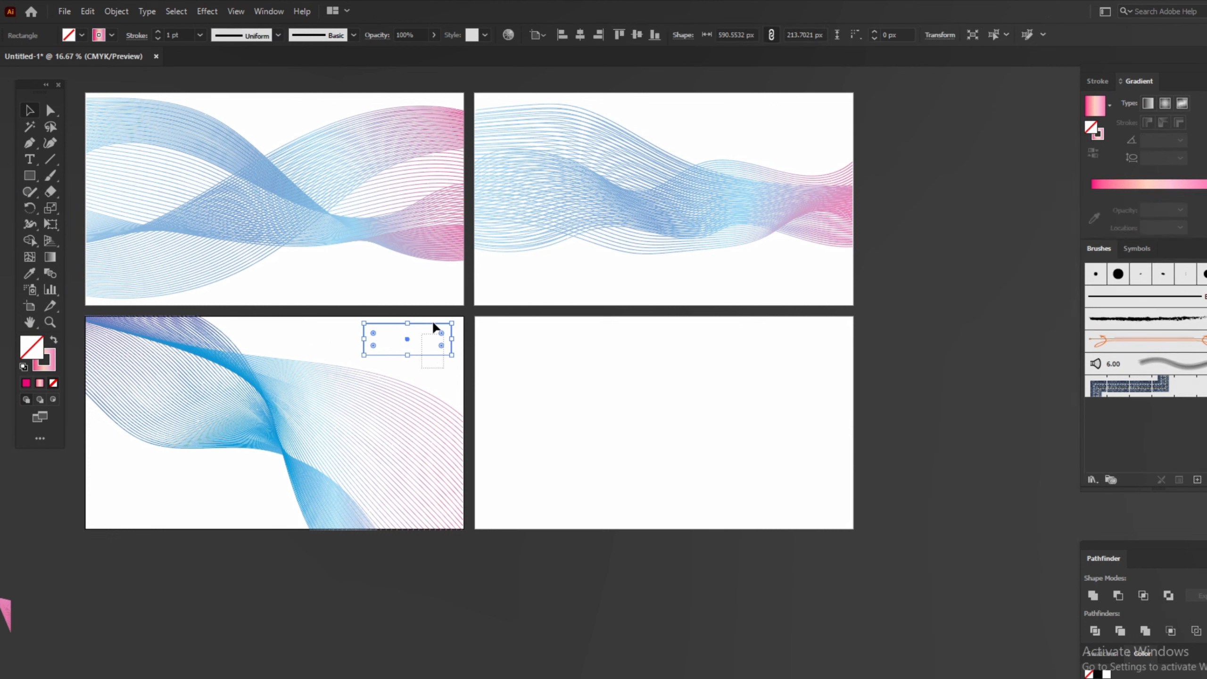
left_click_drag(433, 321, 405, 551)
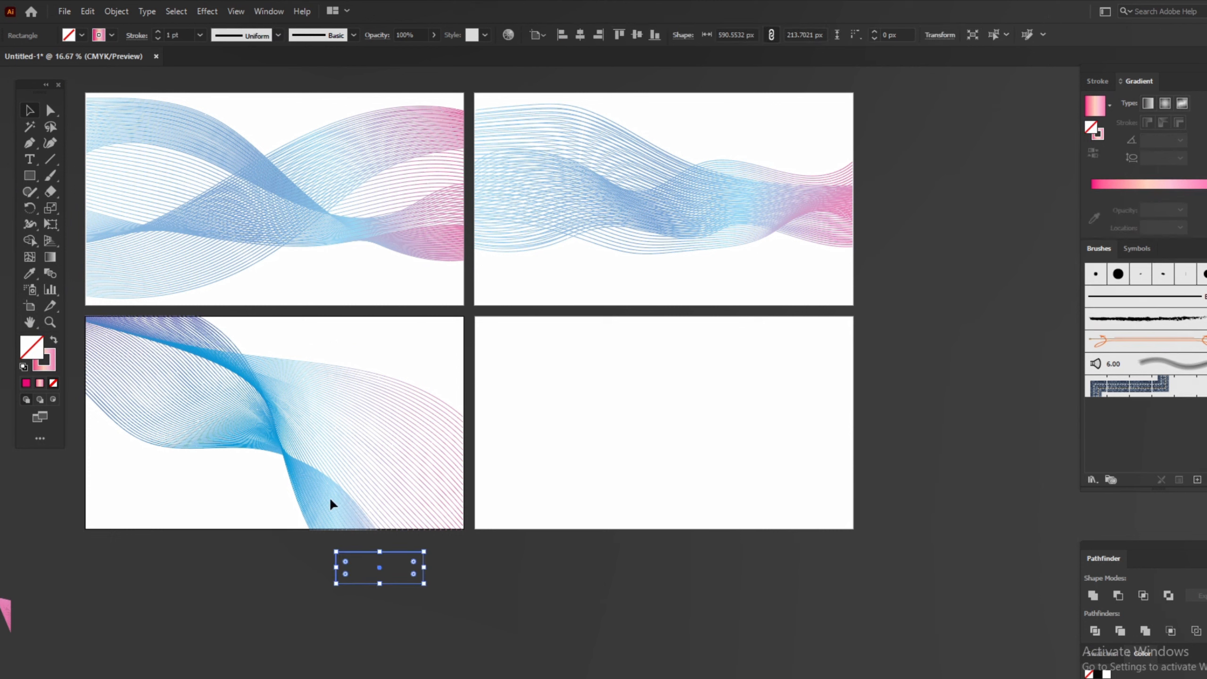
key("ctrl+shift+a")
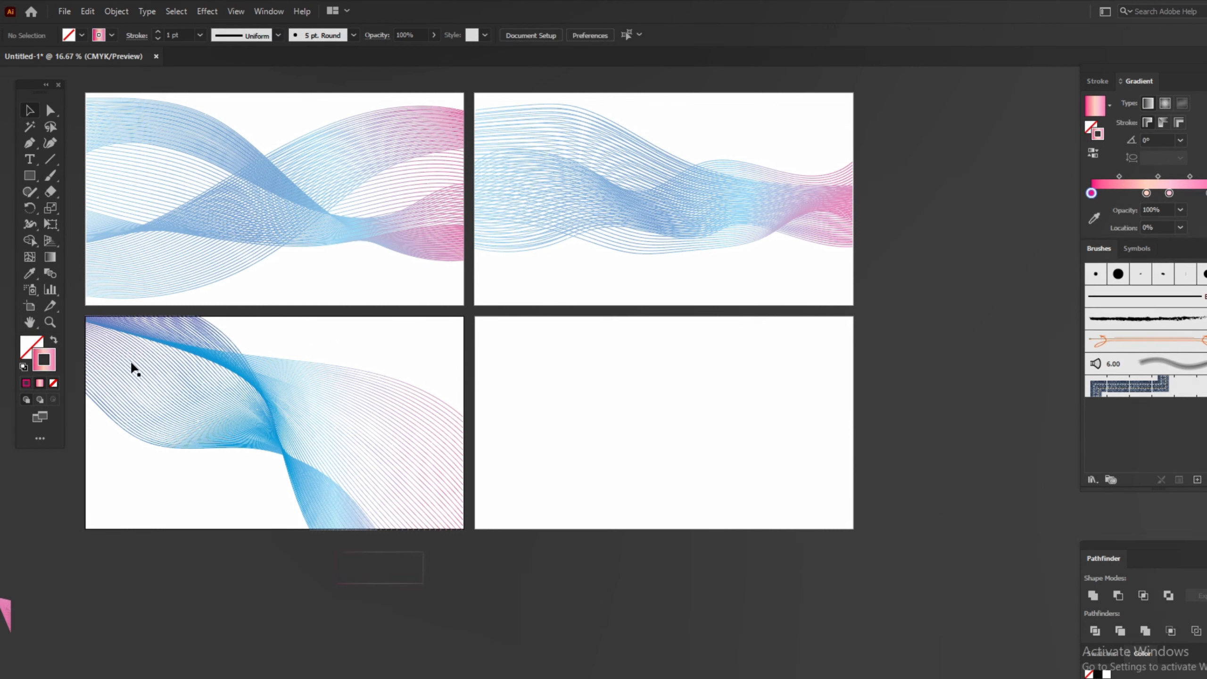
- Choose a 0.25 pt stroke and paint two crossing wavy curves rising from lower left to upper right across the fourth artboard
left_click(50, 177)
left_click(200, 35)
left_click(211, 47)
scroll(617, 409, "up", 1, "alt")
scroll(305, 262, "down", 1, "alt")
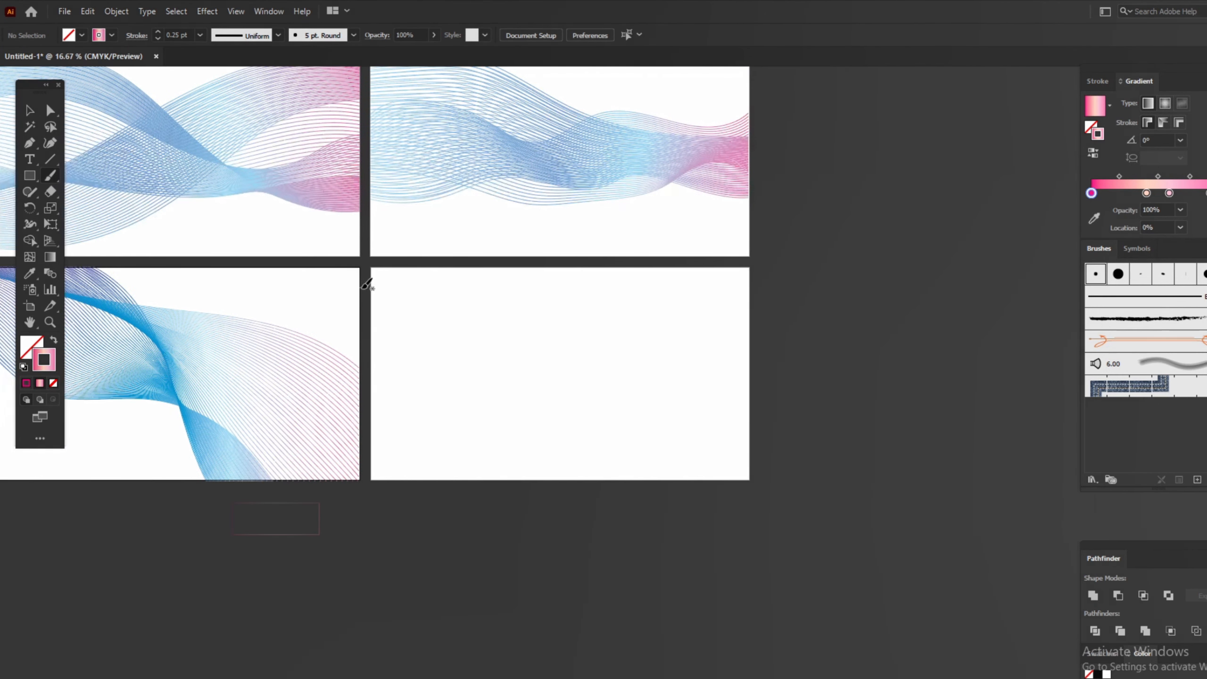
left_click(405, 462)
left_click(821, 282)
mouse_move(811, 274)
left_mouse_down()
mouse_move(666, 281)
mouse_move(593, 315)
mouse_move(485, 404)
mouse_move(436, 423)
mouse_move(379, 423)
mouse_move(312, 361)
left_mouse_up()
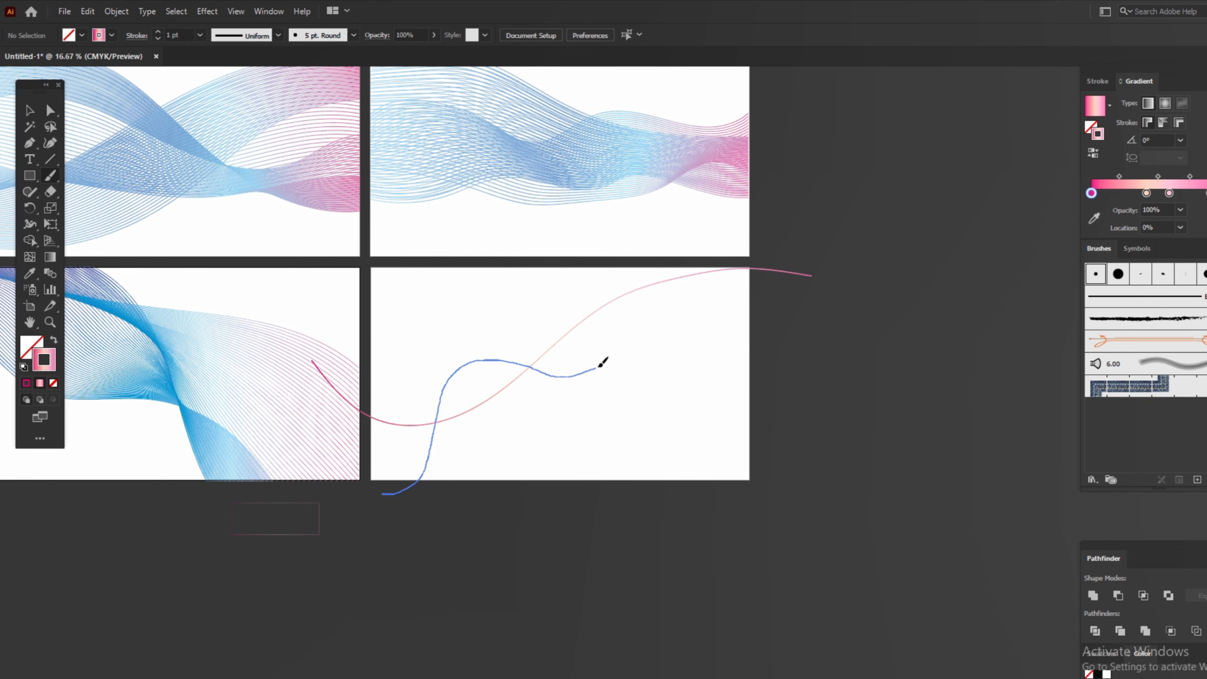
mouse_move(619, 304)
left_mouse_down()
mouse_move(637, 263)
mouse_move(680, 244)
mouse_move(721, 254)
mouse_move(806, 314)
mouse_move(854, 291)
left_mouse_up()
- Paint two more rising wavy curves across the fourth artboard's lower half, undoing and redrawing the first of them
mouse_move(545, 503)
left_mouse_down()
mouse_move(557, 471)
mouse_move(671, 428)
mouse_move(702, 375)
mouse_move(770, 362)
left_mouse_up()
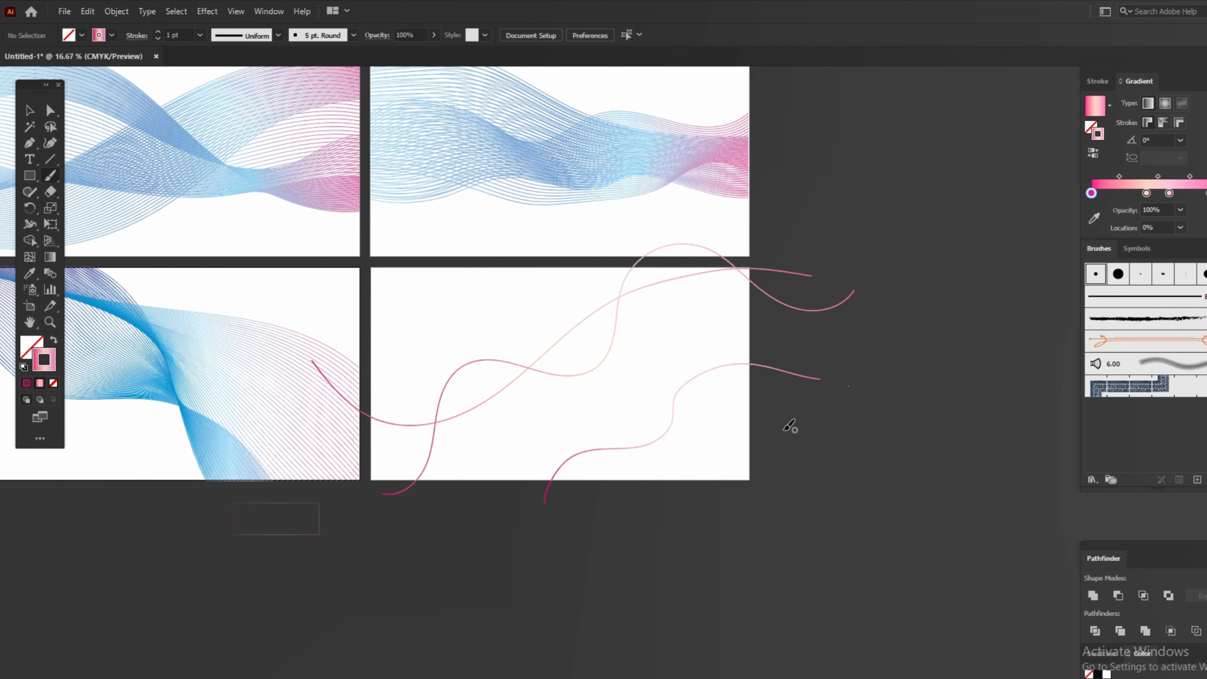
key("ctrl+z")
mouse_move(551, 515)
left_mouse_down()
mouse_move(600, 486)
mouse_move(618, 438)
mouse_move(651, 409)
mouse_move(718, 400)
mouse_move(768, 345)
mouse_move(815, 339)
left_mouse_up()
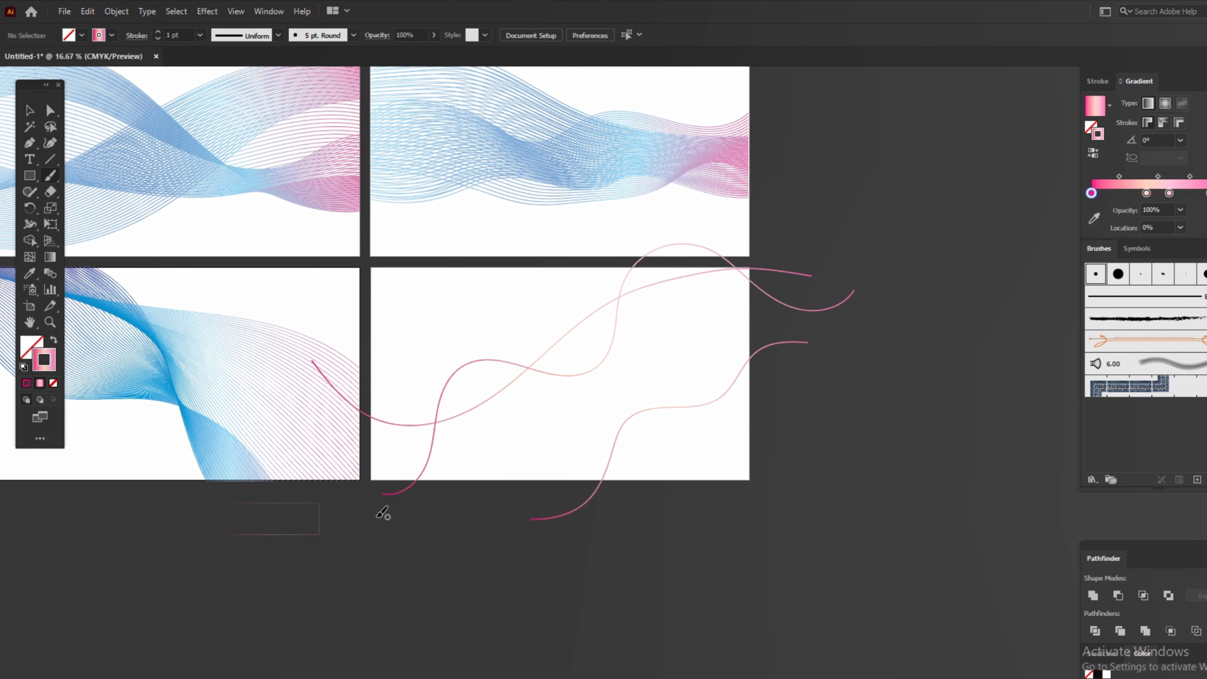
left_click_drag(379, 516, 410, 513)
left_click_drag(493, 483, 565, 455)
mouse_move(687, 457)
left_mouse_down()
mouse_move(736, 450)
mouse_move(812, 403)
left_mouse_up()
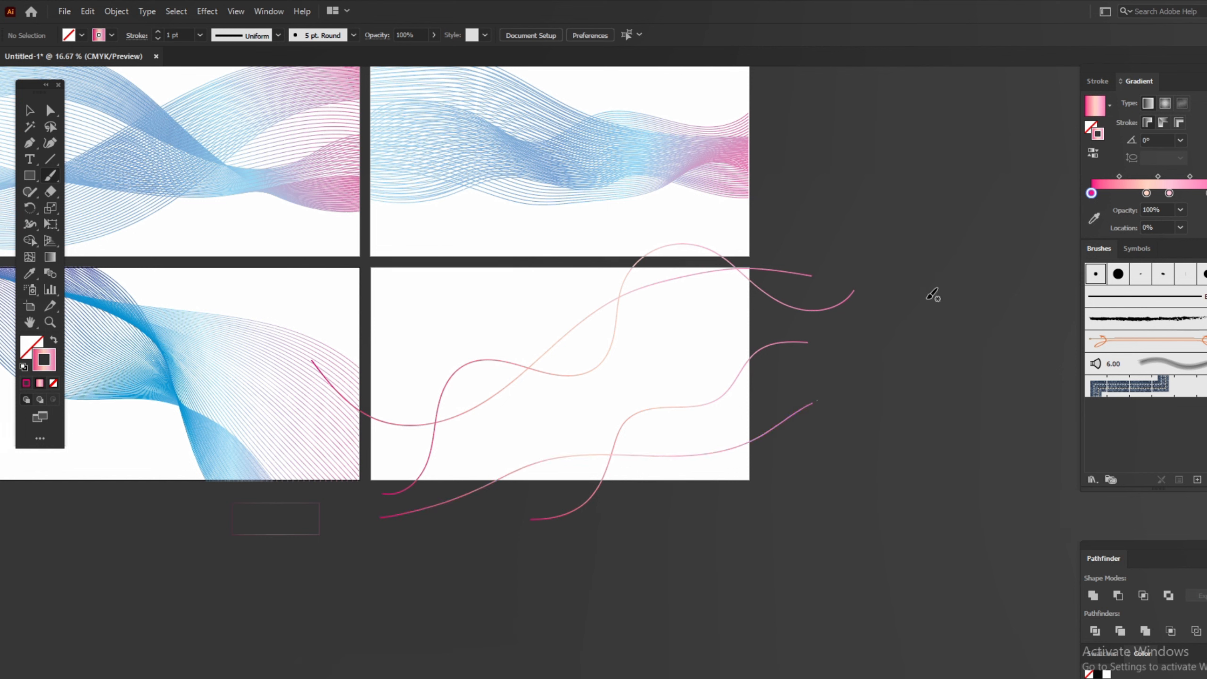
- Select all four curves on the fourth artboard and check their blend spacing options
left_click(29, 112)
left_click_drag(550, 334, 531, 309)
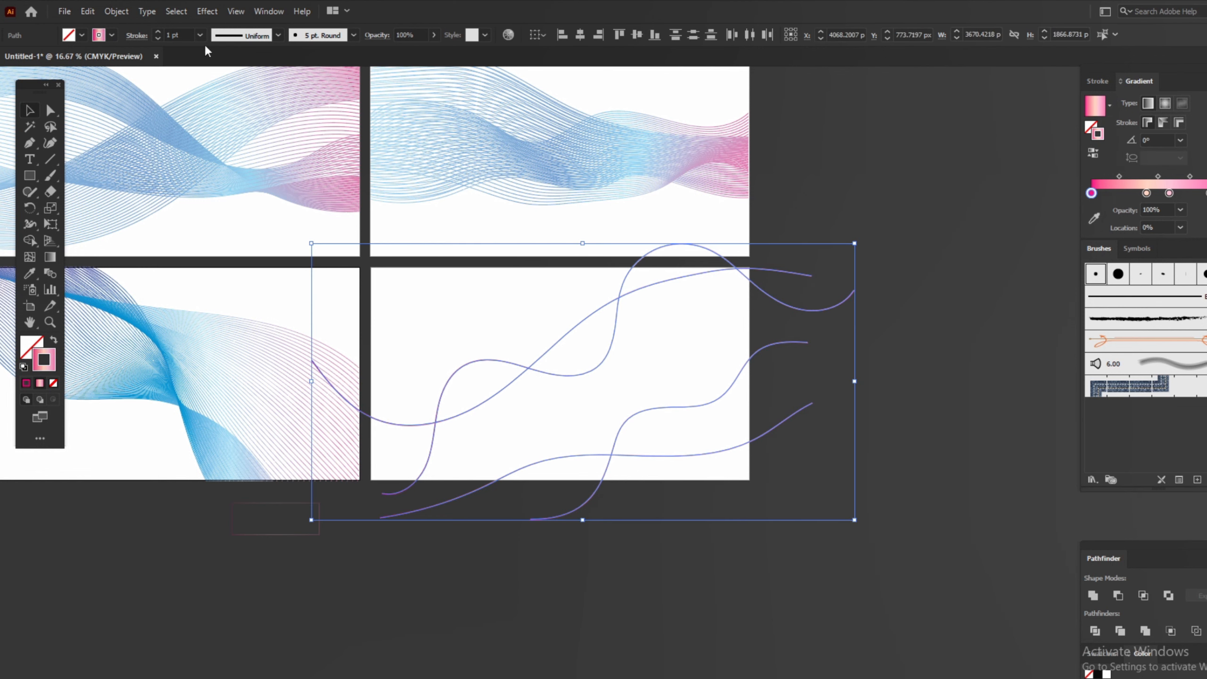
left_click(124, 12)
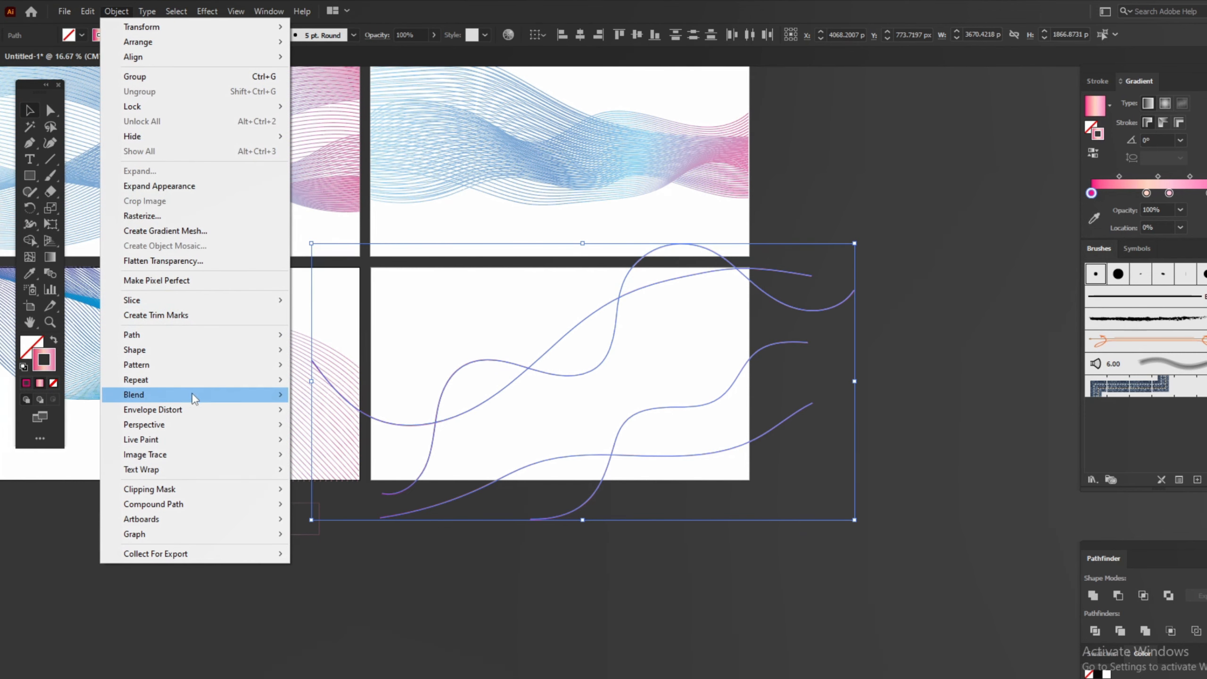
mouse_move(195, 395)
left_click(339, 430)
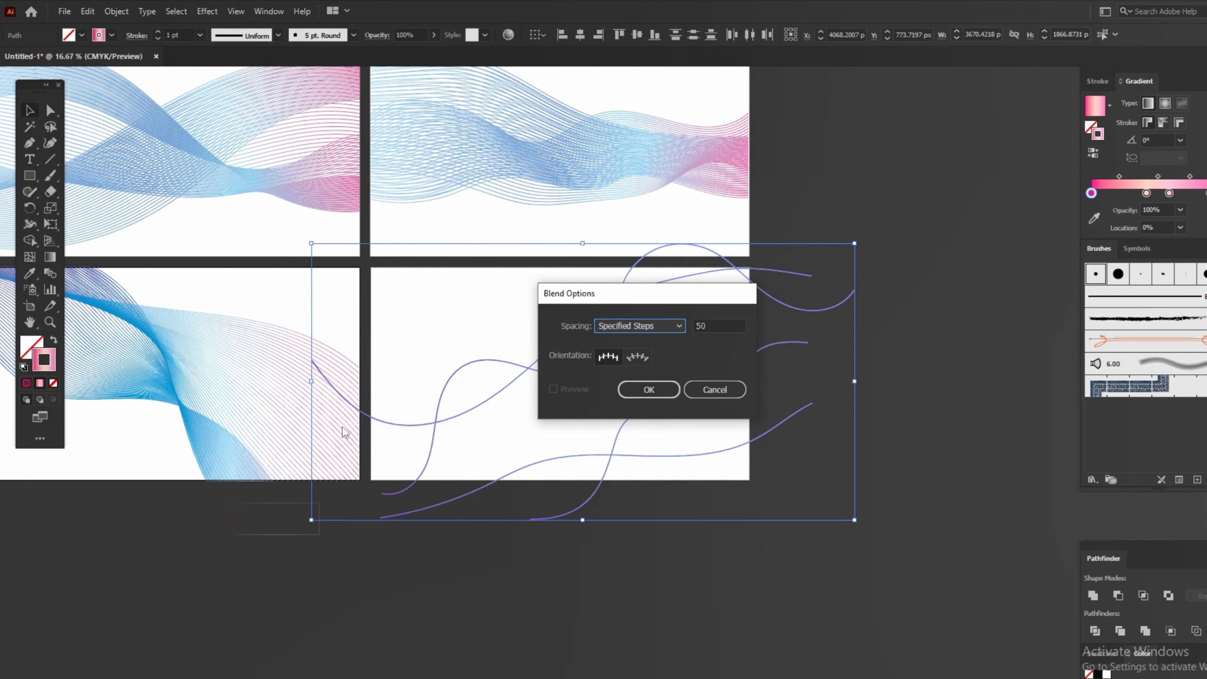
left_click(651, 395)
left_click(715, 390)
- Blend the two lower curves on the fourth artboard with spacing of 50 specified steps, leaving the upper pair out
left_click(669, 517)
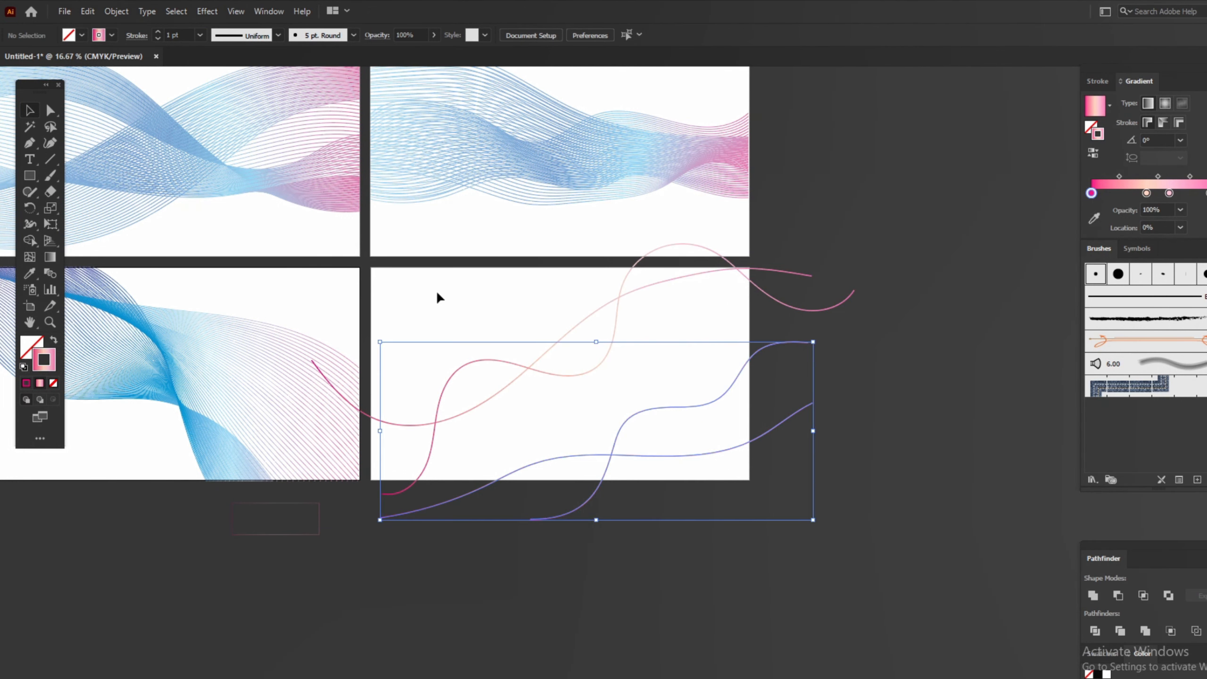
left_click(117, 11)
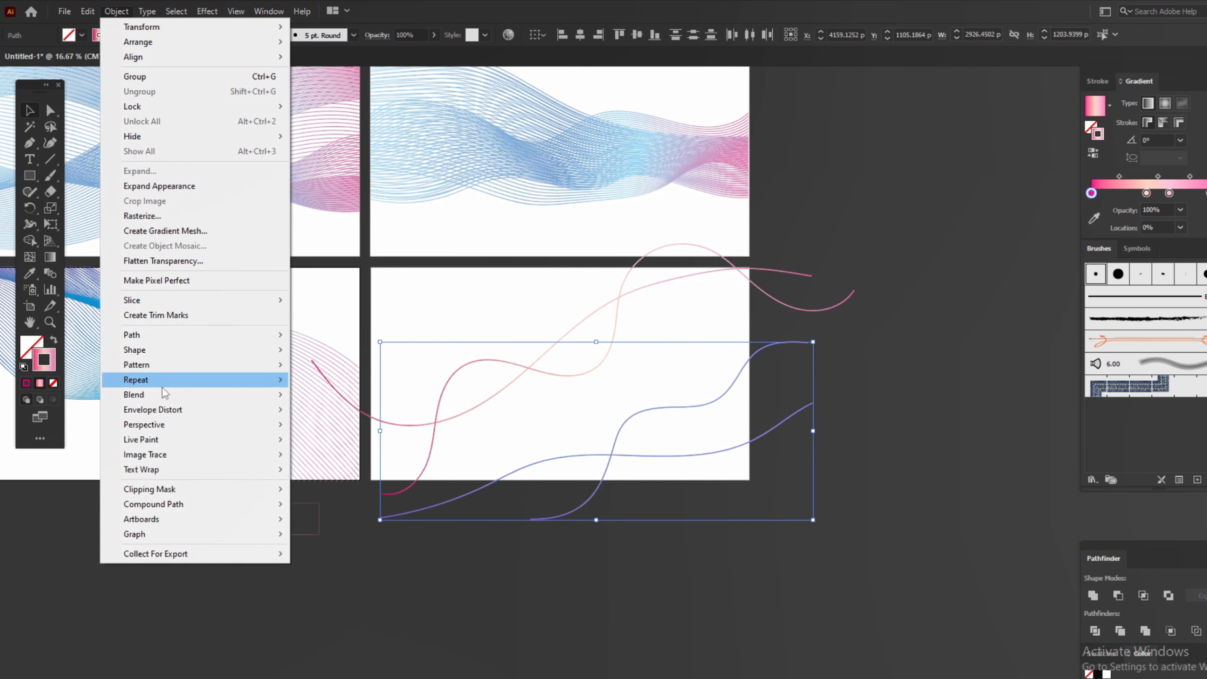
mouse_move(247, 403)
left_click(338, 430)
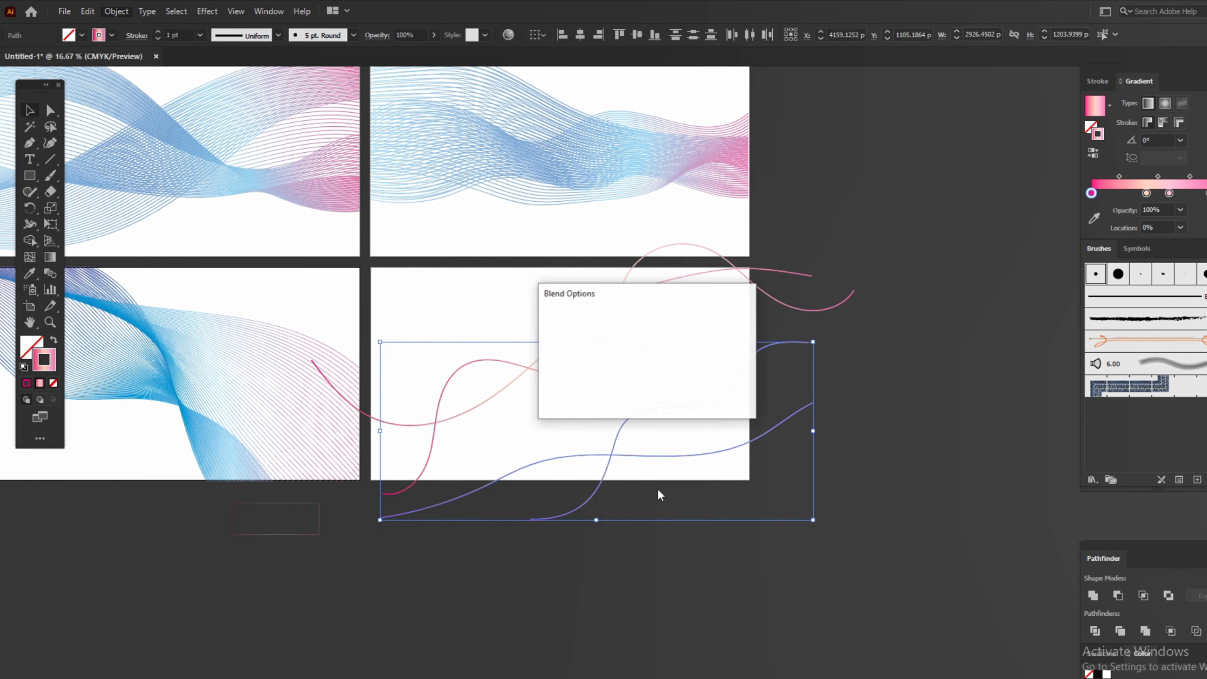
left_click(655, 386)
left_click(117, 11)
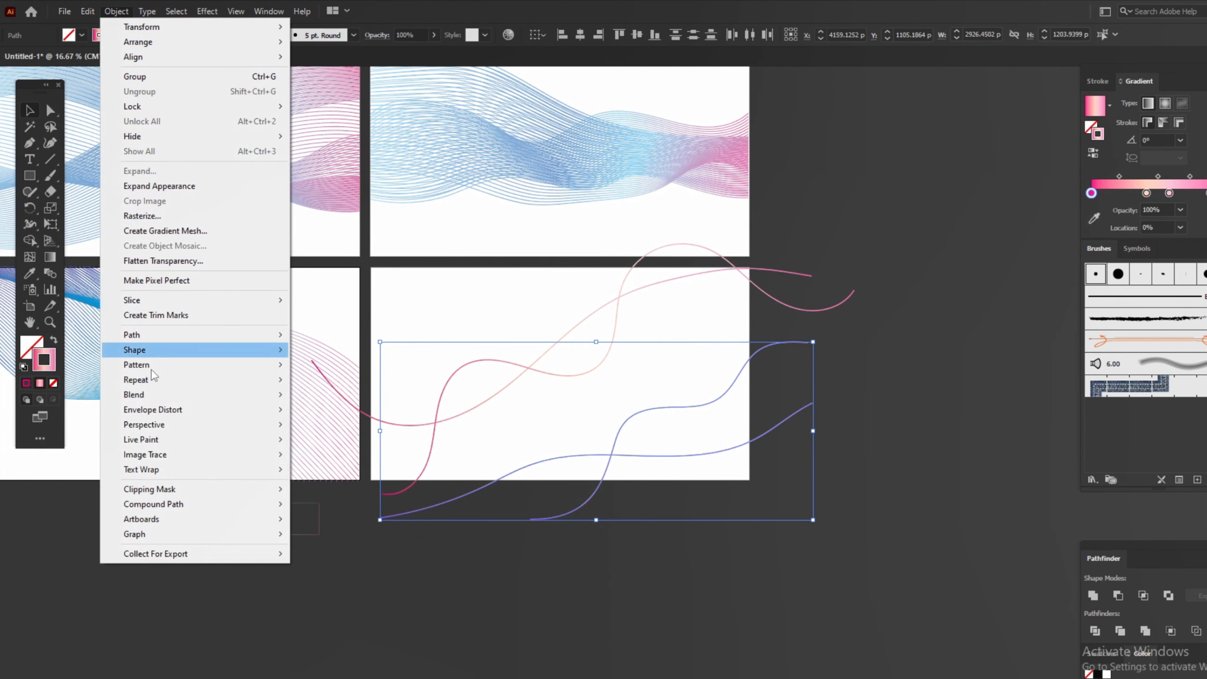
mouse_move(145, 395)
left_click(343, 394)
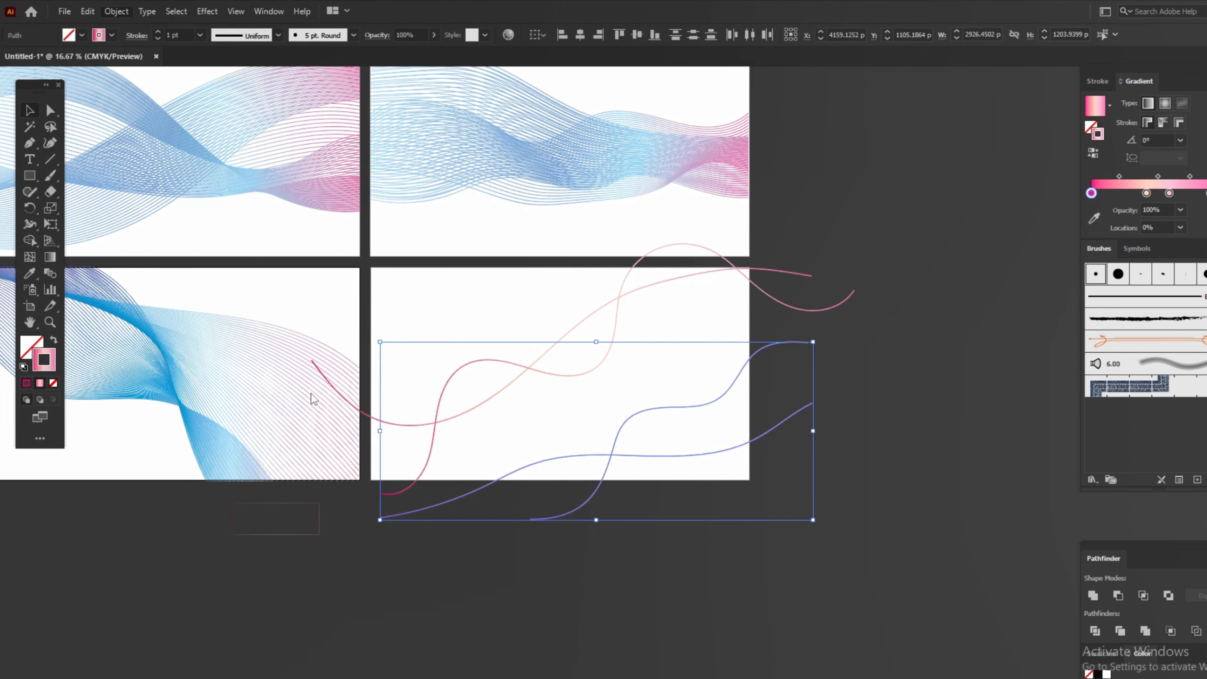
left_click(644, 513)
- Select the two upper curves on the fourth artboard and blend them with spacing of 50 specified steps
left_click_drag(574, 407, 523, 300)
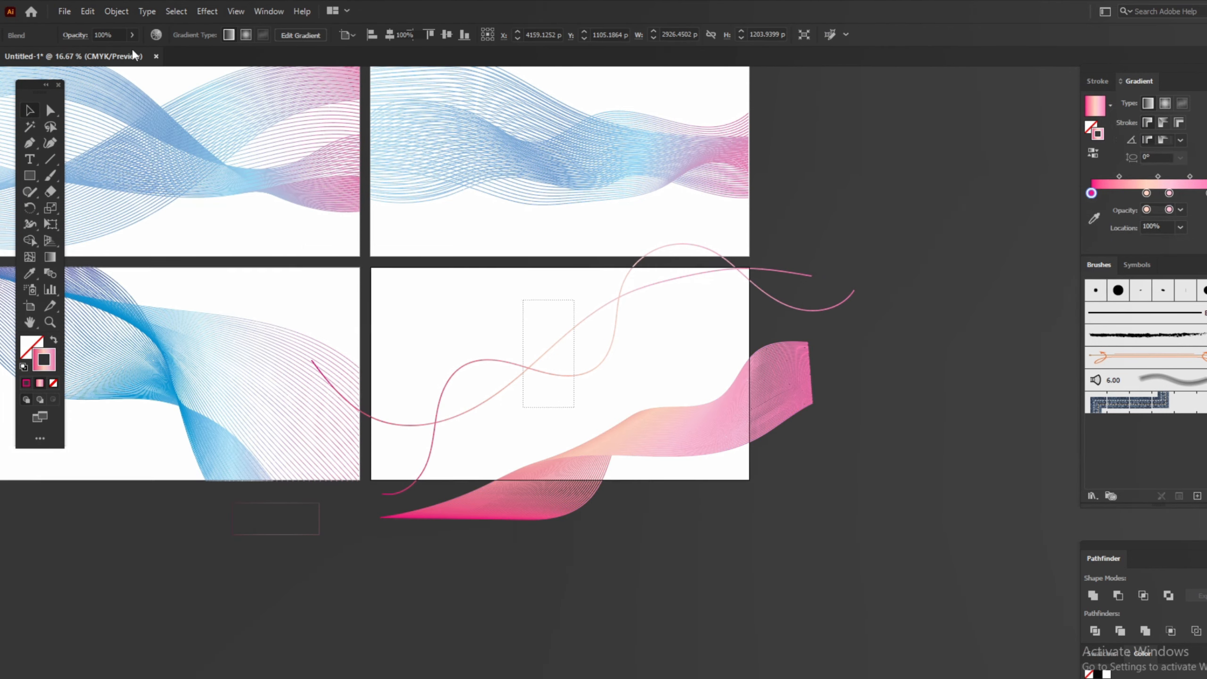
left_click(116, 11)
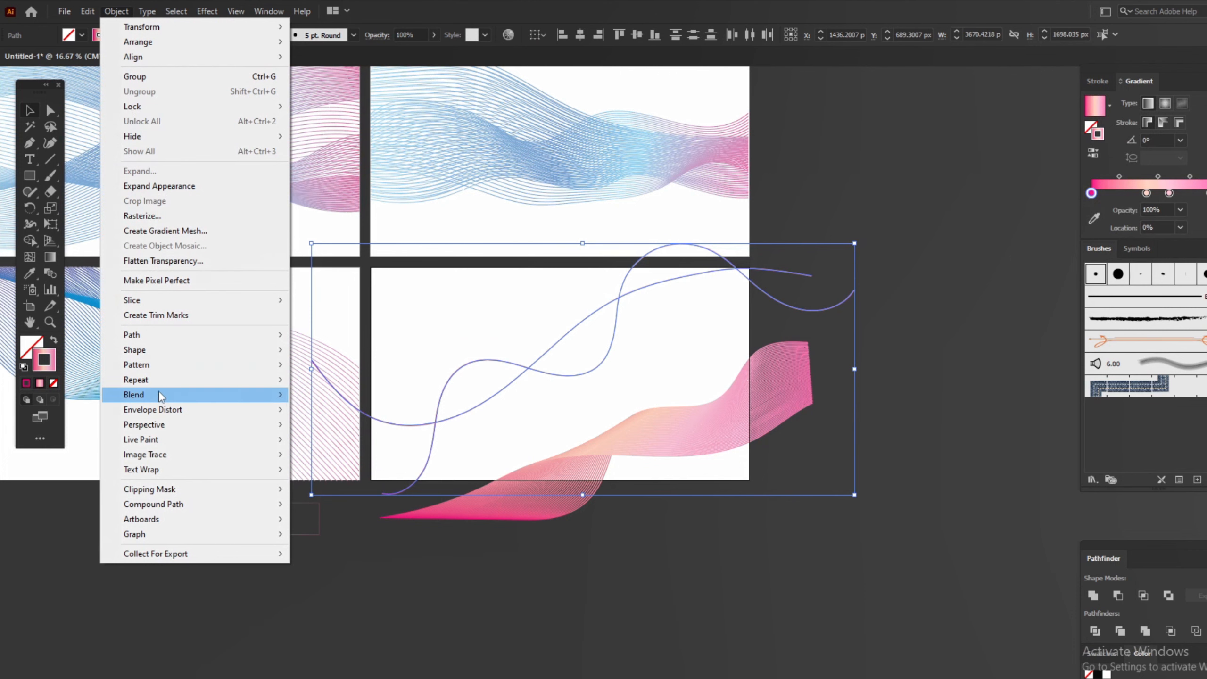
mouse_move(215, 394)
left_click(339, 430)
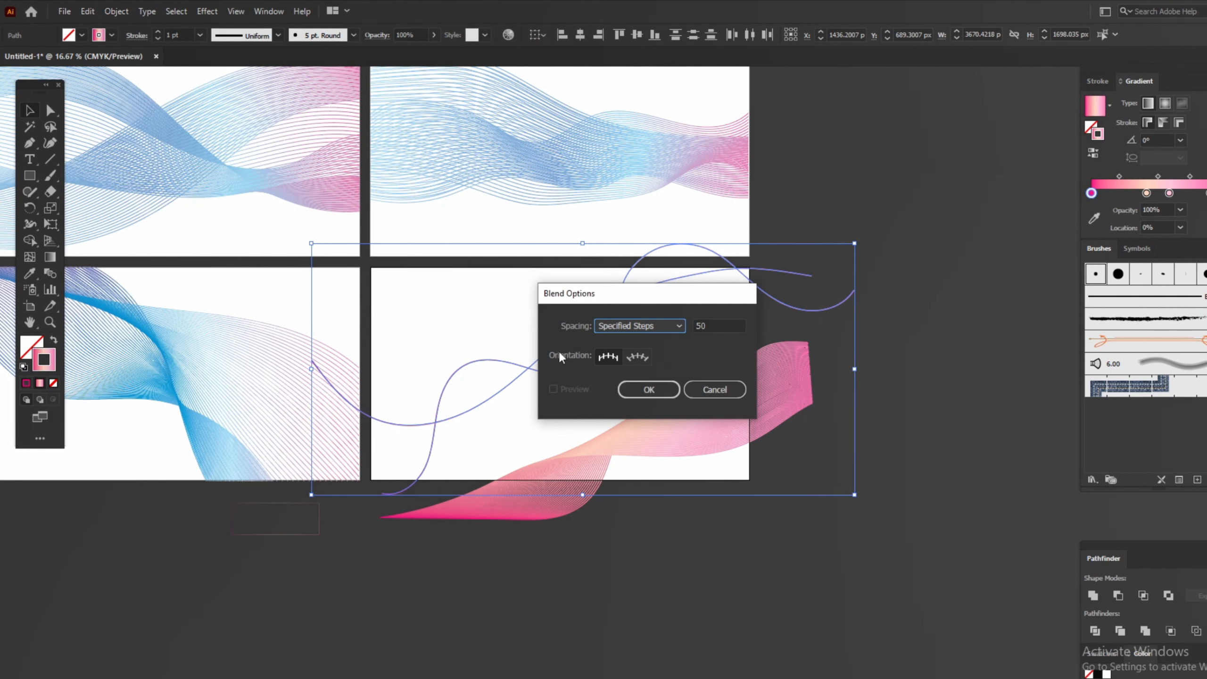
left_click(648, 390)
left_click(121, 13)
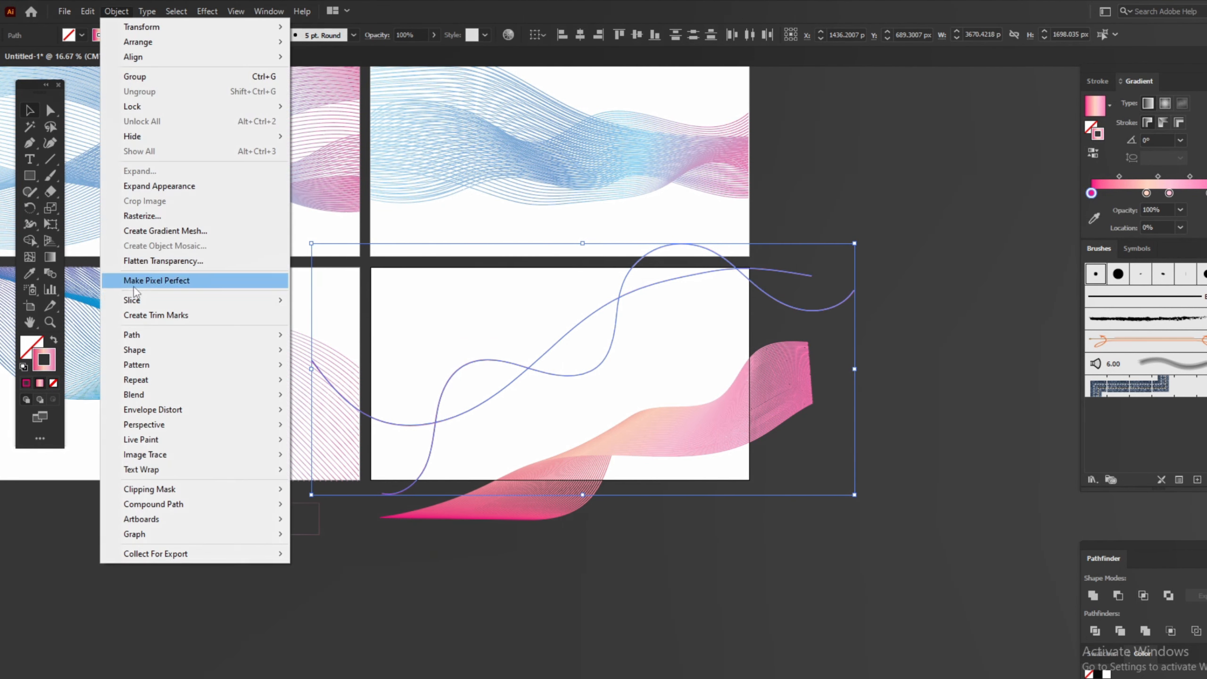
mouse_move(167, 394)
left_click(319, 395)
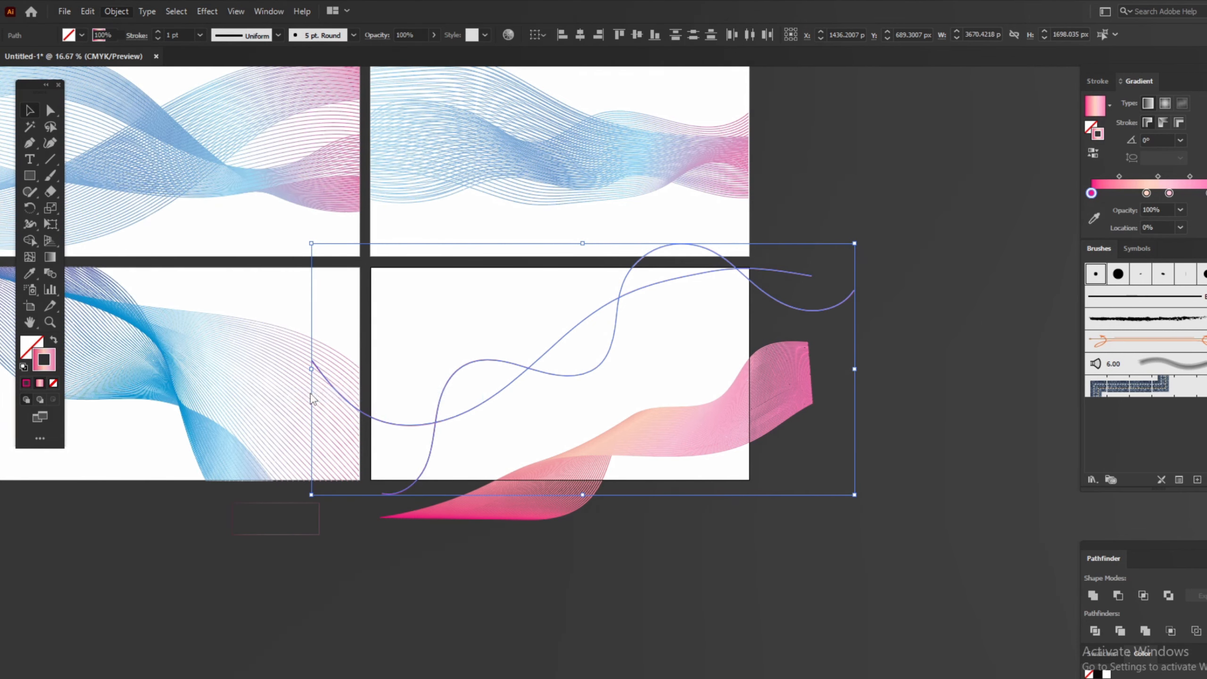
left_click(662, 338)
- Move the lower blended ribbon slightly up and left, and rotate it a few degrees counterclockwise
scroll(662, 339, "up", 1)
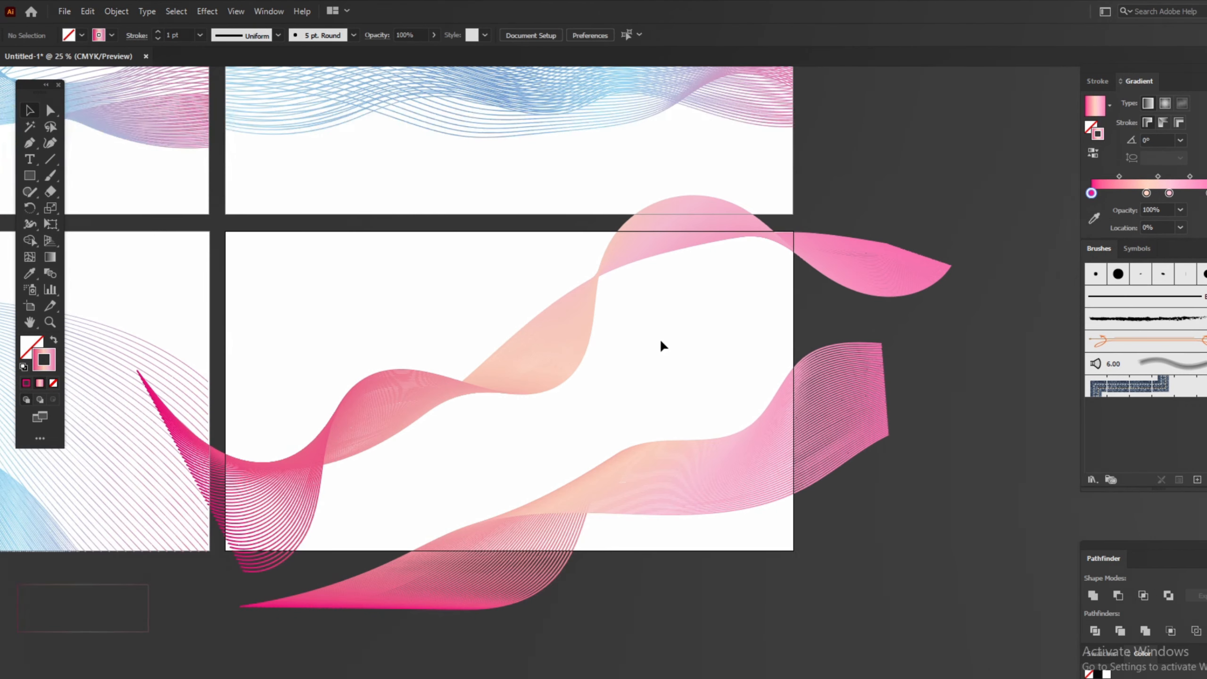
left_click(691, 473)
left_click_drag(711, 467, 700, 445)
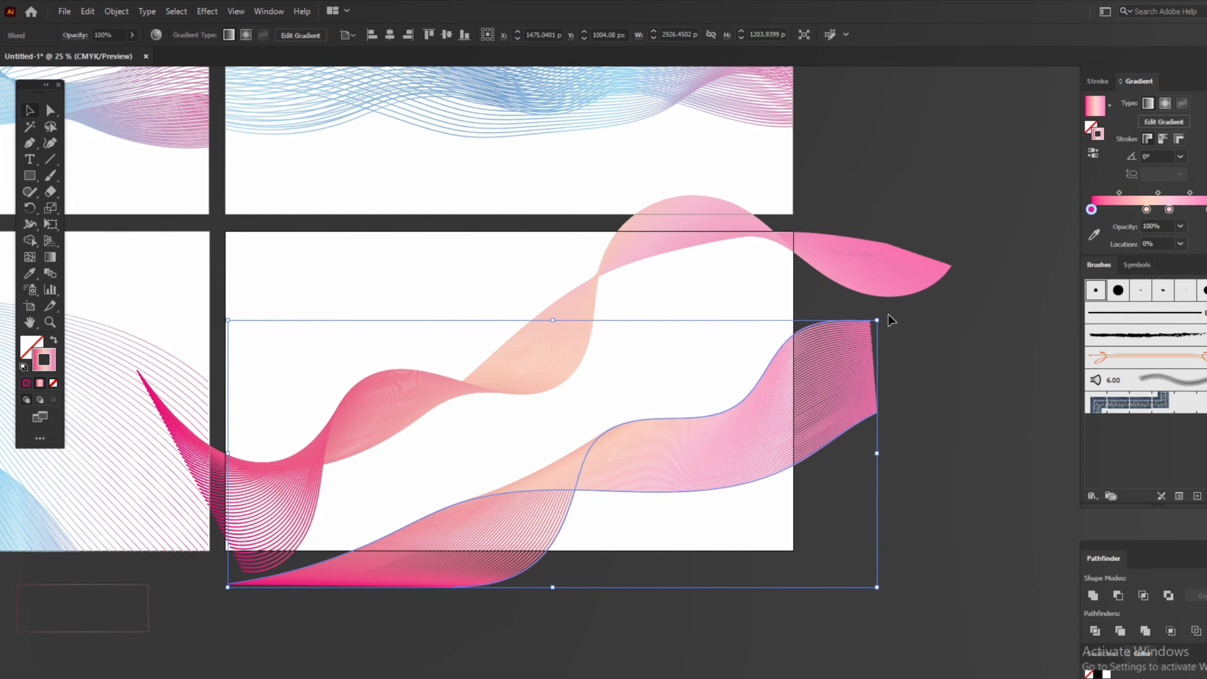
left_click_drag(890, 320, 879, 302)
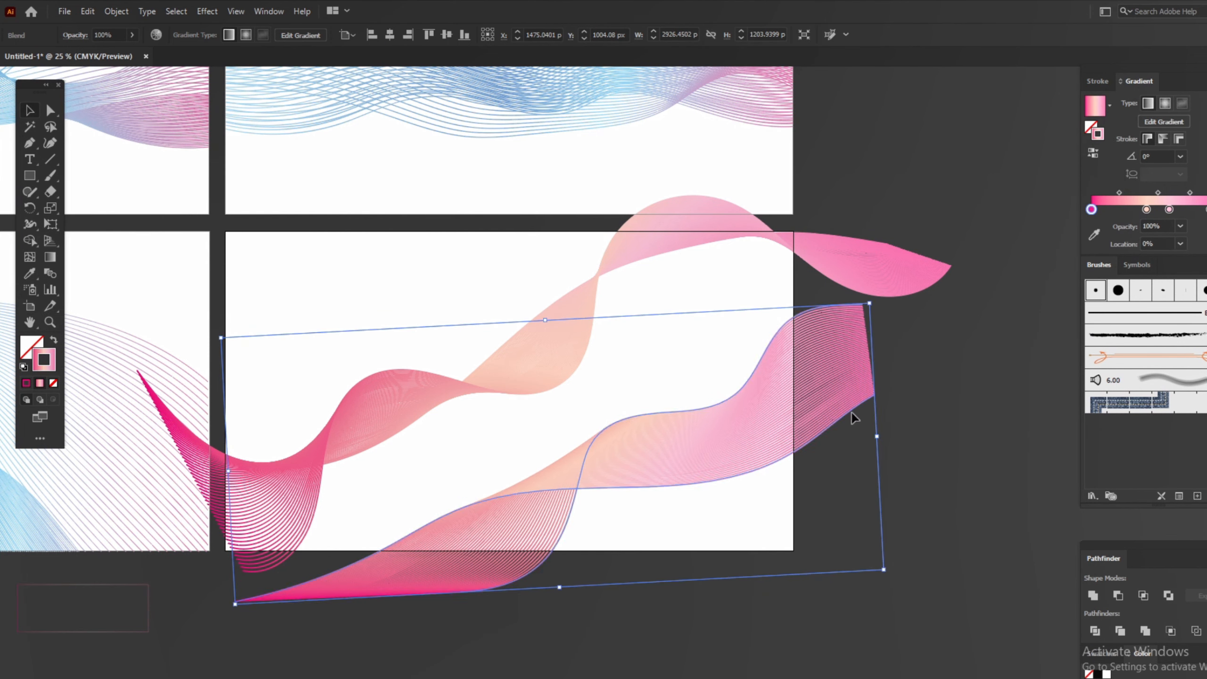
left_click(574, 326)
- Draw a rectangle over the fourth artboard and use it as a clipping mask for both pink blended ribbons
scroll(574, 327, "down", 1)
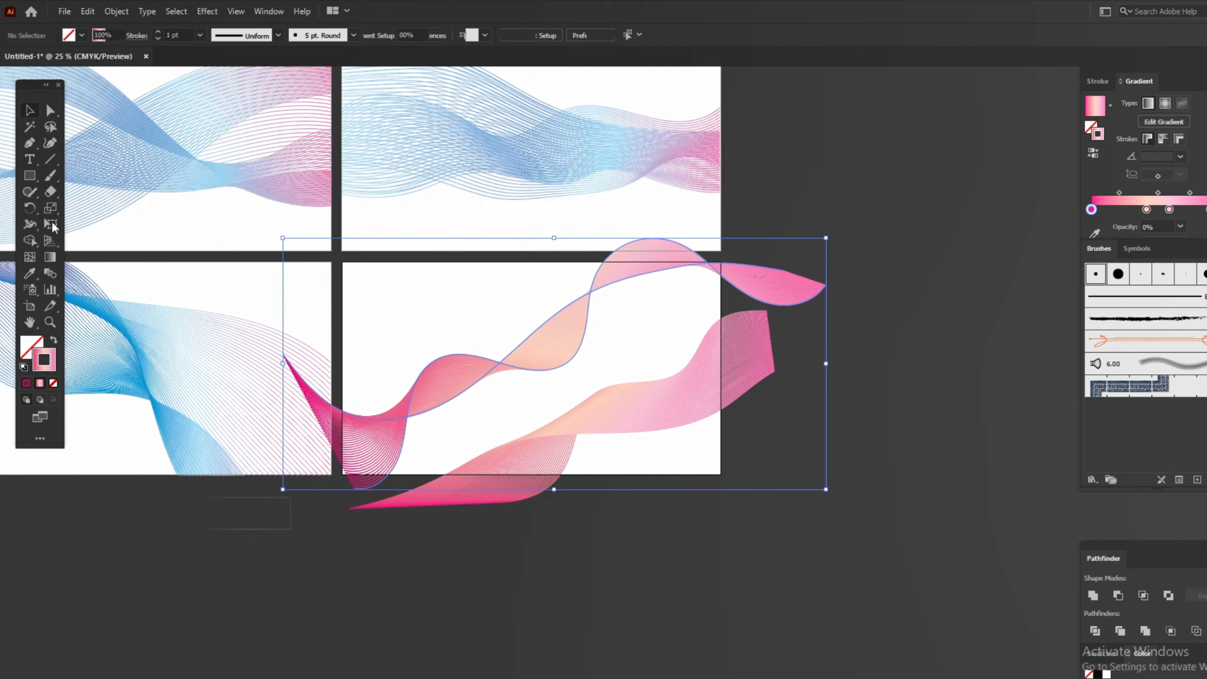
key("ctrl+shift+a")
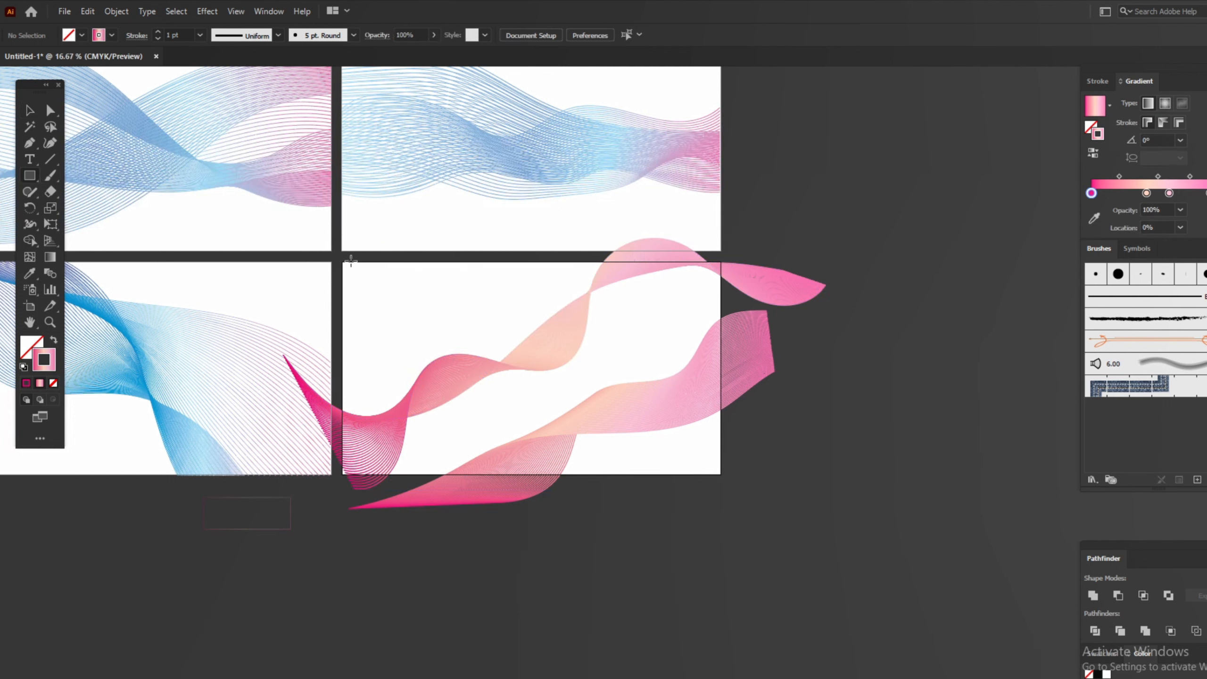
left_click_drag(351, 260, 719, 473)
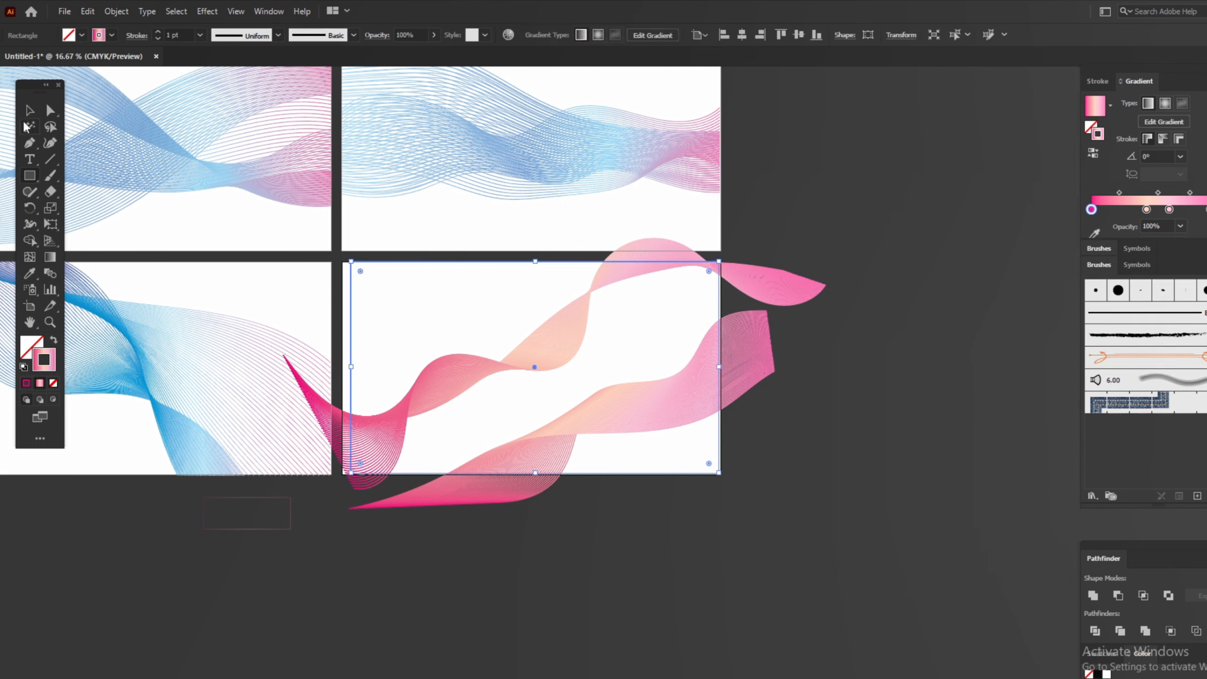
left_click(488, 344, "shift")
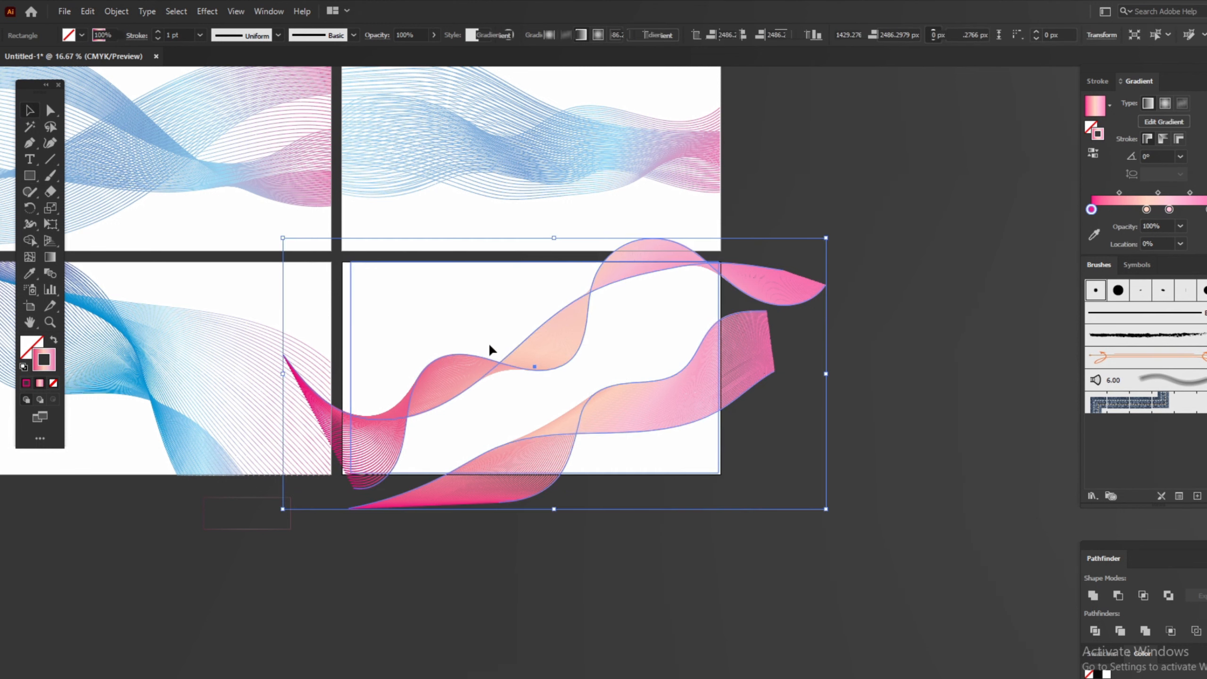
right_click(489, 344)
left_click(509, 465)
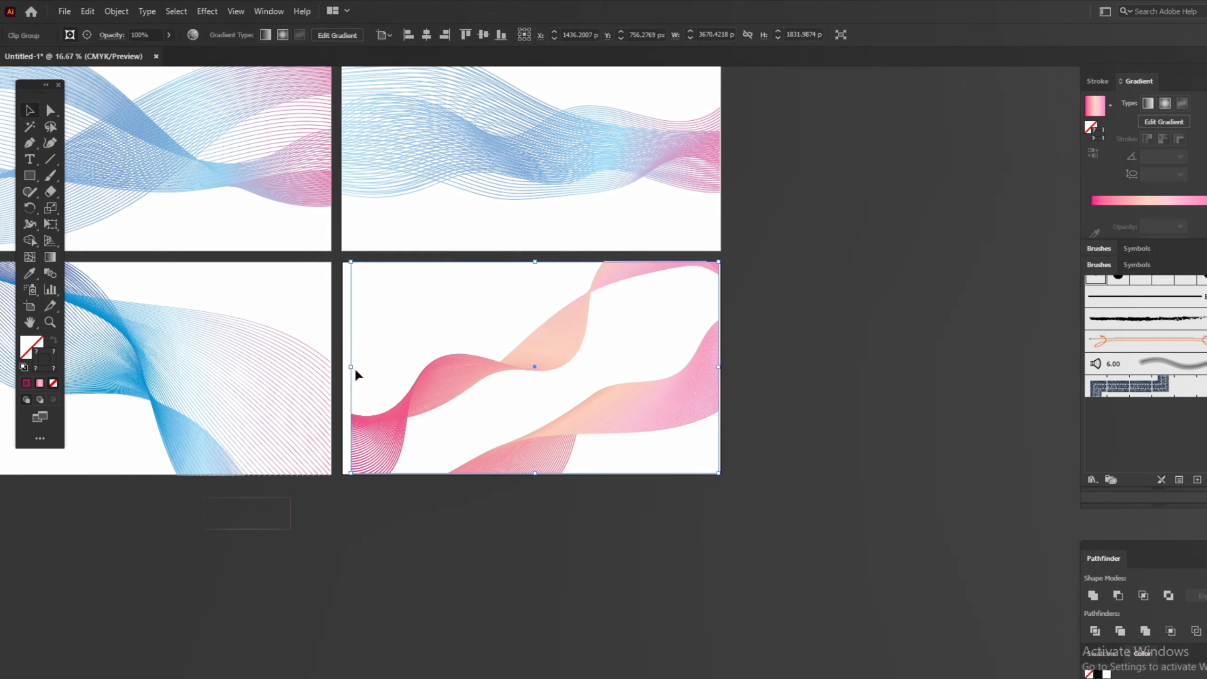
- Stretch the clipped pink design sideways to reach the fourth artboard's left and right edges, and deselect it
scroll(355, 369, "up", 1)
left_click_drag(337, 369, 336, 369)
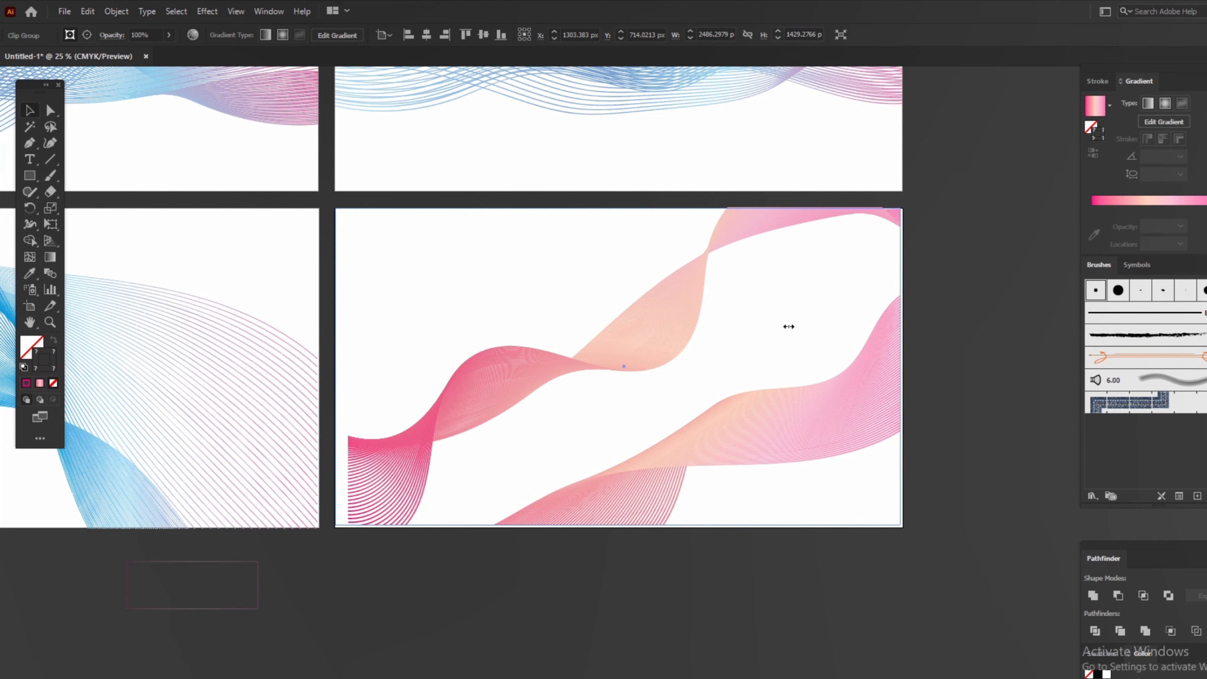
left_click_drag(789, 326, 981, 335)
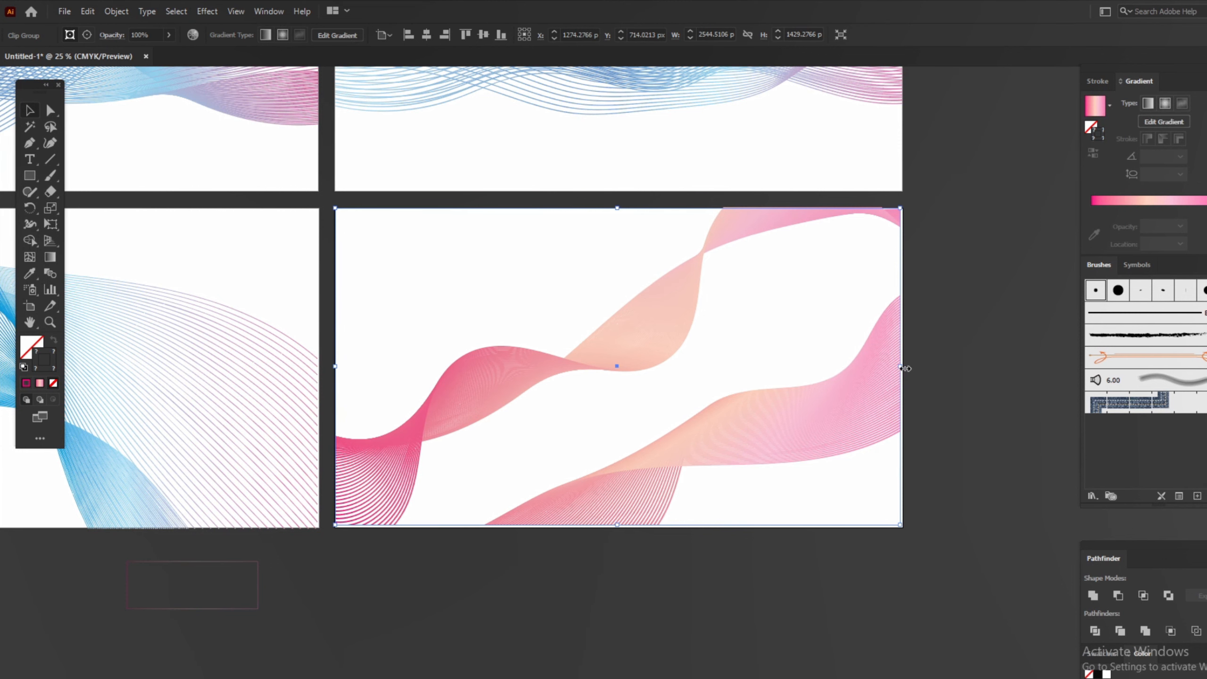
left_click_drag(907, 370, 906, 368)
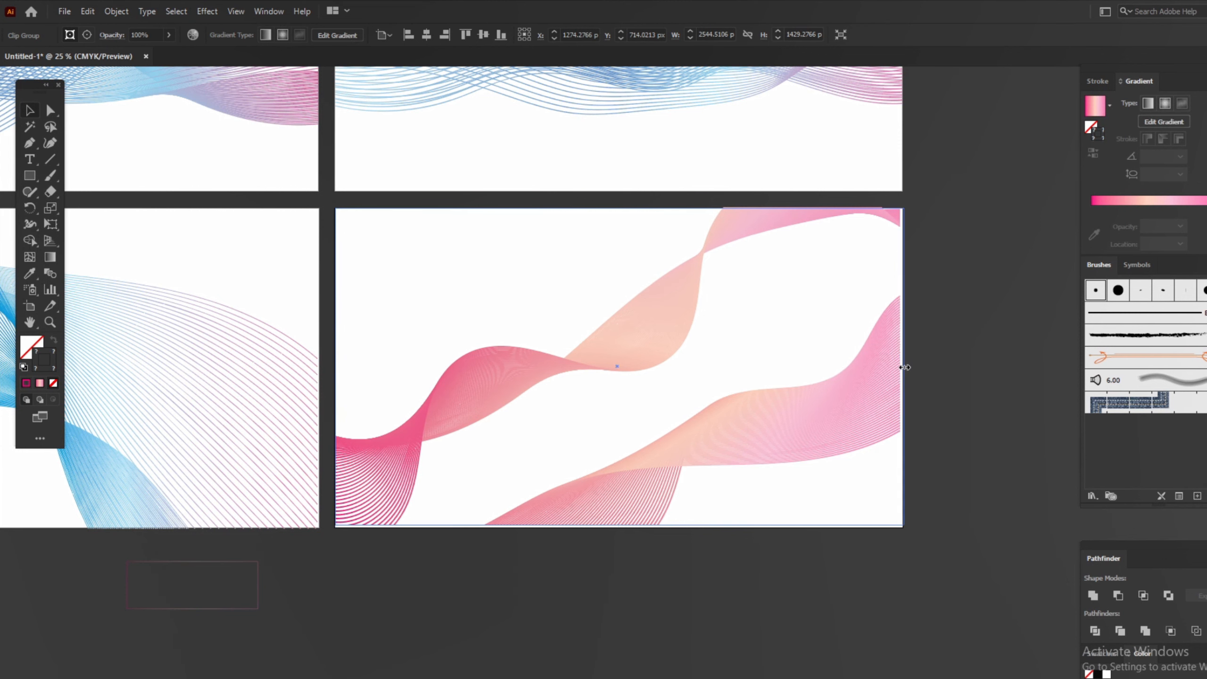
scroll(685, 367, "down", 2)
left_click(684, 364)
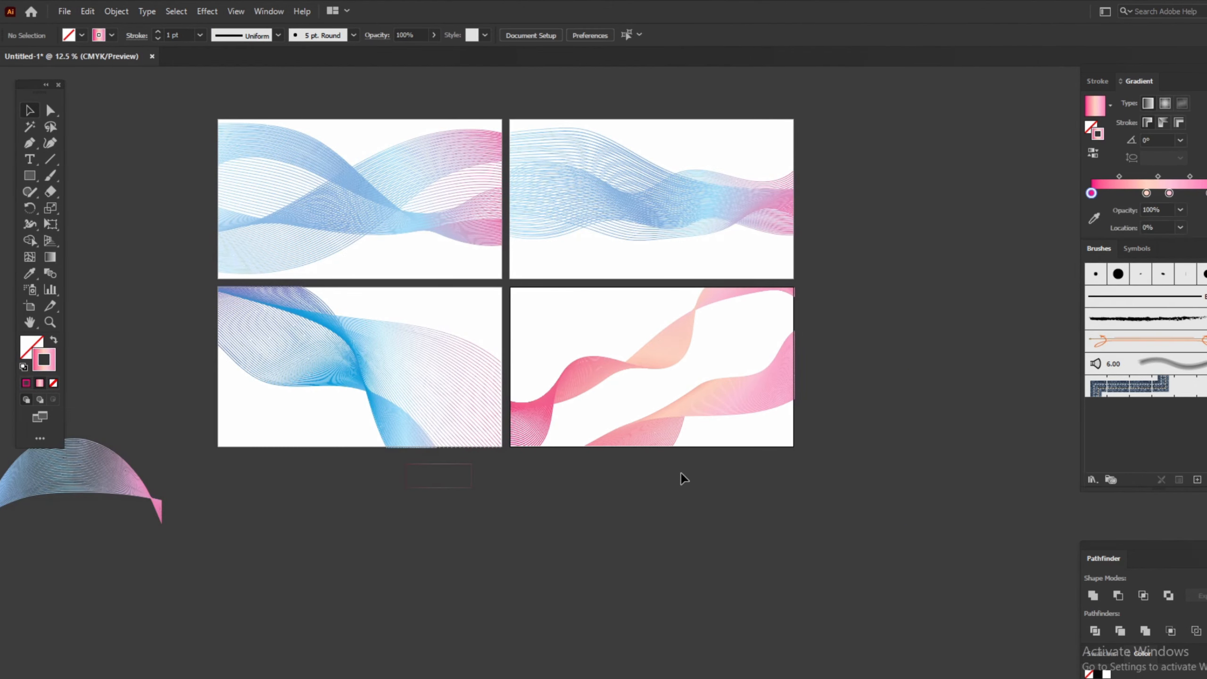
scroll(526, 263, "up", 2)
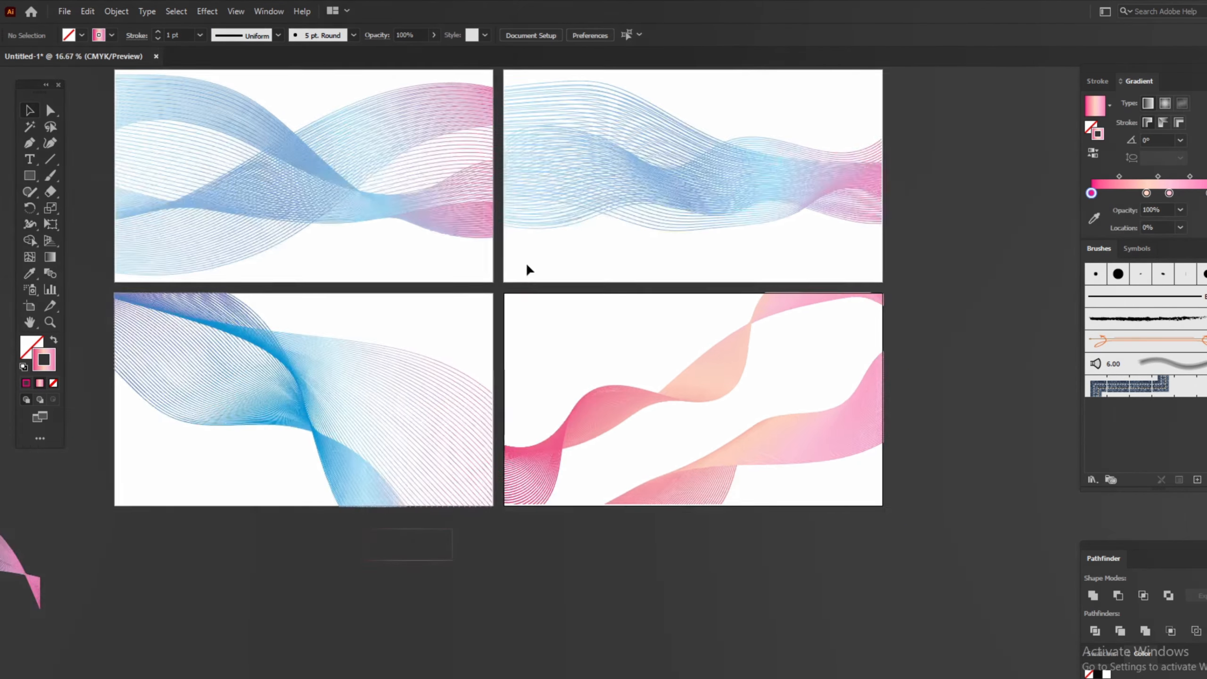
scroll(608, 310, "down", 2)
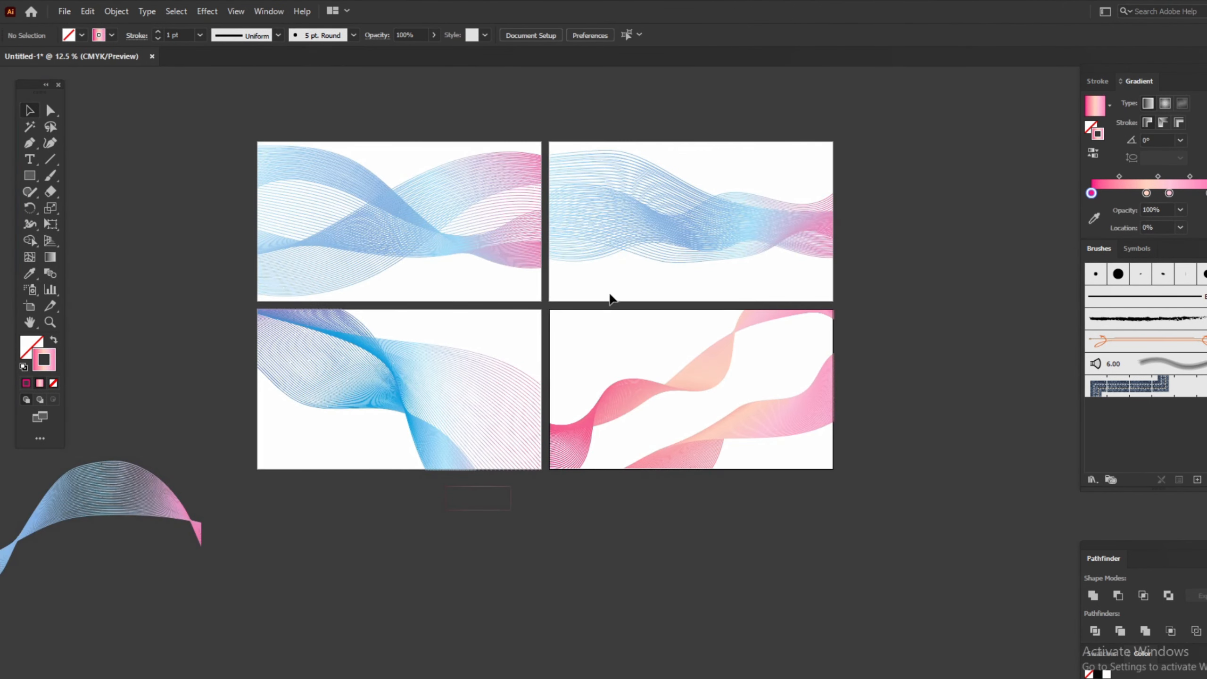
scroll(609, 296, "up", 1)
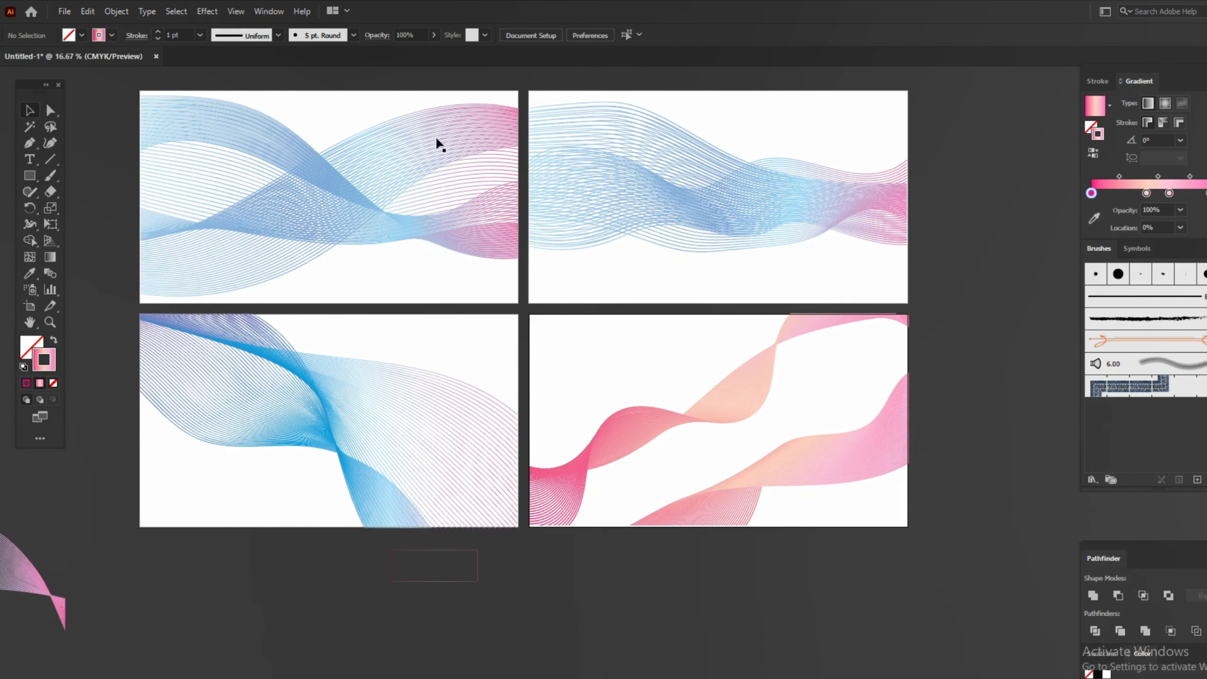
scroll(439, 143, "up", 1)
scroll(834, 364, "down", 1)
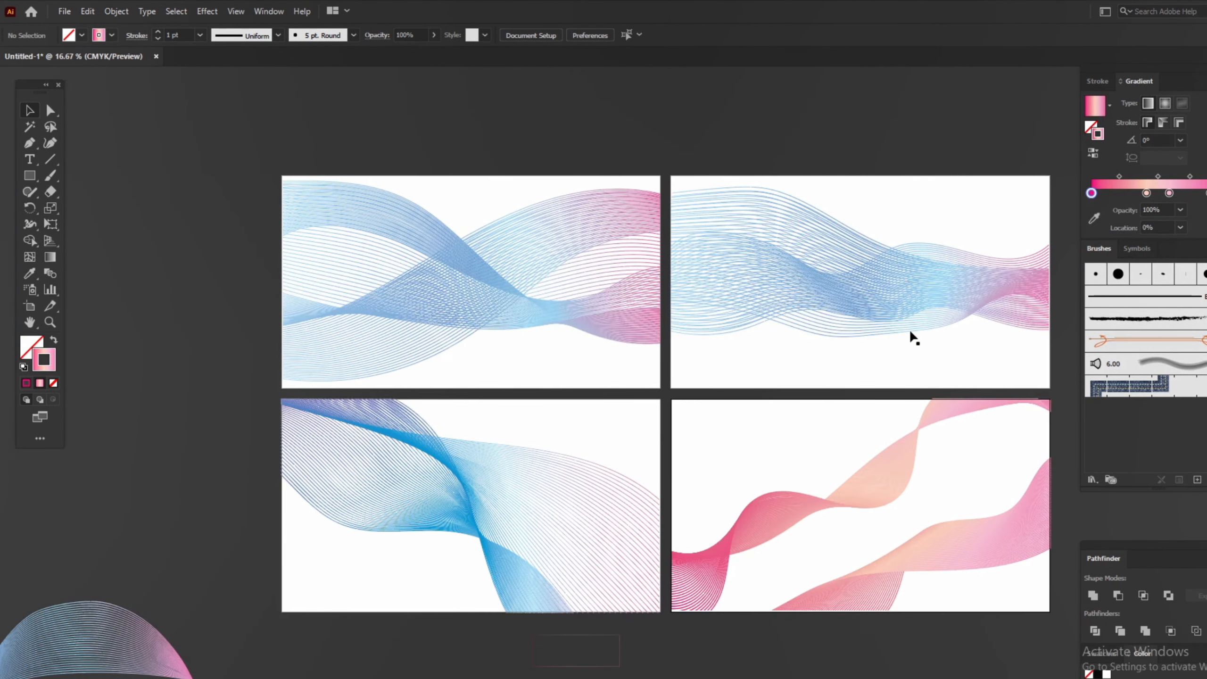
scroll(910, 340, "up", 1)
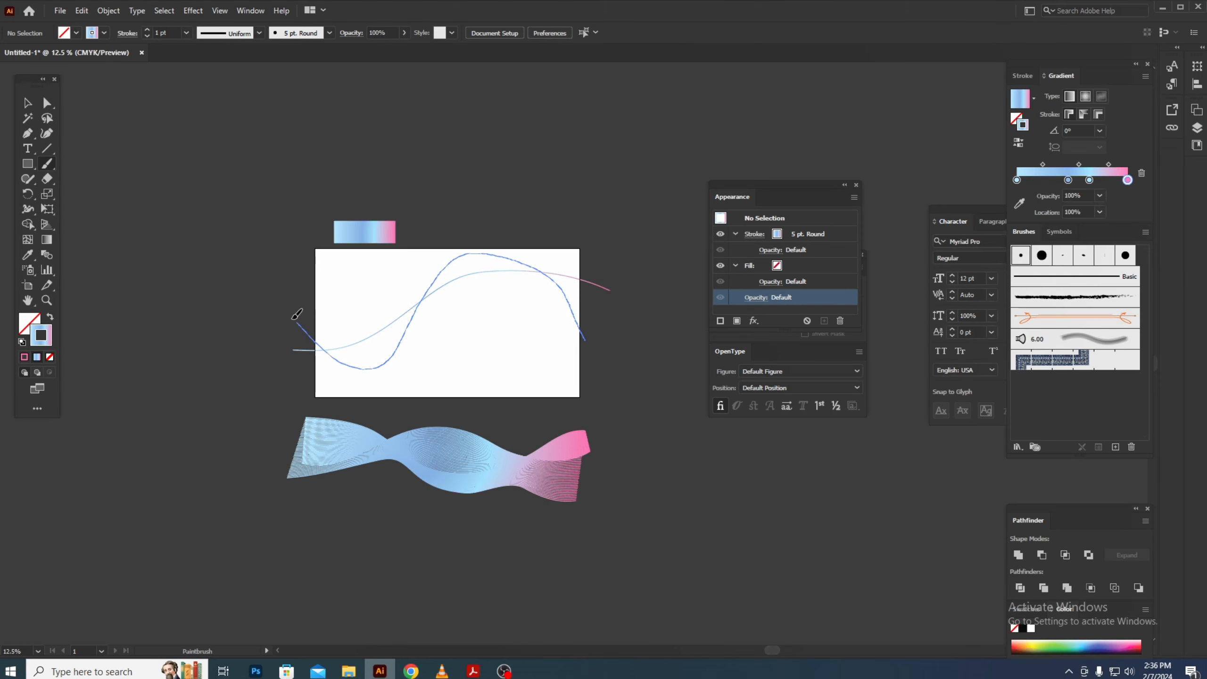
- Finish painting the tall wavy curve beyond the artboard's left edge, and move the flatter curve slightly down
left_click_drag(297, 314, 283, 311)
left_click(51, 107)
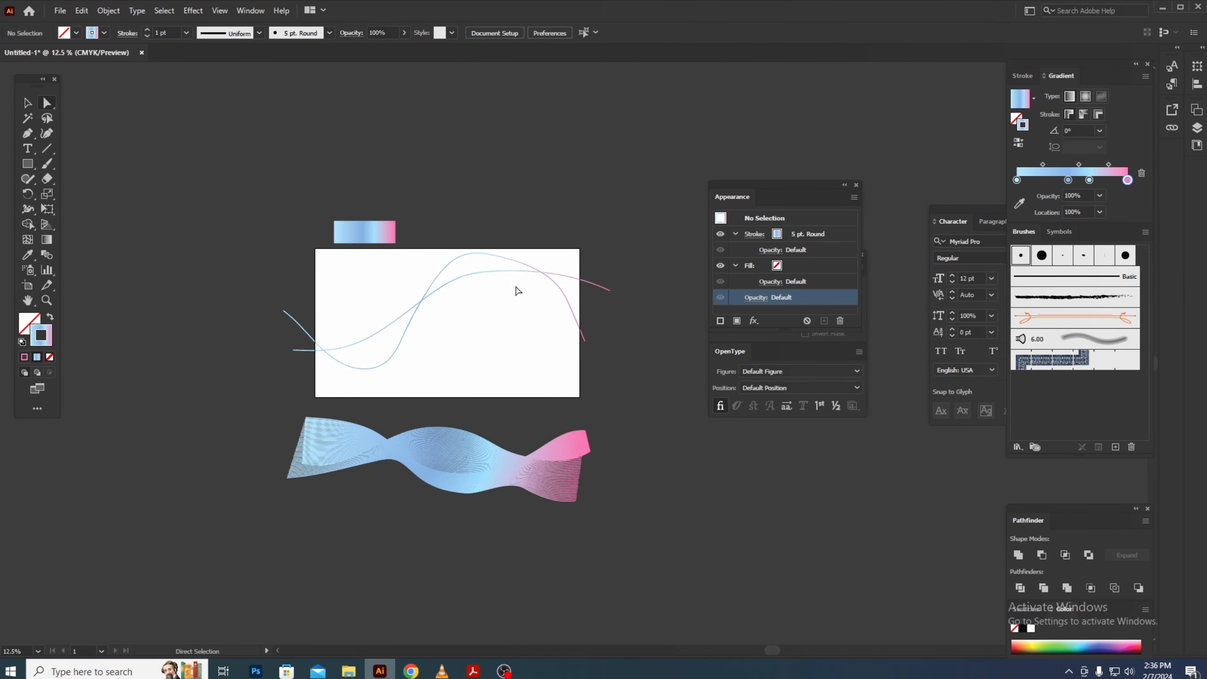
left_click(27, 103)
mouse_move(462, 280)
left_mouse_down()
mouse_move(464, 317)
mouse_move(458, 278)
mouse_move(453, 302)
left_mouse_up()
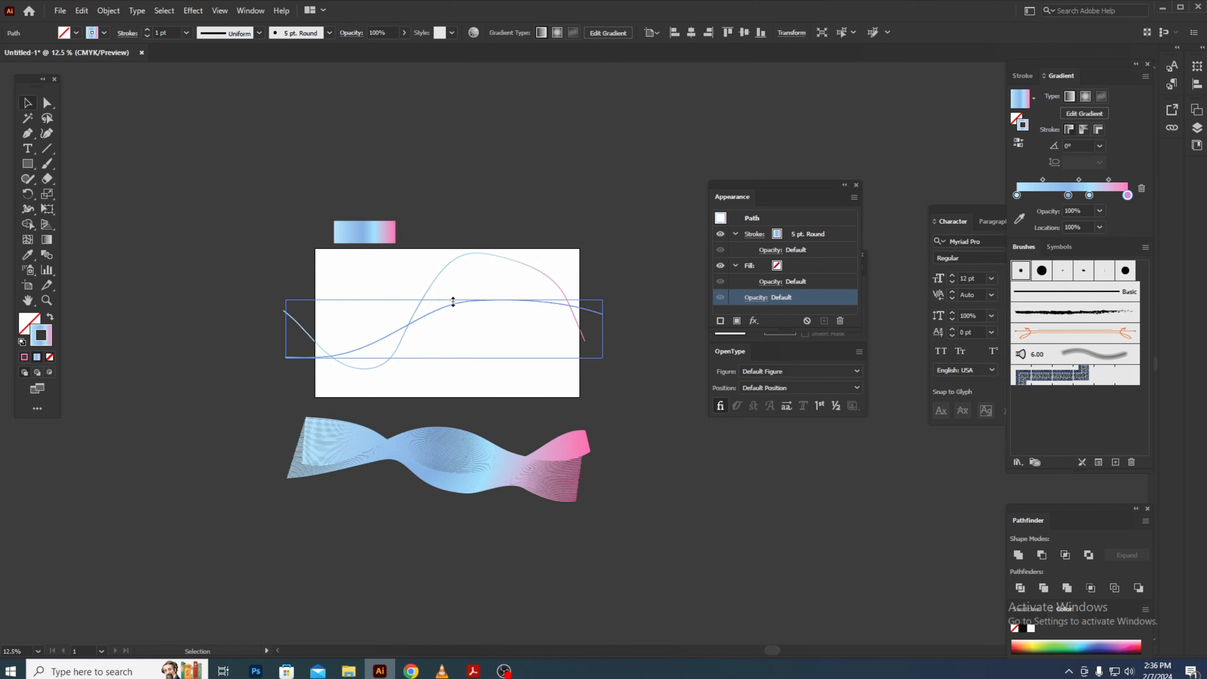
- Reshape the tall curve by moving its crest anchor outward and adjusting the anchor on its rising slope
left_click(464, 257)
left_click(47, 103)
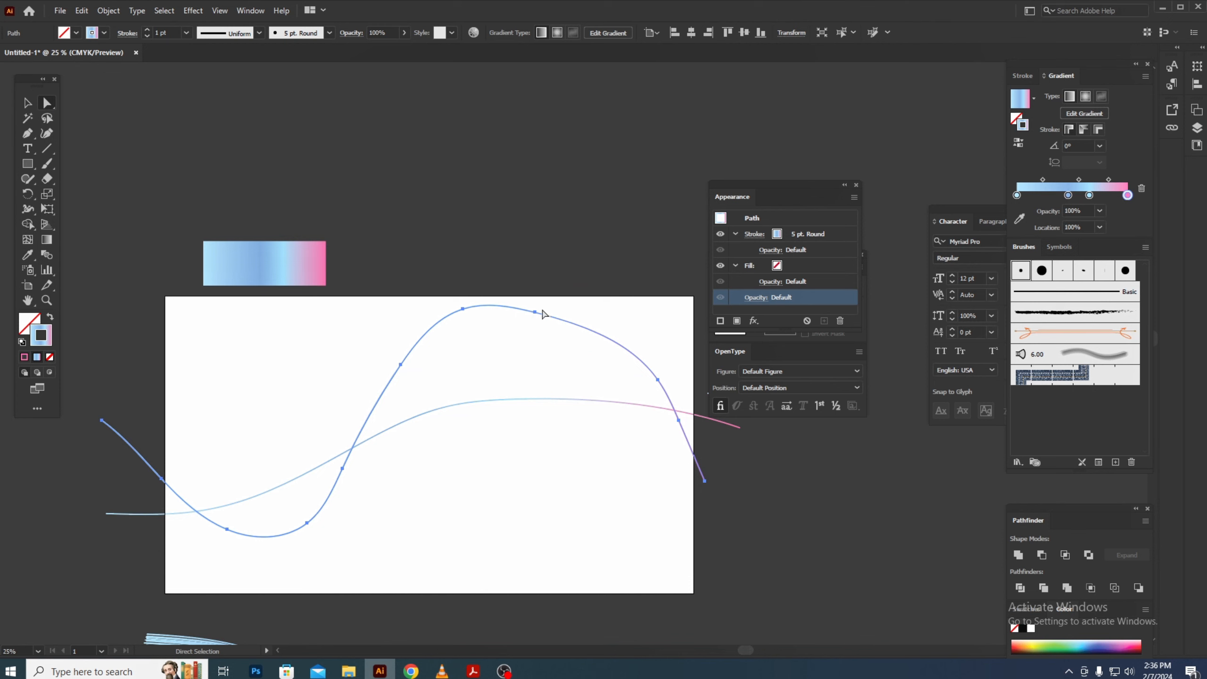
left_click(535, 312)
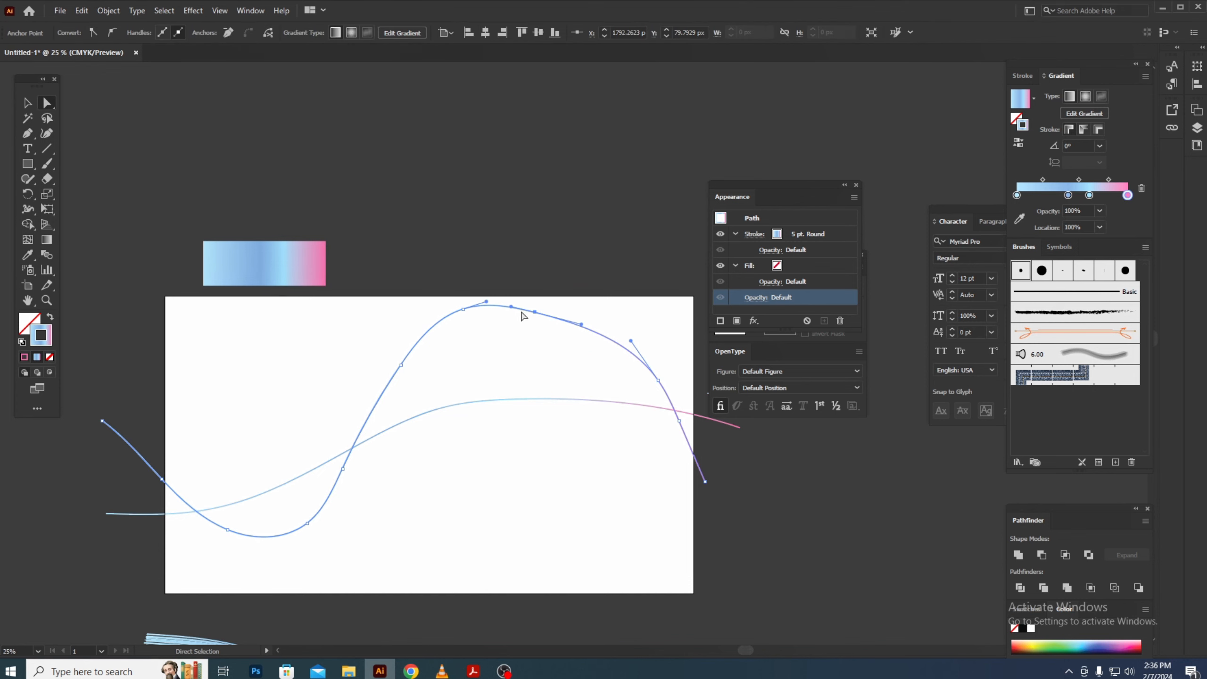
left_click_drag(535, 313, 554, 302)
left_click_drag(463, 310, 469, 313)
key("ctrl+z")
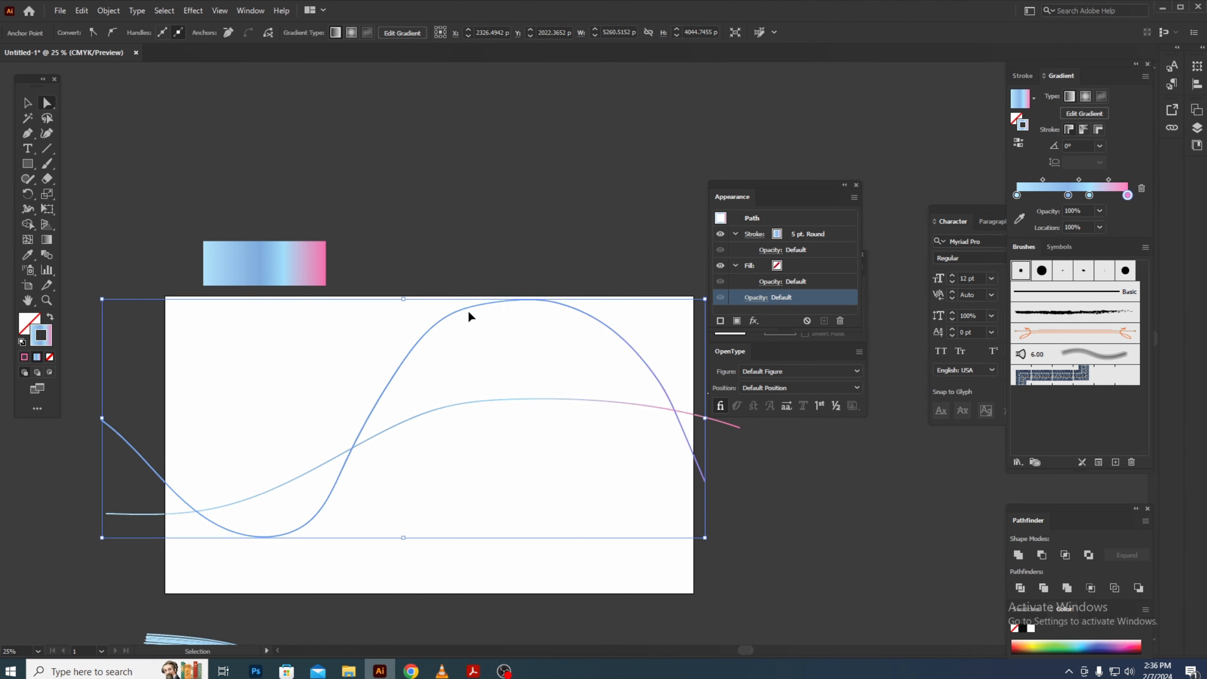
left_click(464, 311)
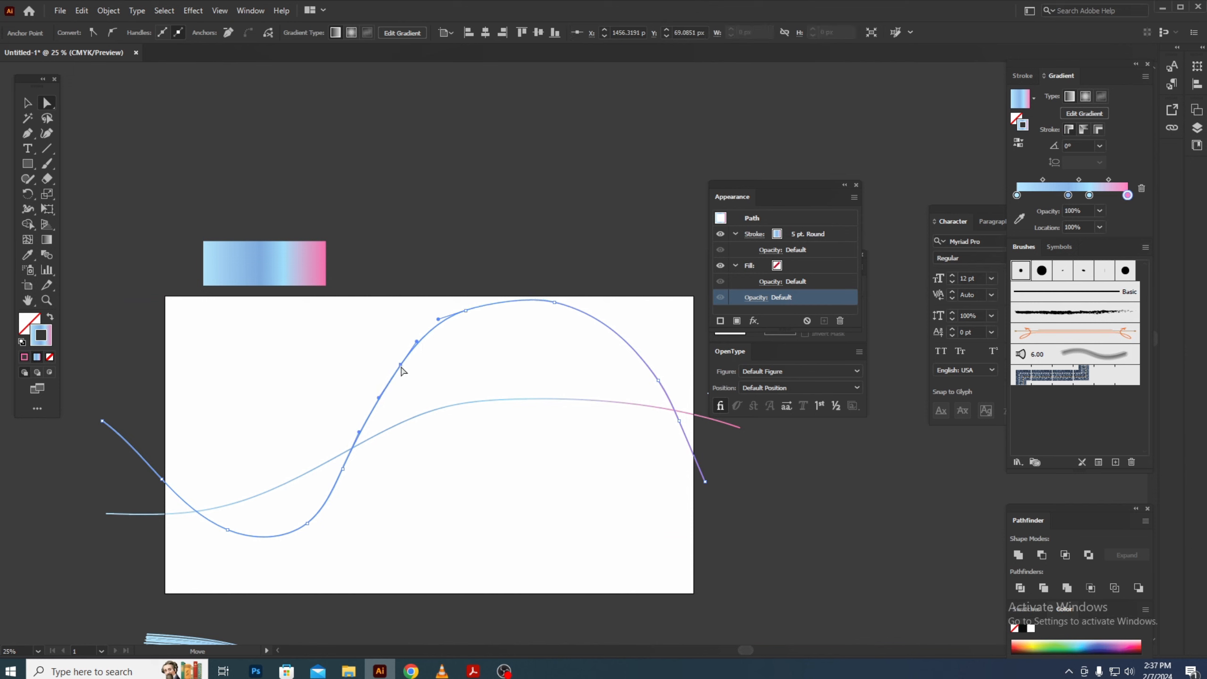
left_click_drag(401, 366, 399, 373)
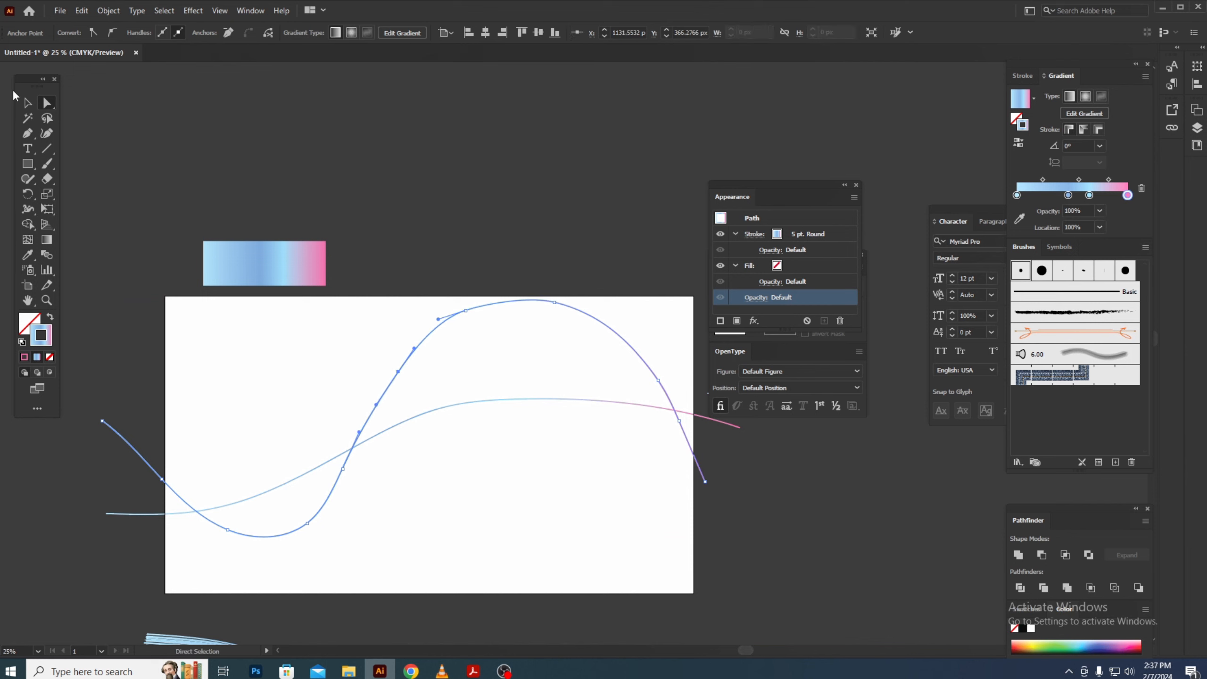
- Select both wavy curves on the artboard together as whole paths
left_click(26, 104)
left_click(271, 372)
key("ctrl+a")
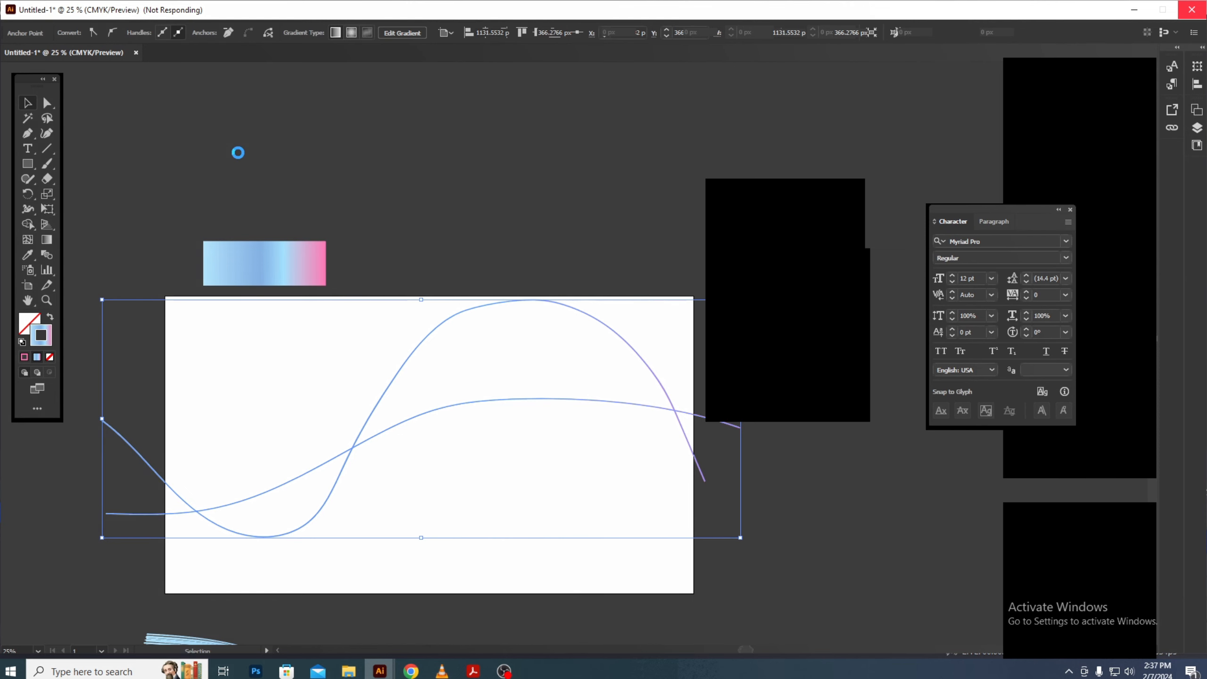
- Set the blend options for the two selected curves to 20 specified steps
left_click(108, 10)
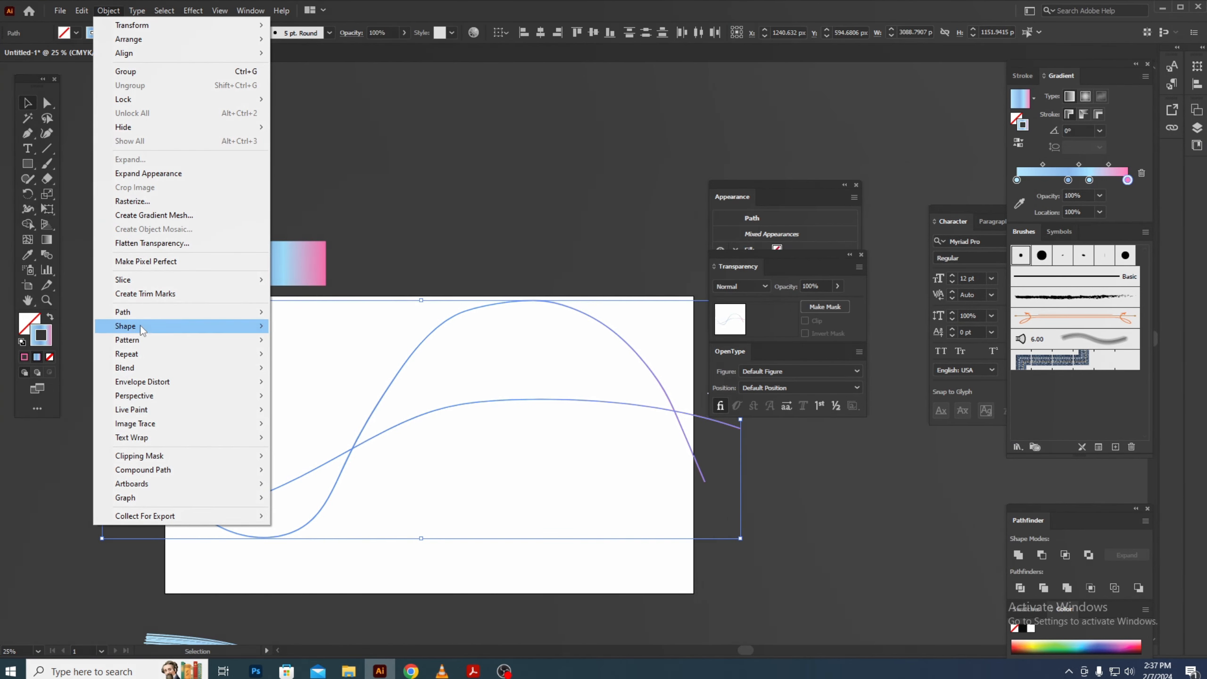
mouse_move(219, 368)
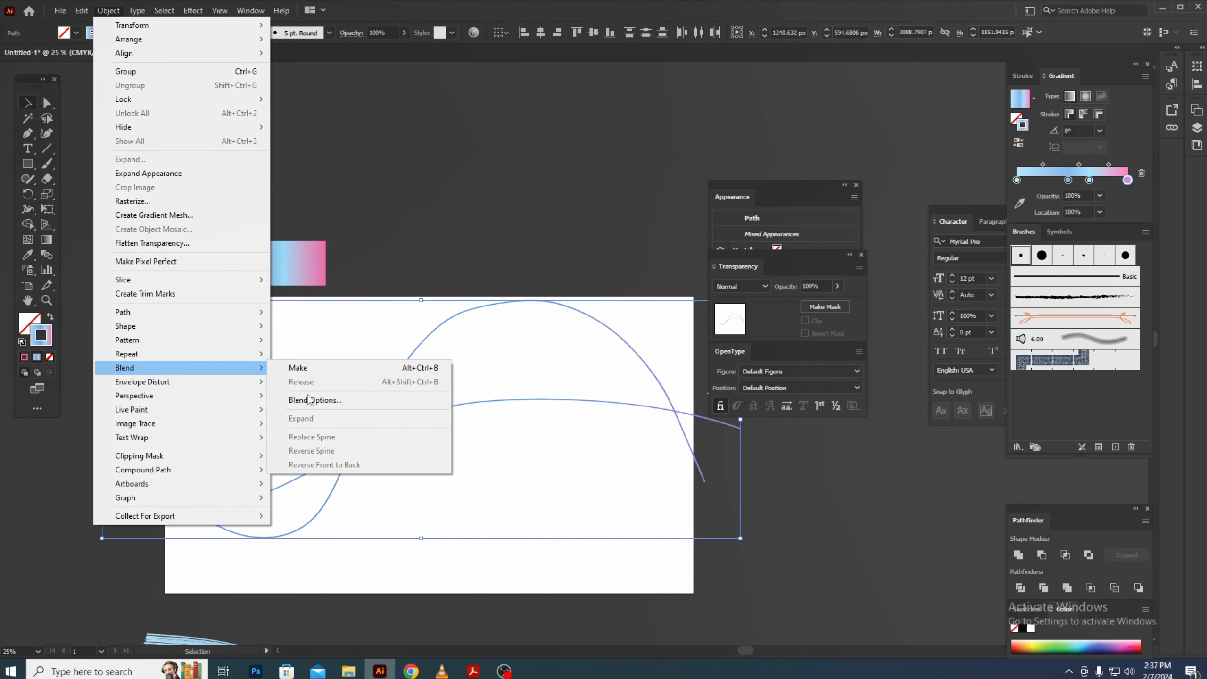
left_click(311, 398)
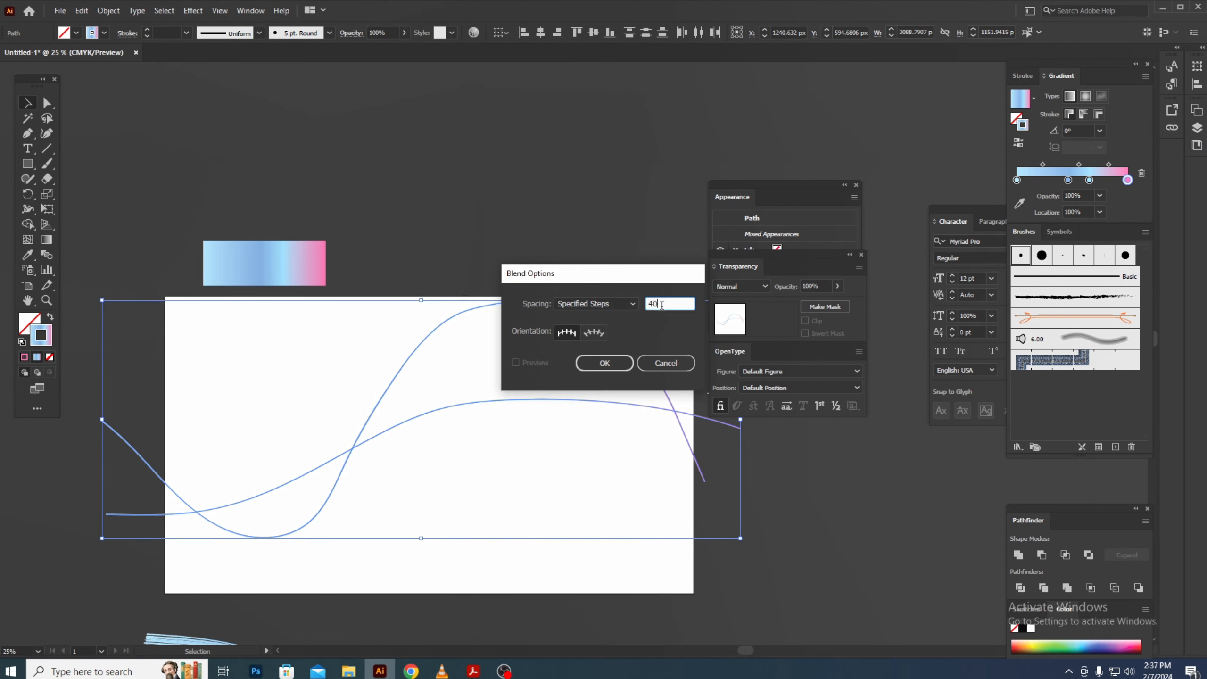
left_click(604, 362)
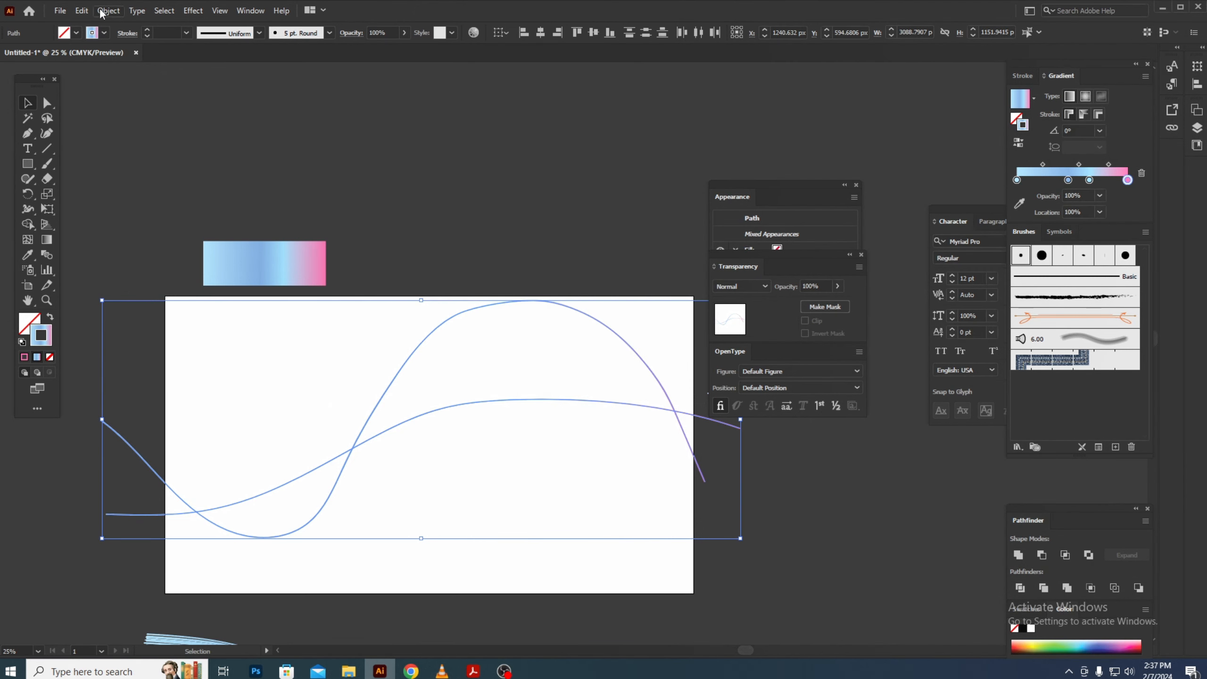
- Set both curves' stroke weight to 0.5 pt and revise the number of specified steps in the blend options
left_click(186, 32)
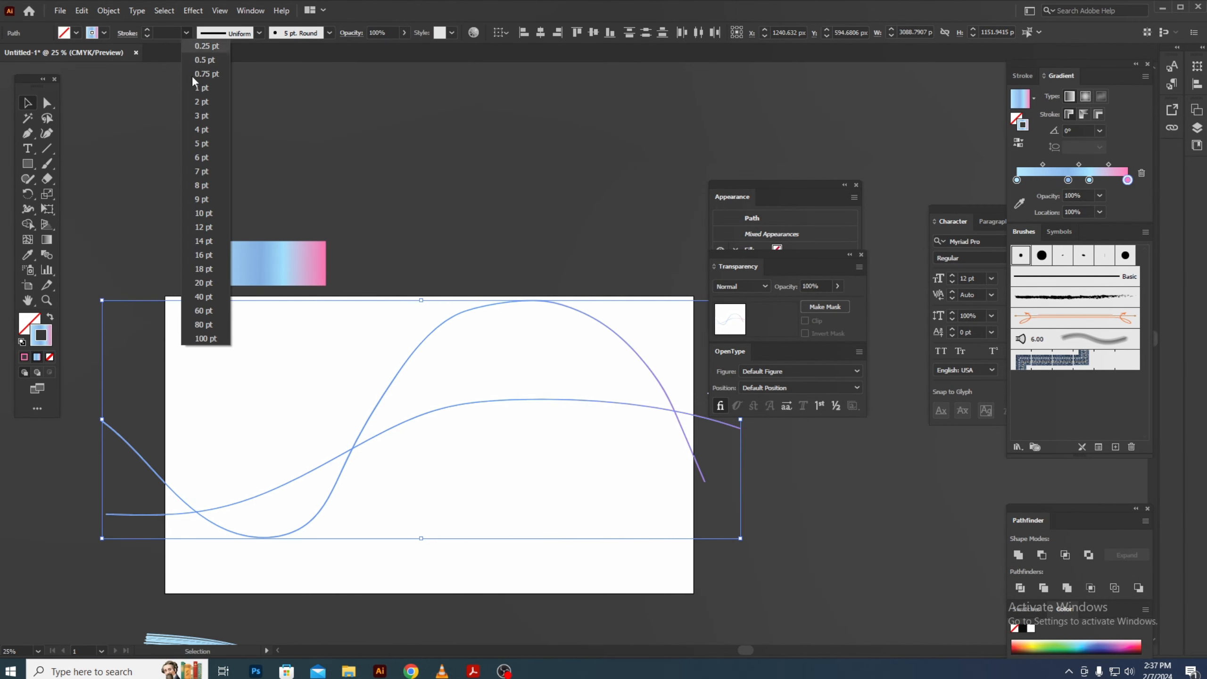
left_click(214, 61)
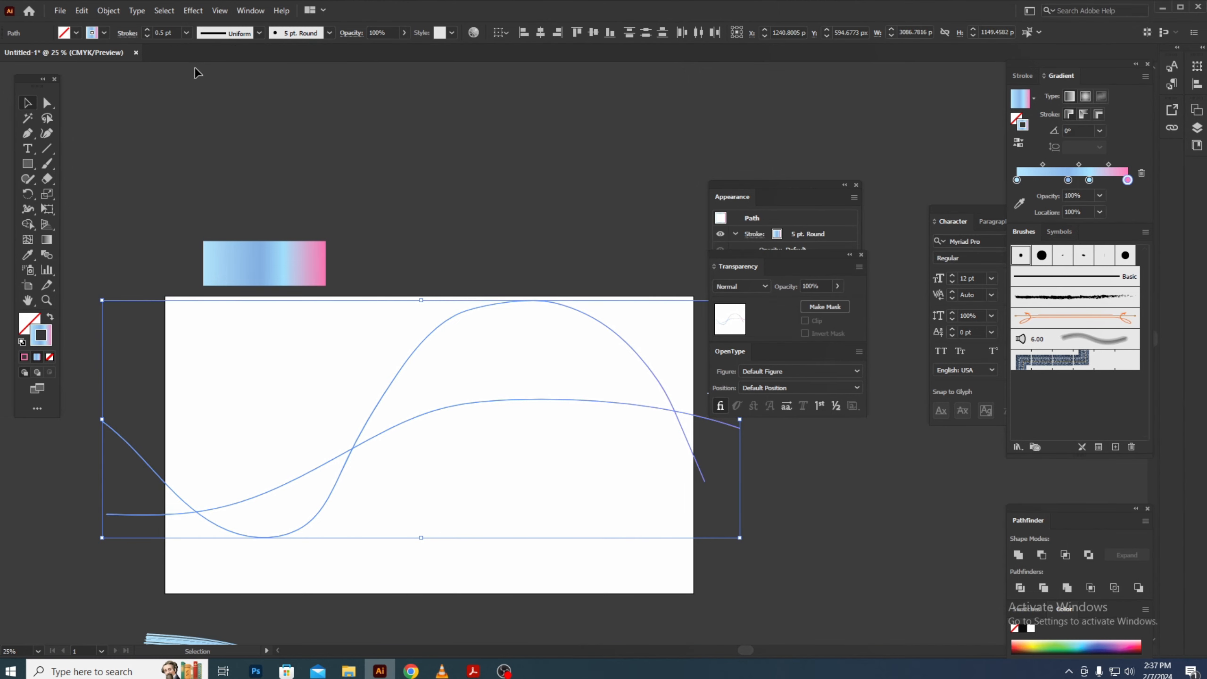
left_click(106, 15)
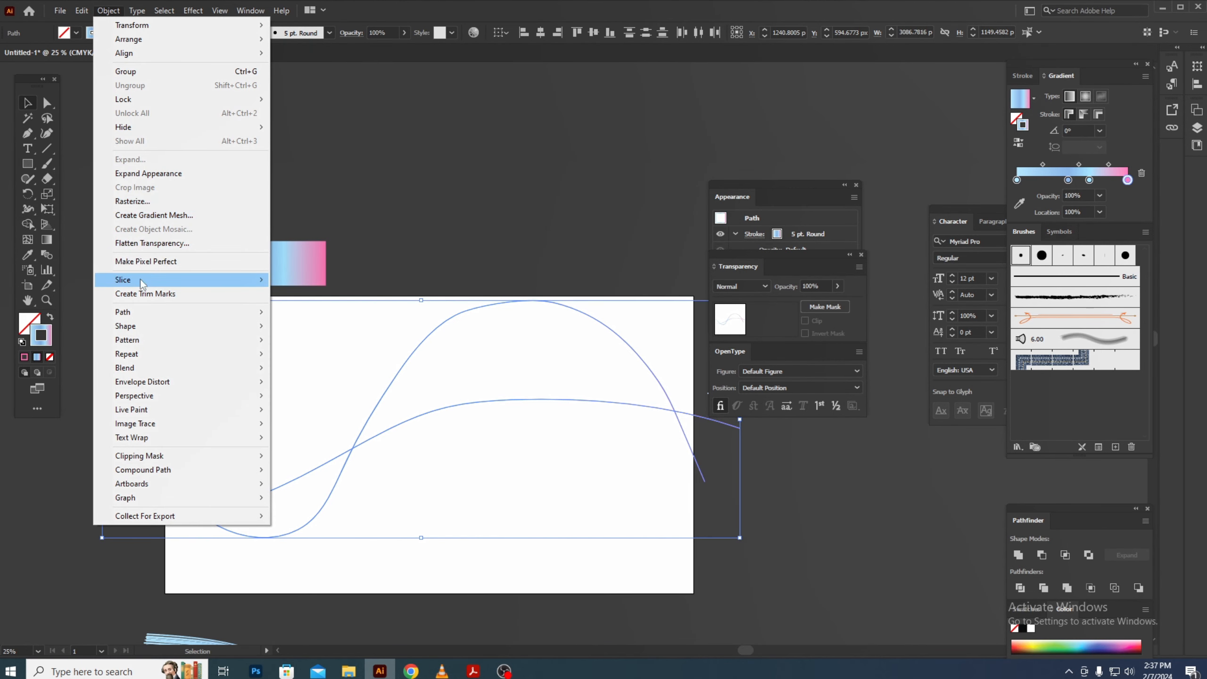
mouse_move(167, 372)
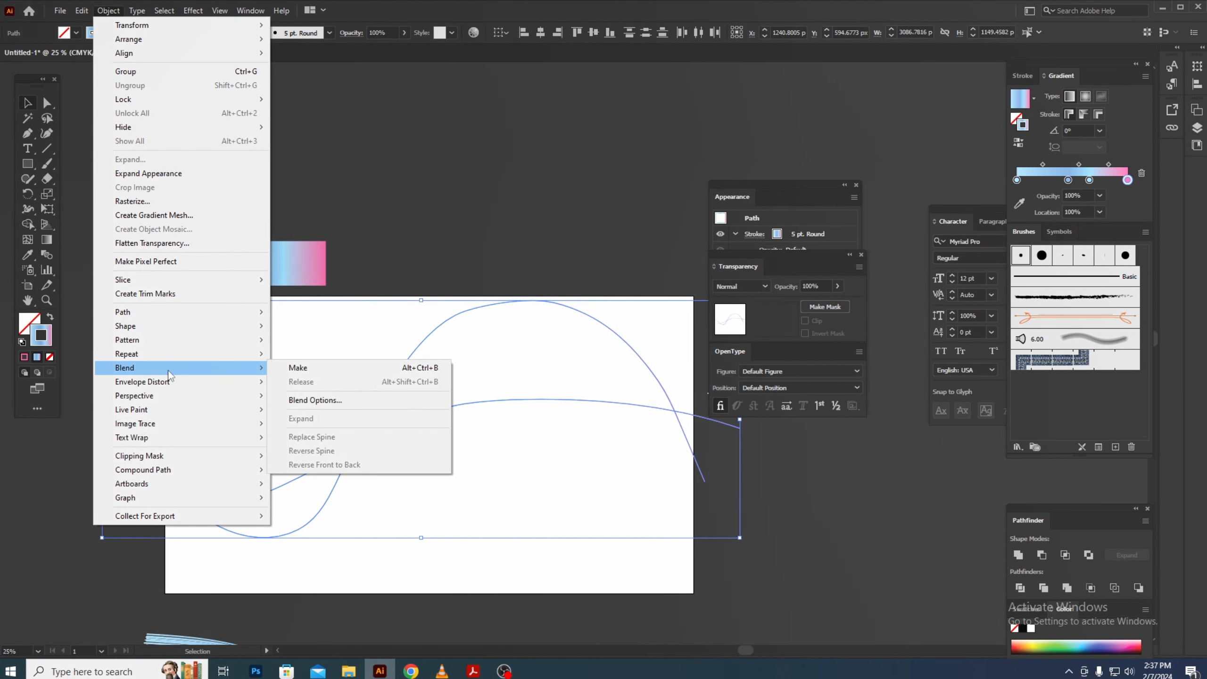
left_click(308, 398)
double_click(645, 304)
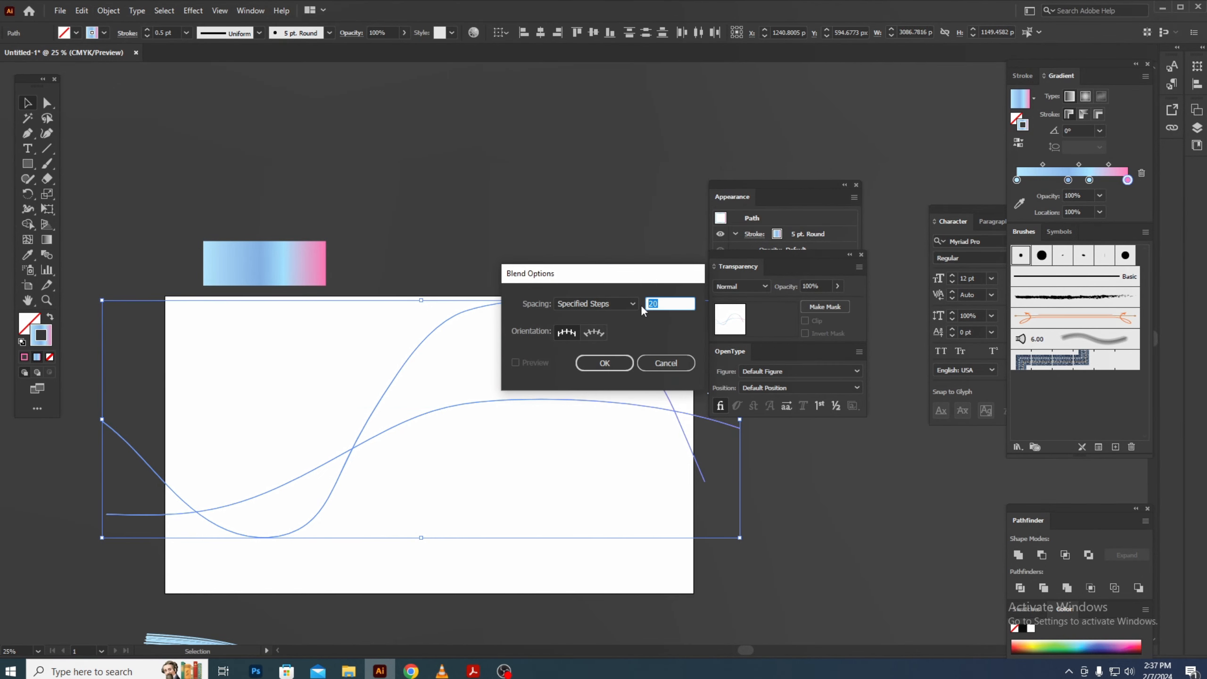
type("10")
left_click(602, 365)
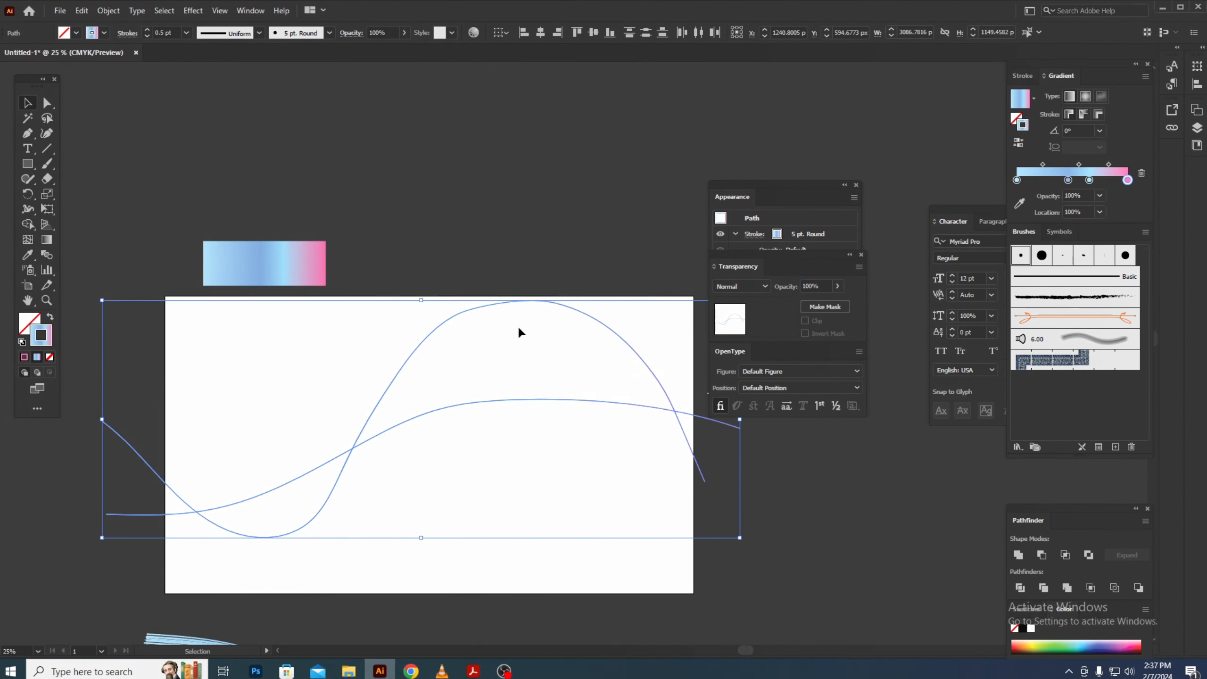
- Blend the two wavy curves into a line pattern and move the floating panels clear of the artwork
left_click(120, 14)
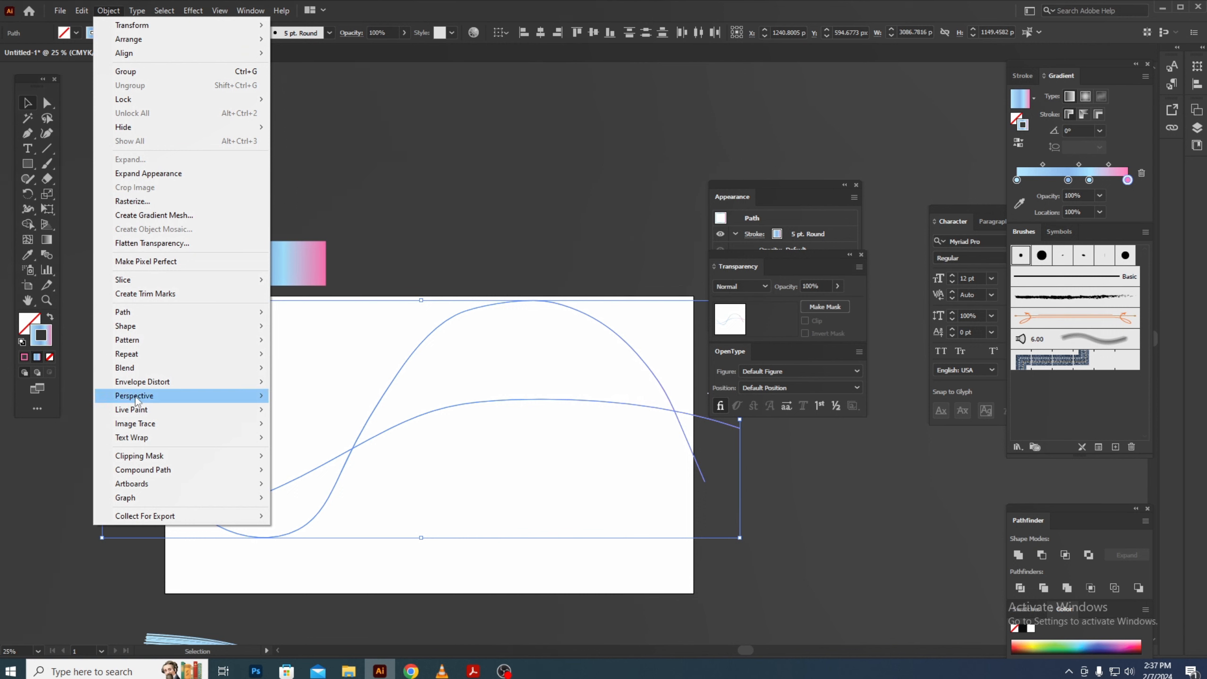
mouse_move(157, 368)
left_click(296, 369)
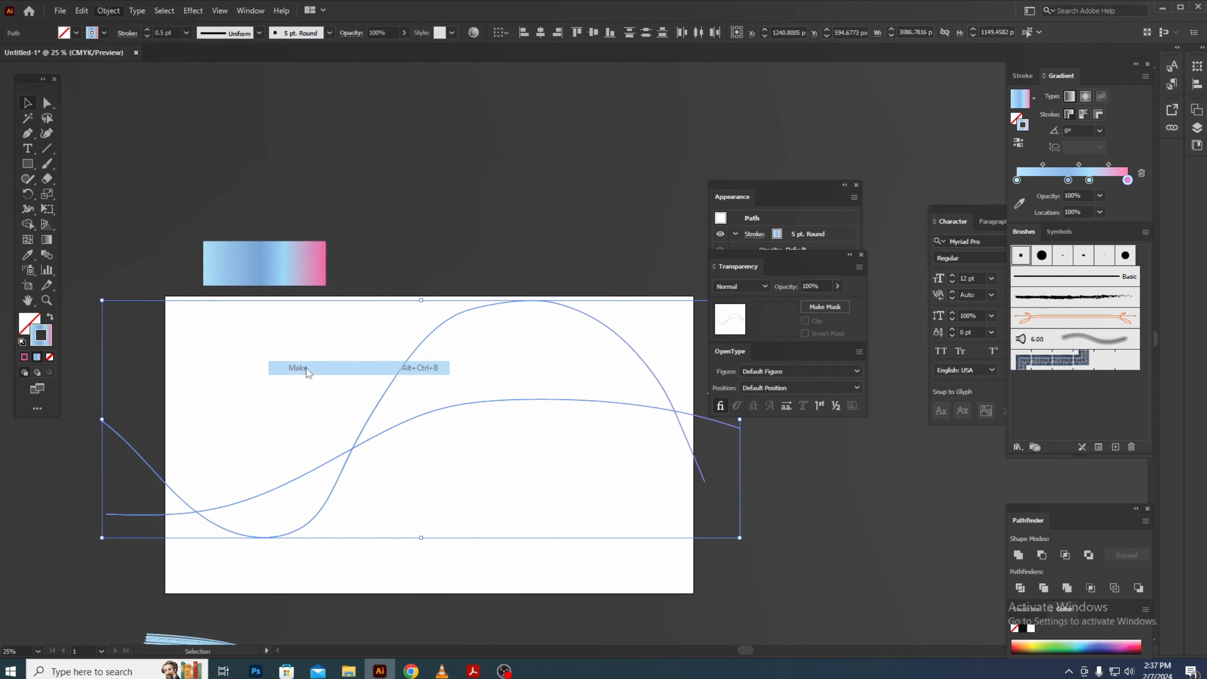
left_click(558, 275)
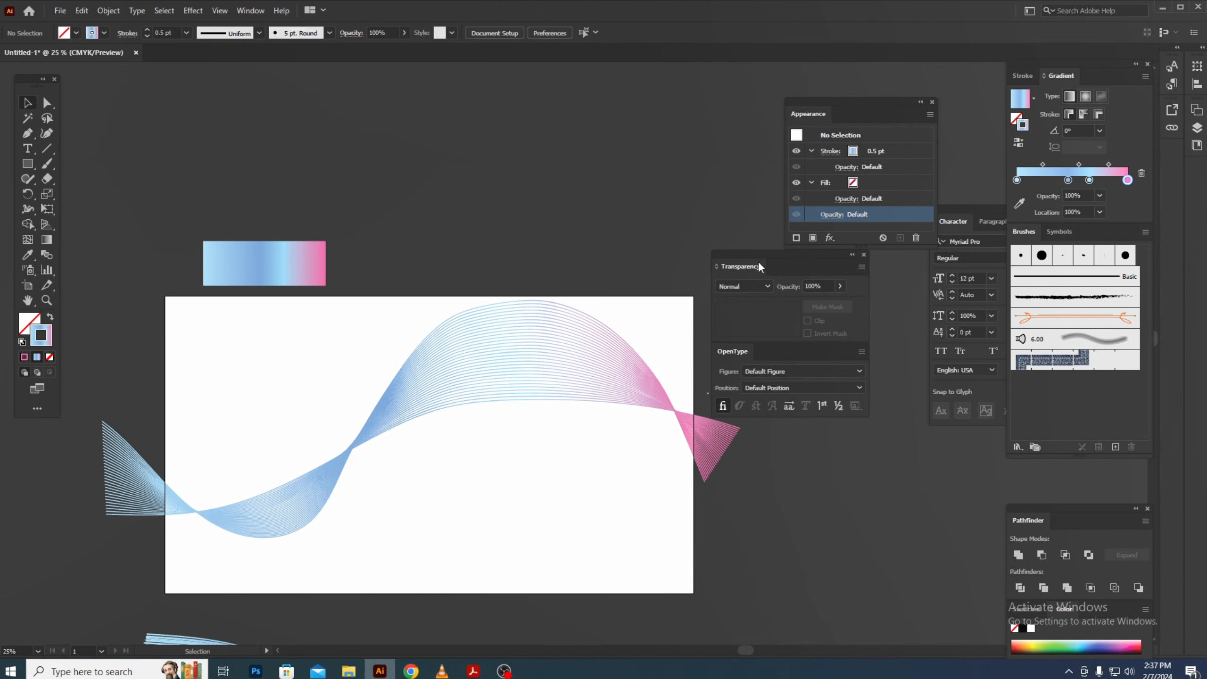
left_click_drag(754, 260, 893, 359)
left_click_drag(326, 394, 466, 463)
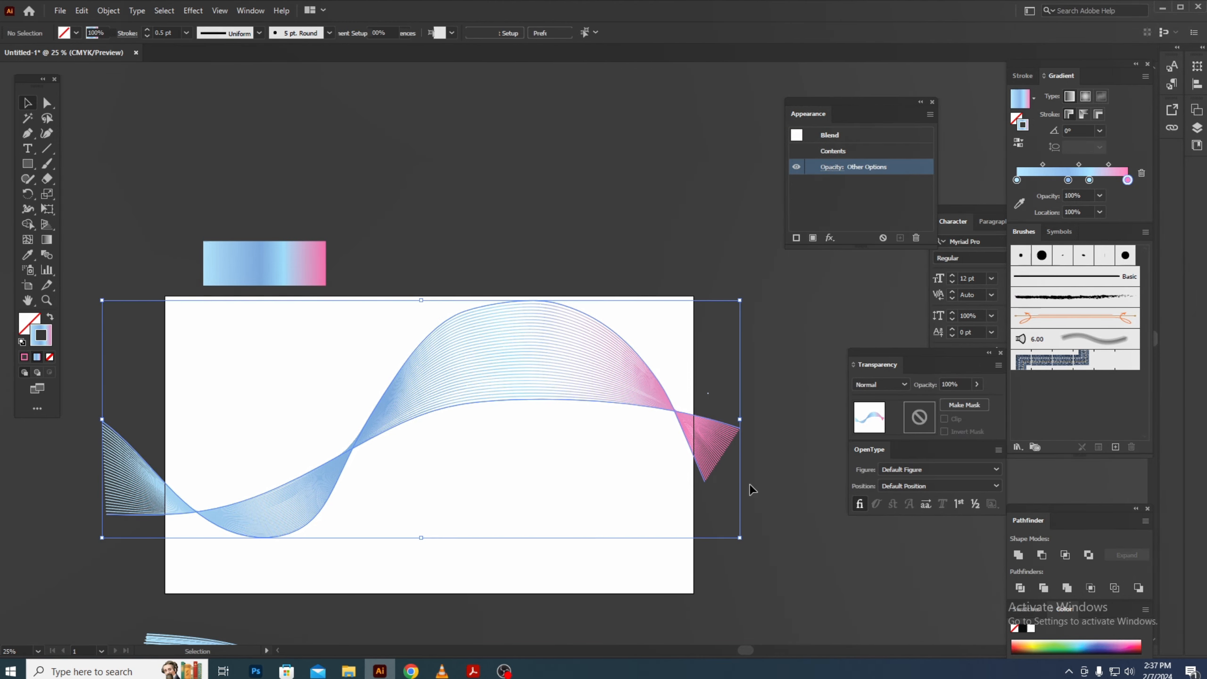
scroll(651, 251, "down", 3)
left_click(668, 410)
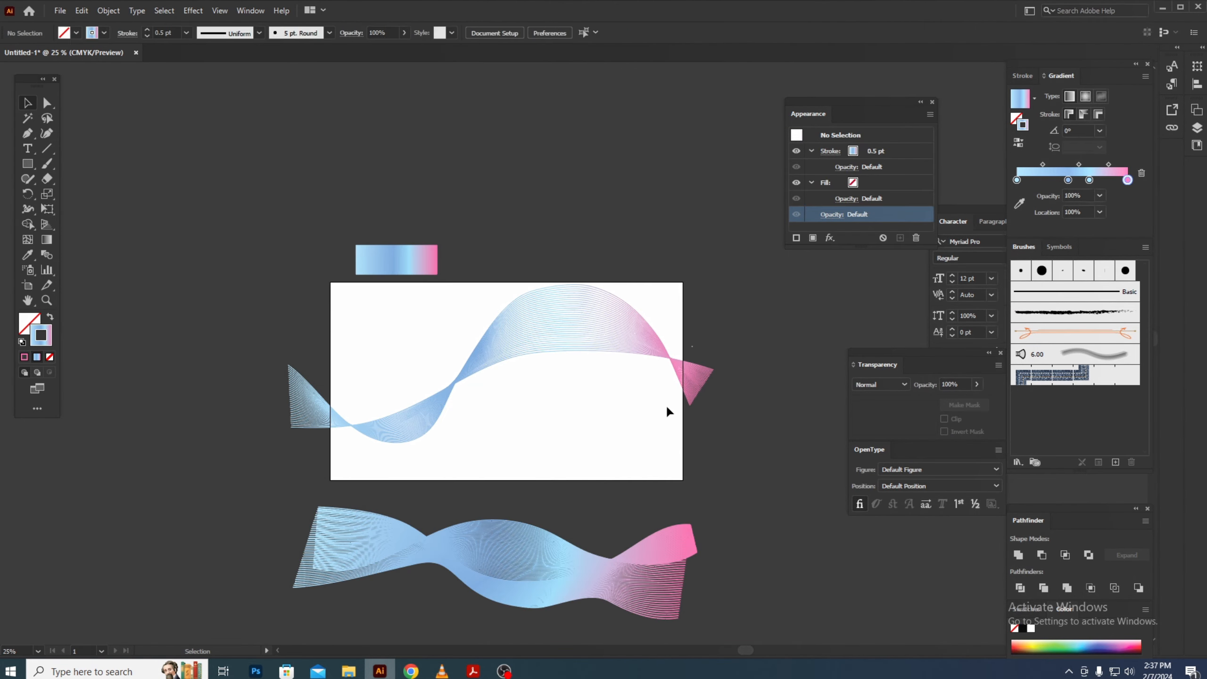
- Draw a rectangle about 576 by 702 px from the artboard's upper-left corner and fill it with pale pink #fcedfb
left_click(27, 166)
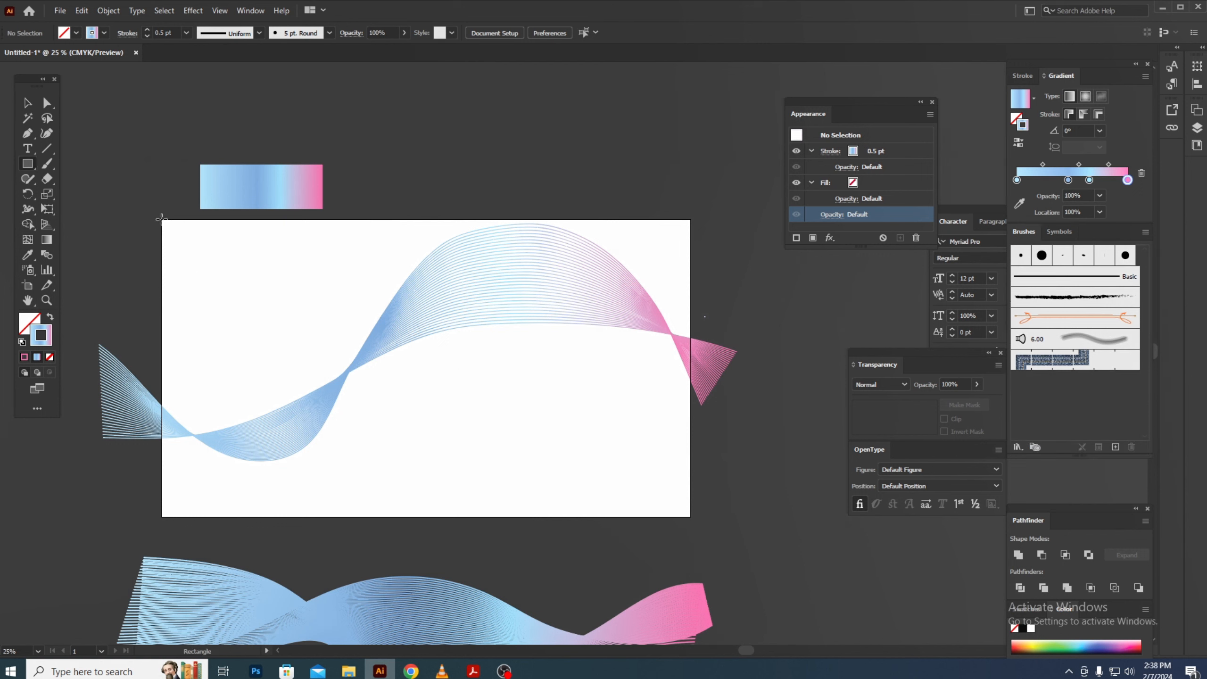
left_click_drag(162, 220, 281, 364)
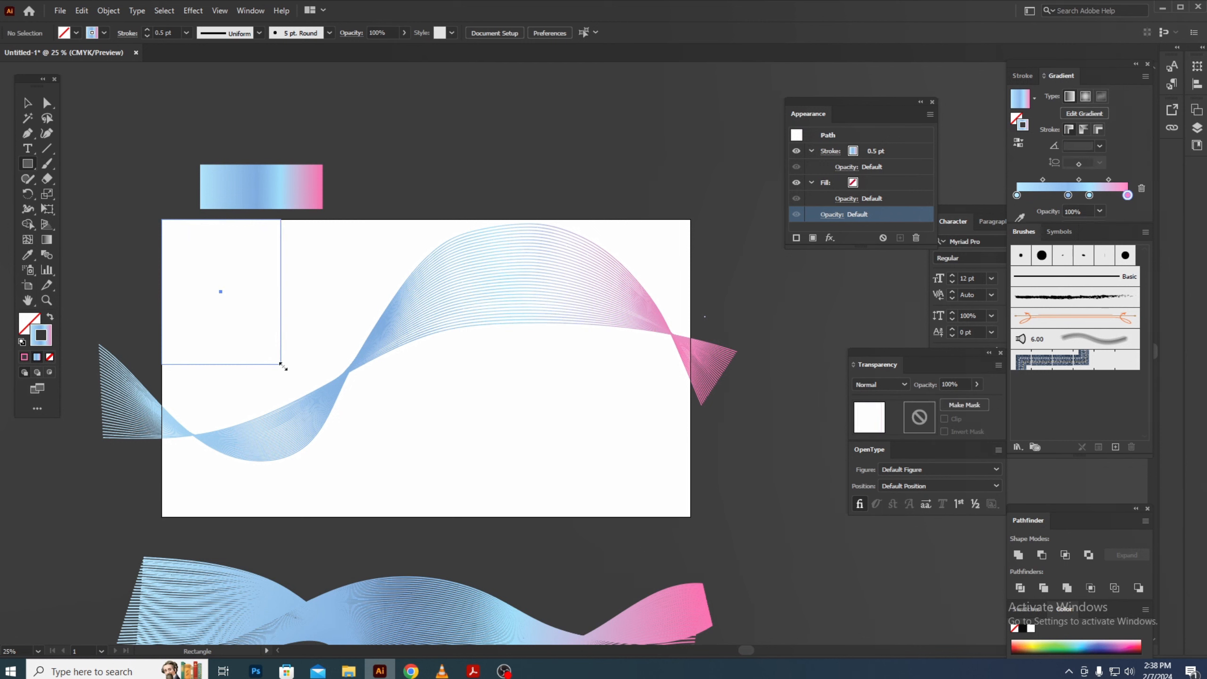
left_click(27, 256)
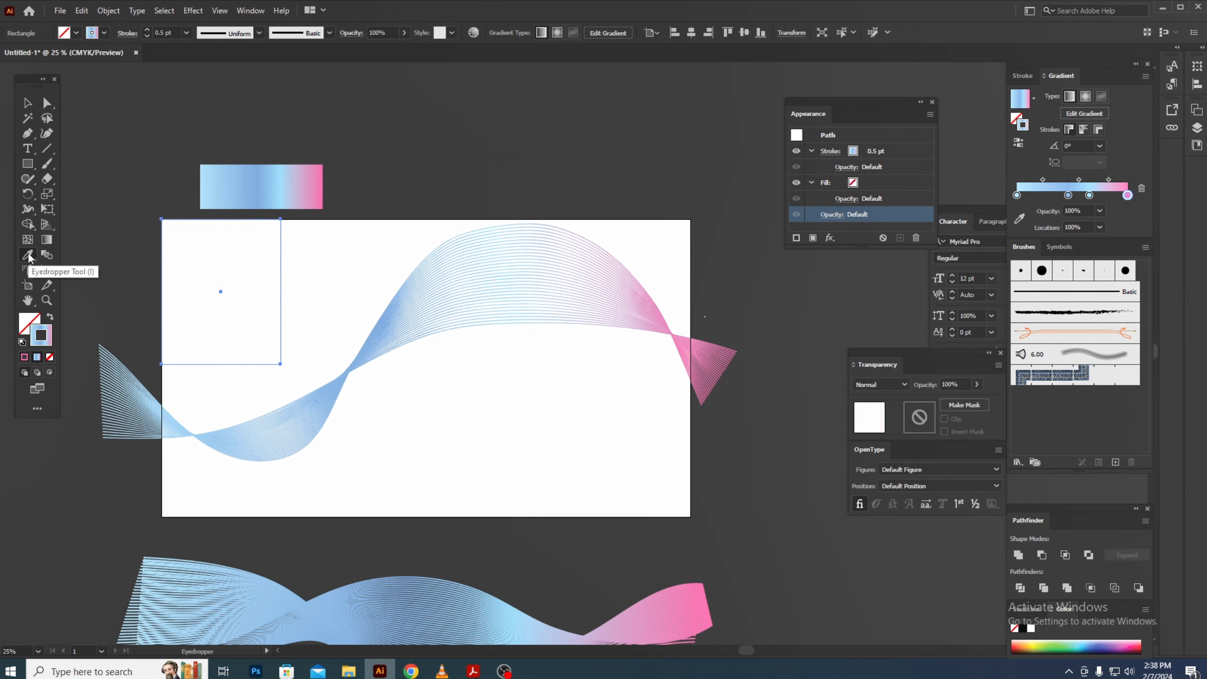
double_click(29, 327)
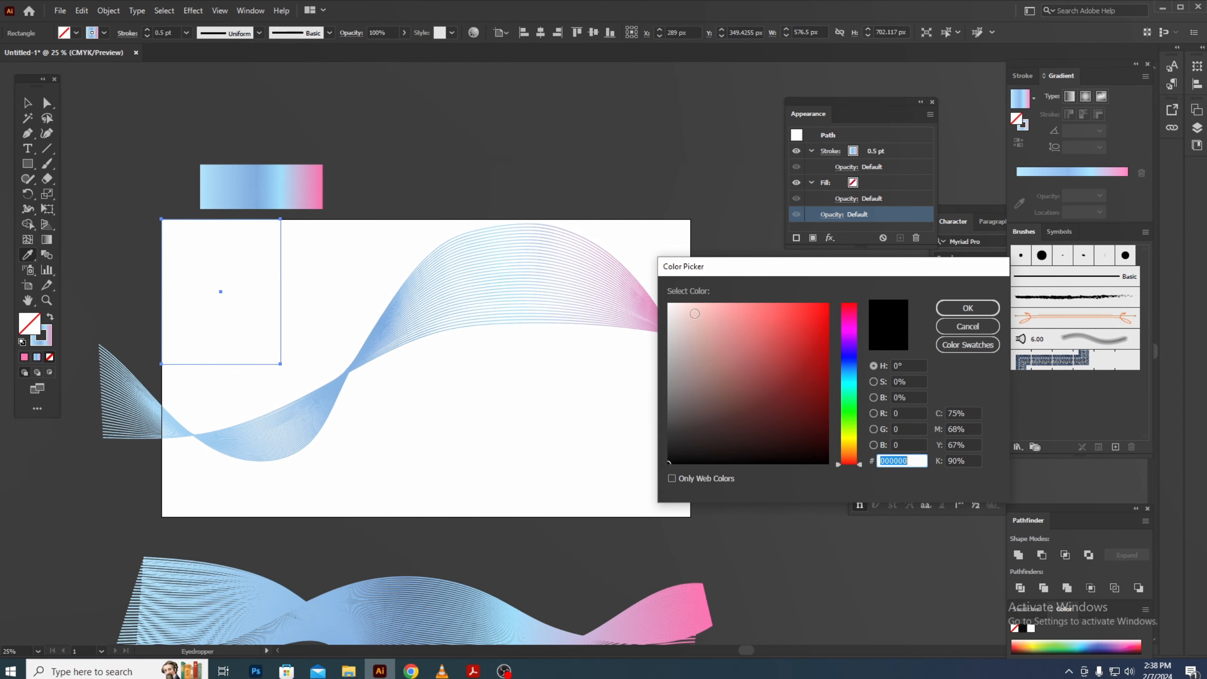
left_click(679, 307)
left_click(850, 332)
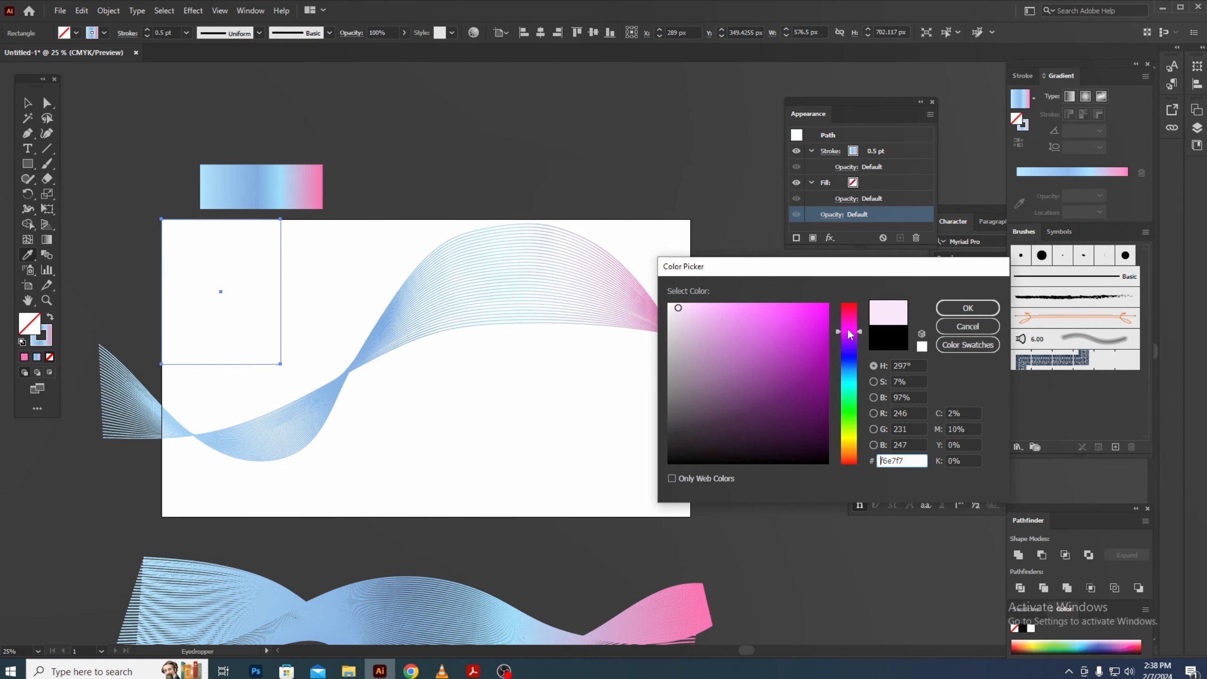
left_click_drag(850, 334, 854, 329)
left_click_drag(677, 306, 676, 304)
left_click(946, 308)
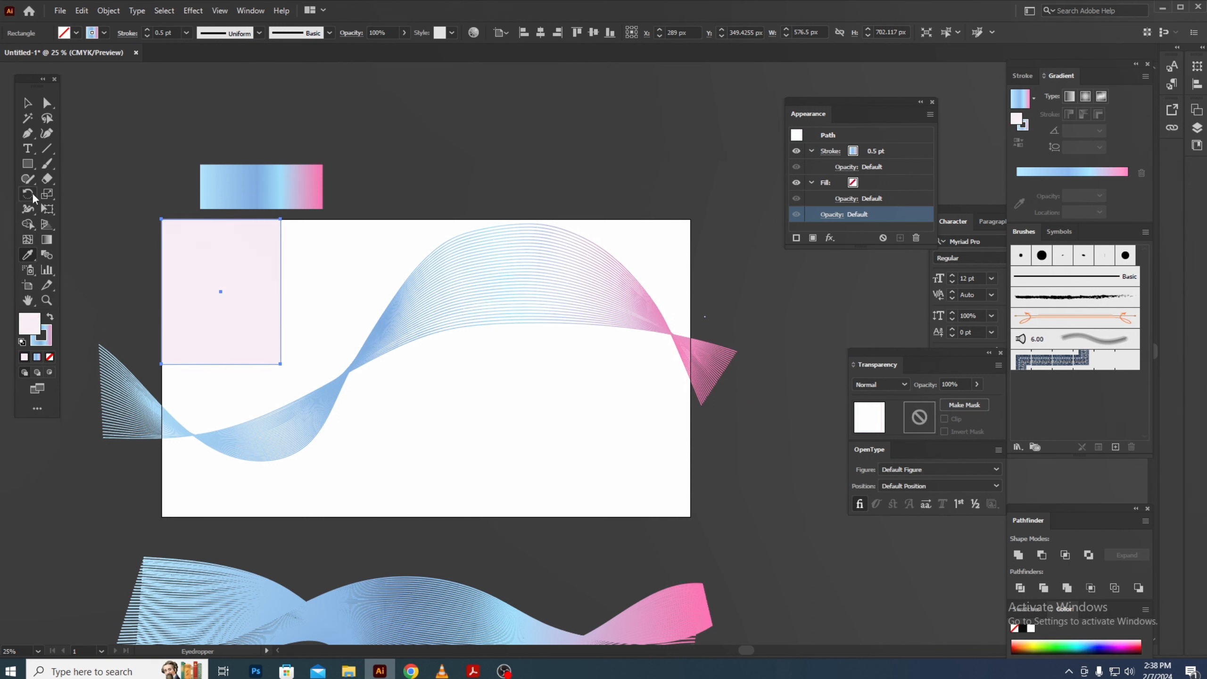
- Stretch the pale pink rectangle to cover the whole artboard and send it behind the blended wave
left_click(27, 103)
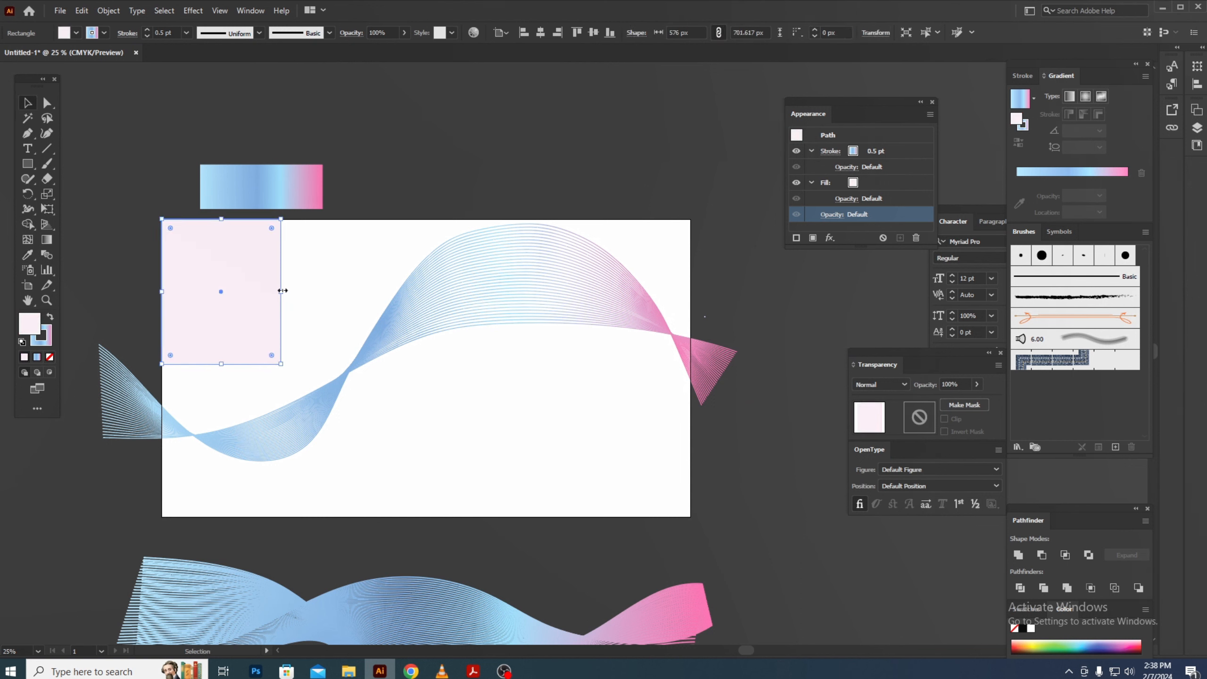
left_click_drag(281, 292, 691, 310)
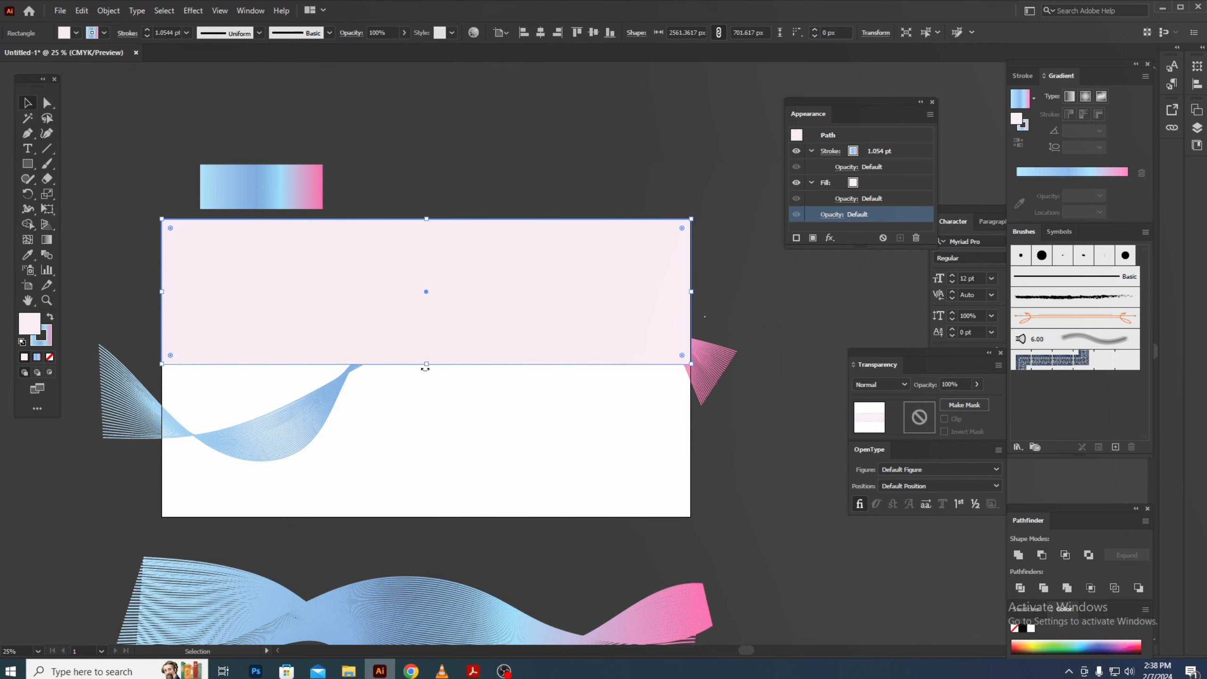
left_click_drag(426, 365, 425, 515)
key("ctrl+shift+bracketleft")
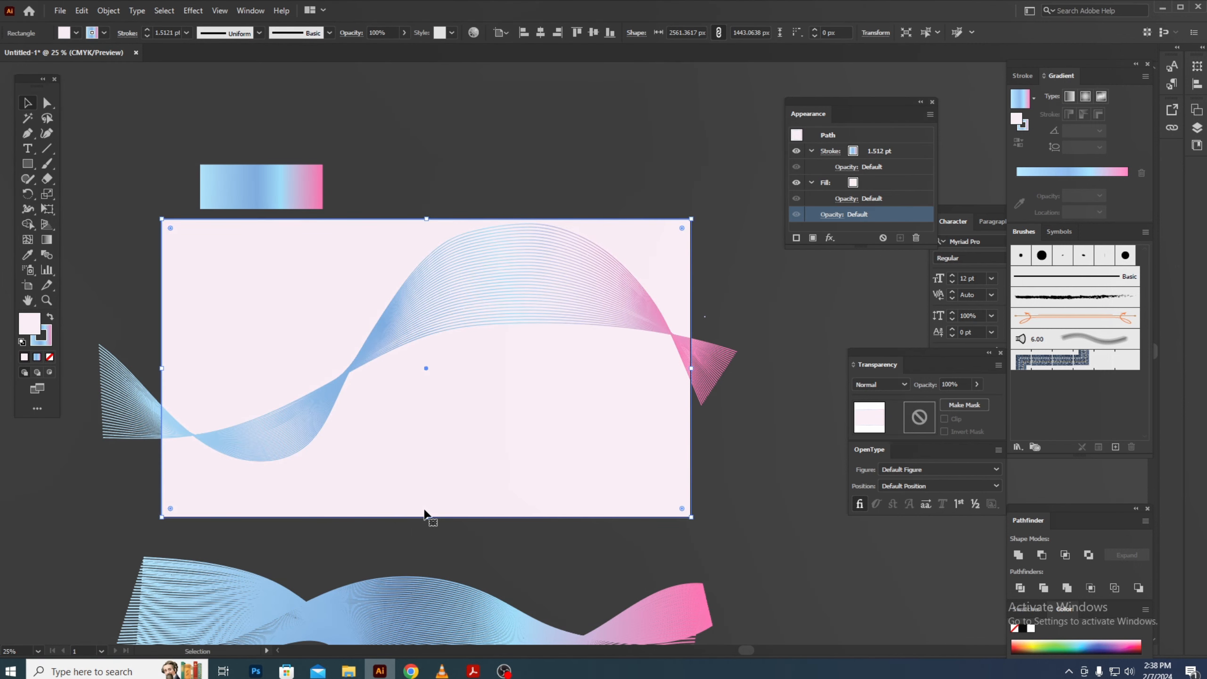
- Change the background rectangle's fill to the warmer pale pink #ffe9f6 and deselect it
double_click(27, 329)
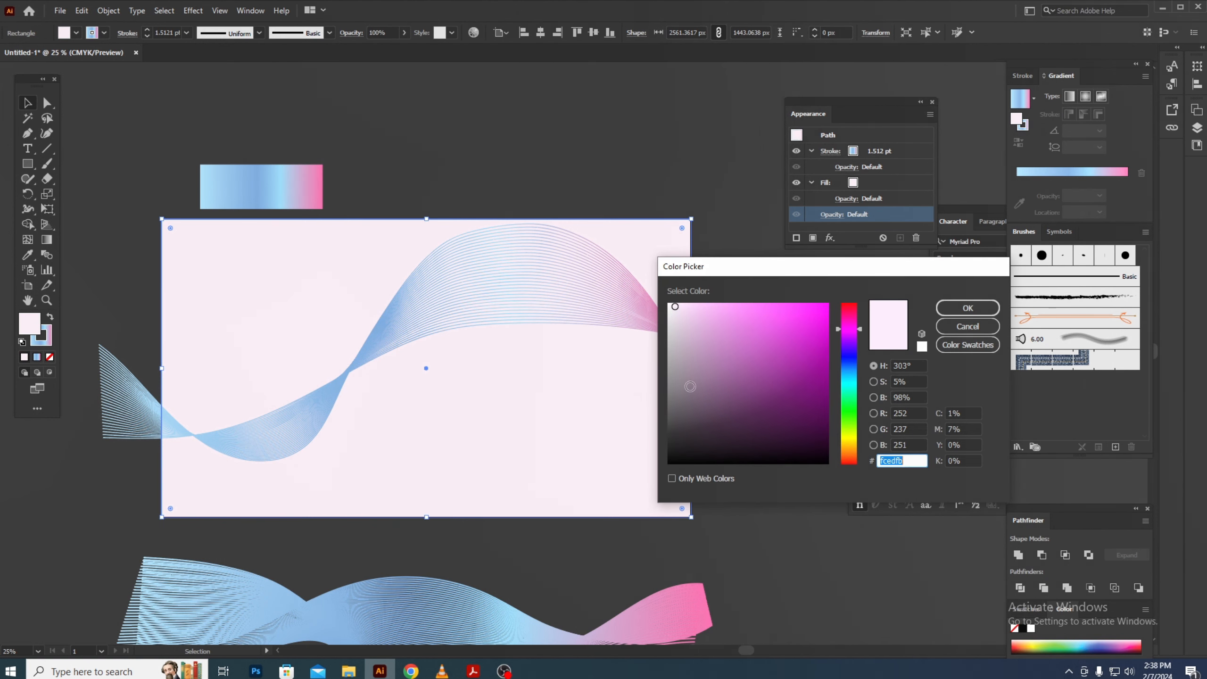
left_click(844, 320)
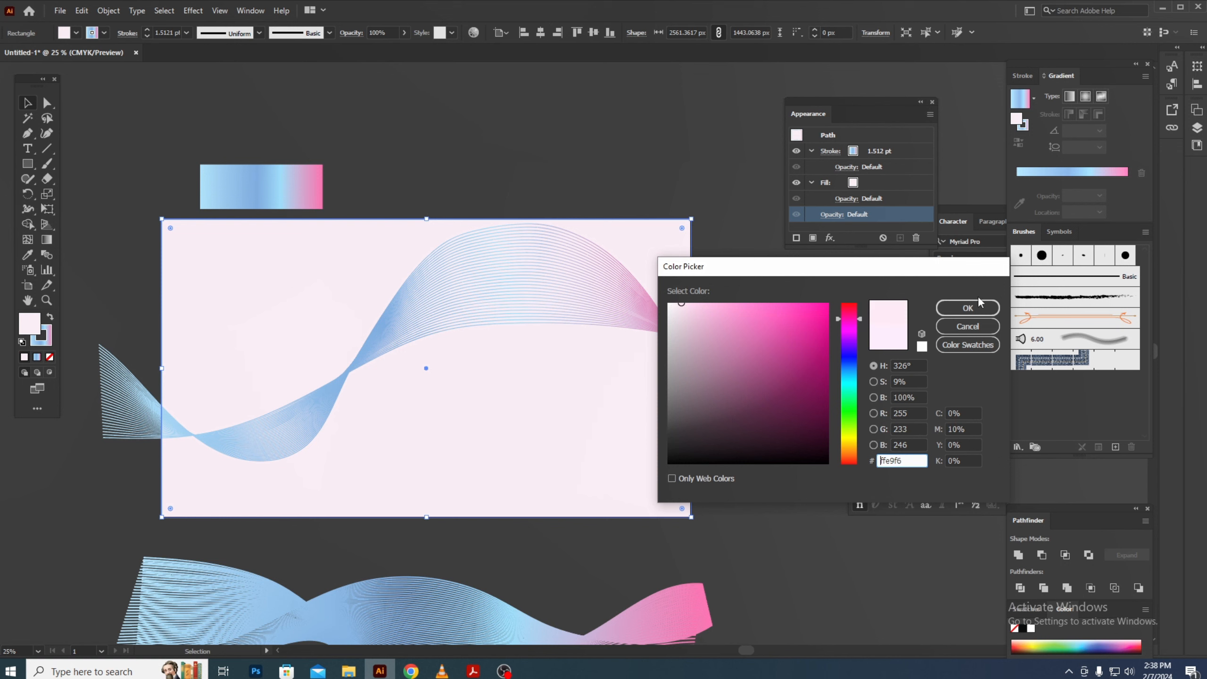
left_click(967, 307)
left_click(583, 130)
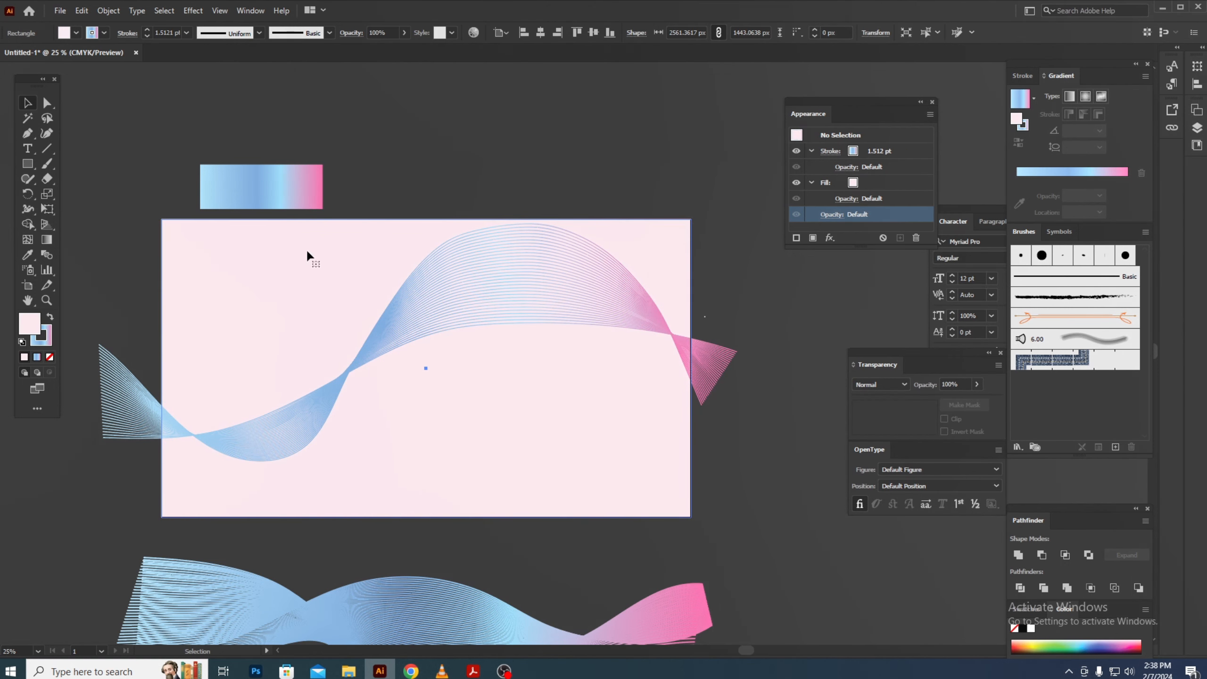